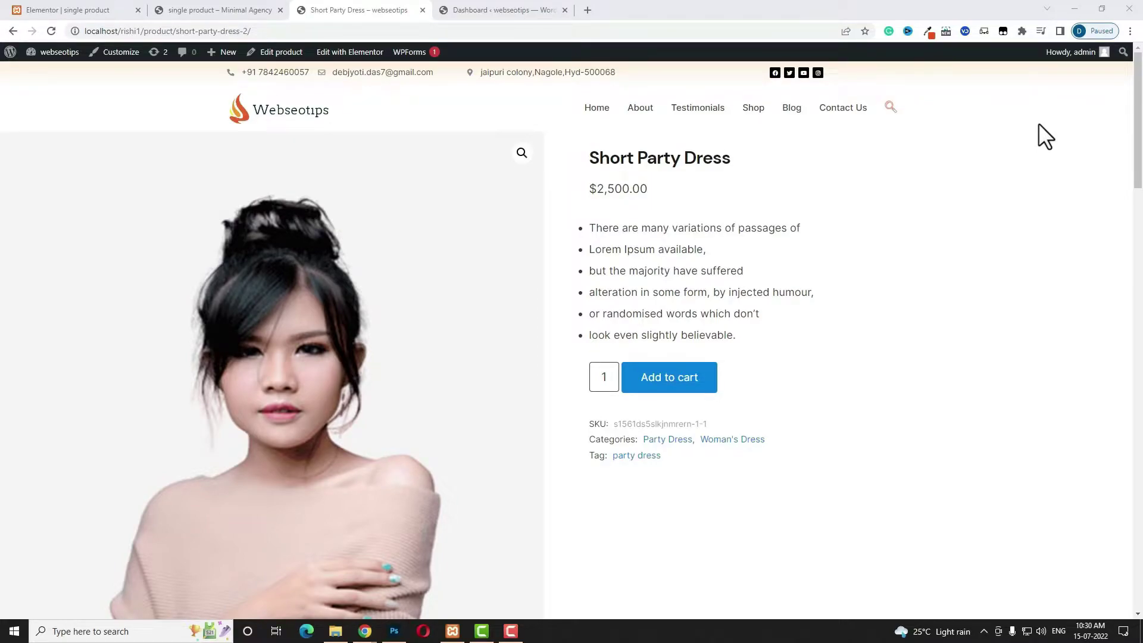
# - Scroll through the default Short Party Dress page, then switch to the Minimal Agency single-product preview
pyautogui.scroll(-3, 1001, 229)
pyautogui.scroll(-10, 1001, 235)
pyautogui.scroll(-5, 1000, 235)
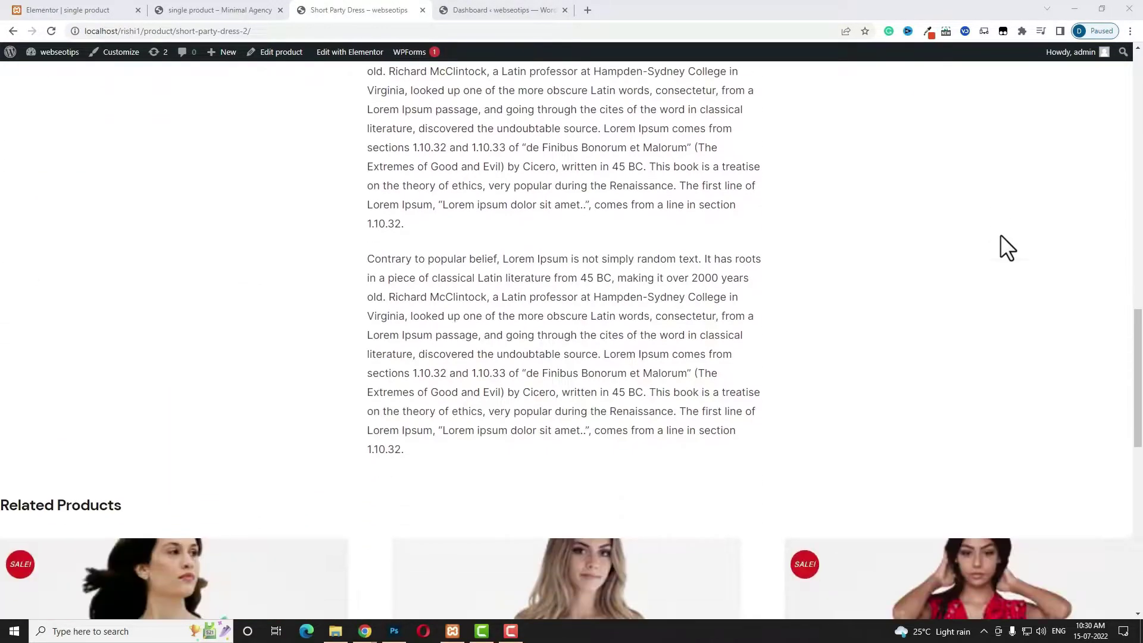
pyautogui.scroll(15, 1000, 235)
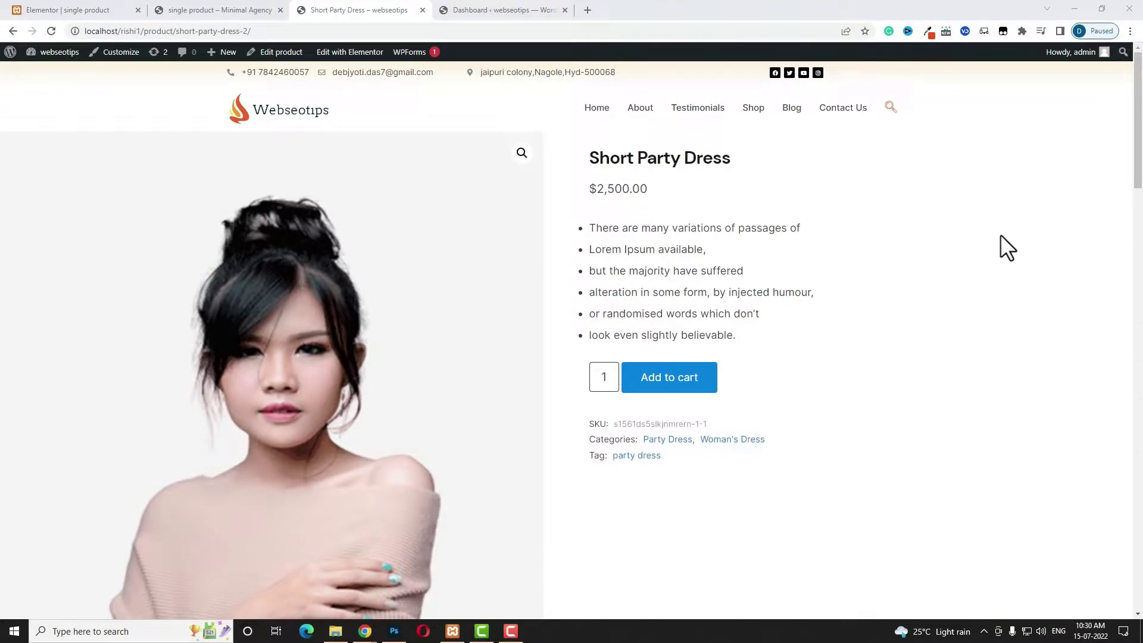
pyautogui.hotkey('ctrl', 'shift', 'Tab')
pyautogui.scroll(-3, 728, 263)
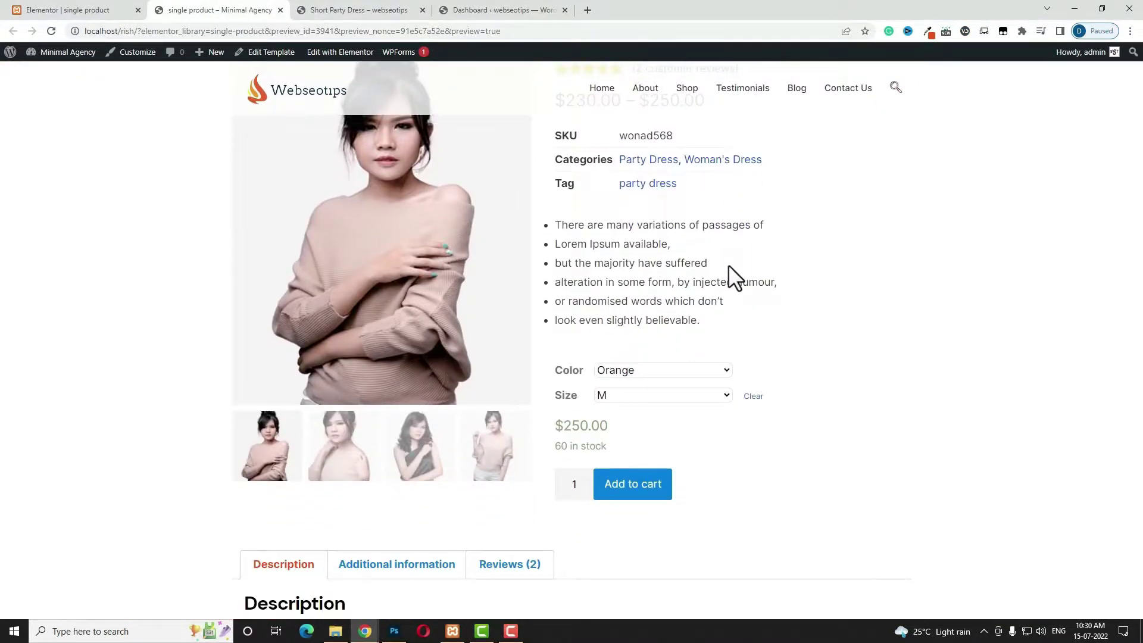
# - Scroll up and down the template preview to look over the product layout
pyautogui.scroll(-4, 729, 266)
pyautogui.scroll(-3, 730, 266)
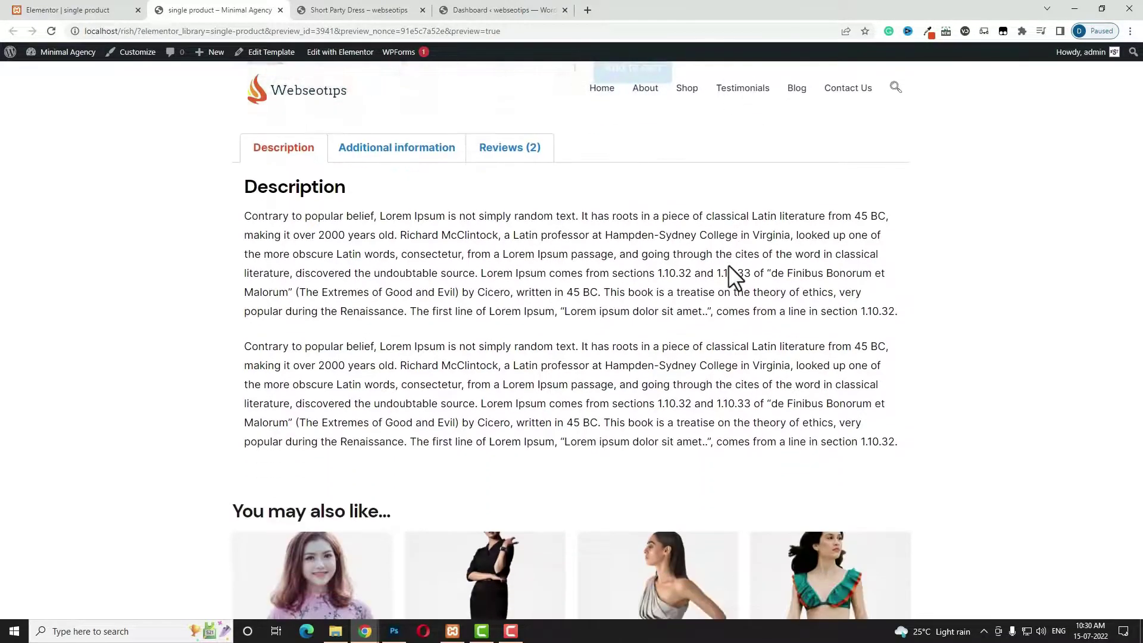
pyautogui.scroll(-5, 729, 267)
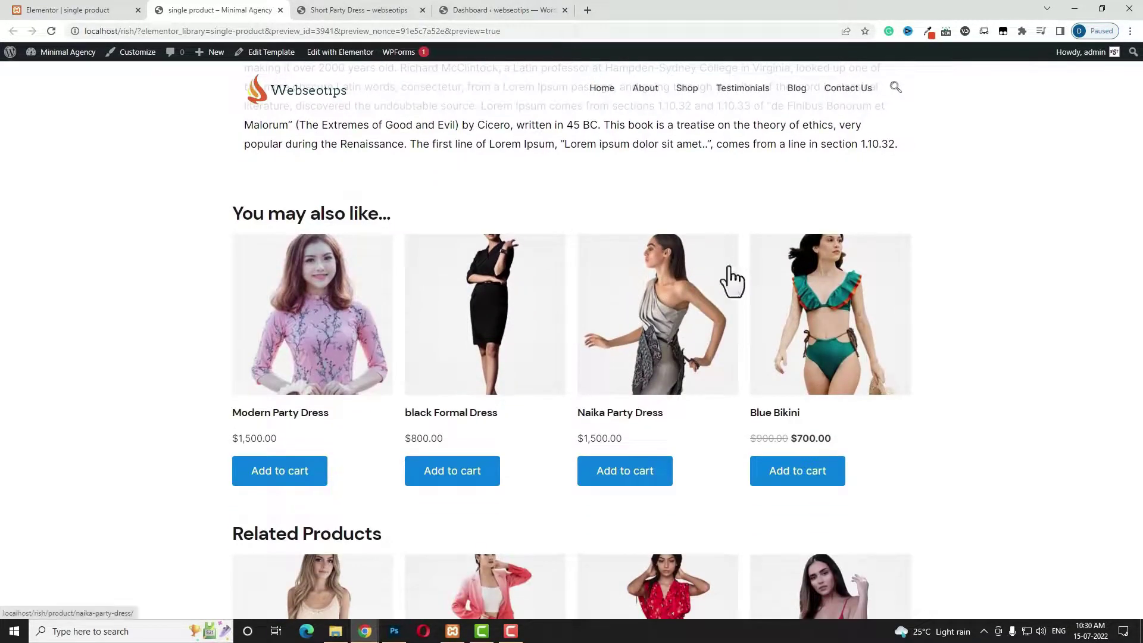
pyautogui.scroll(5, 730, 274)
pyautogui.scroll(8, 731, 289)
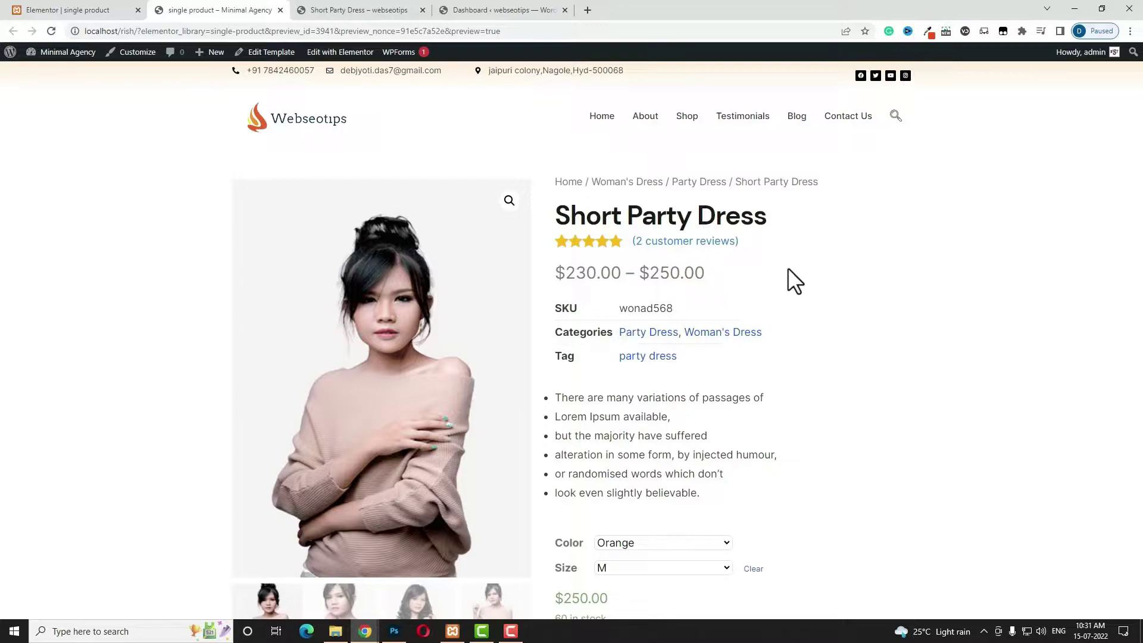
pyautogui.scroll(-2, 789, 273)
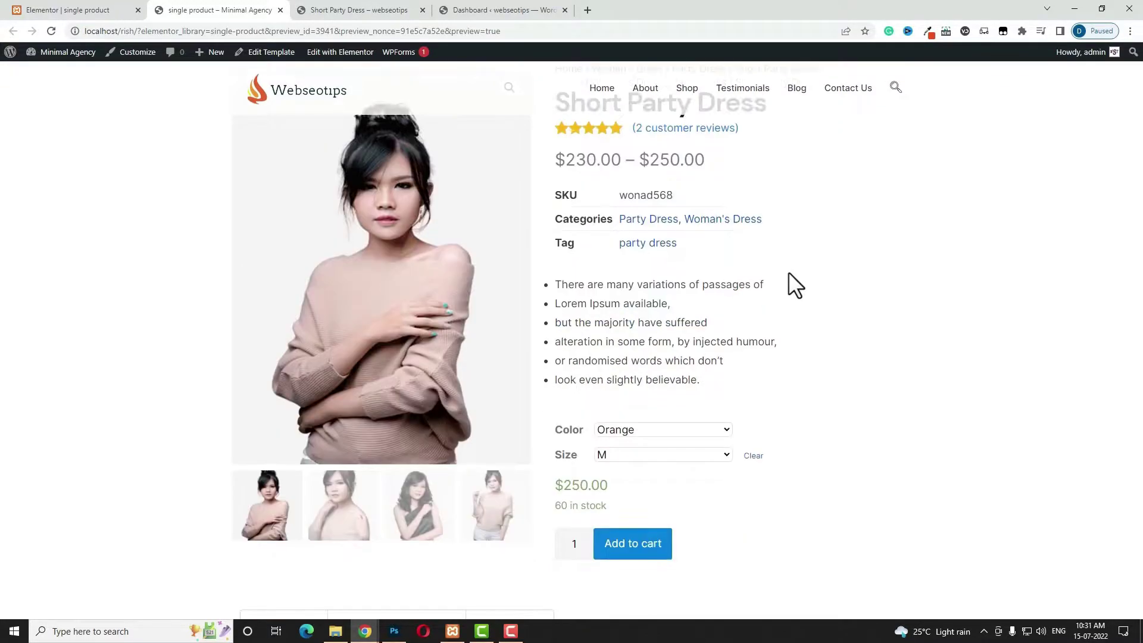
pyautogui.scroll(2, 789, 272)
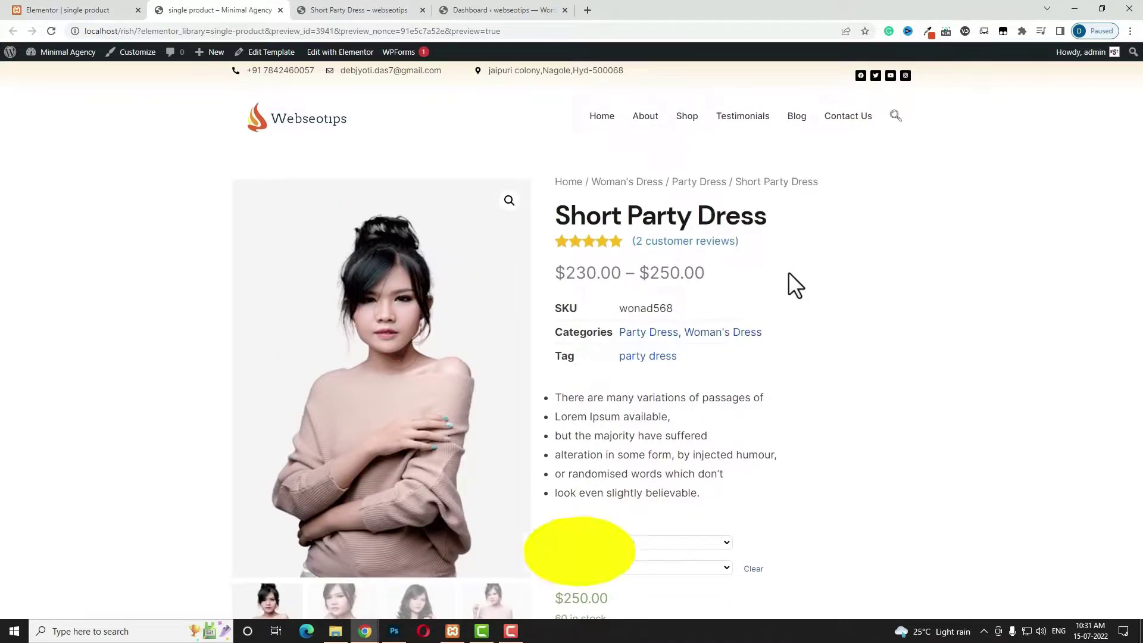
pyautogui.scroll(-2, 441, 290)
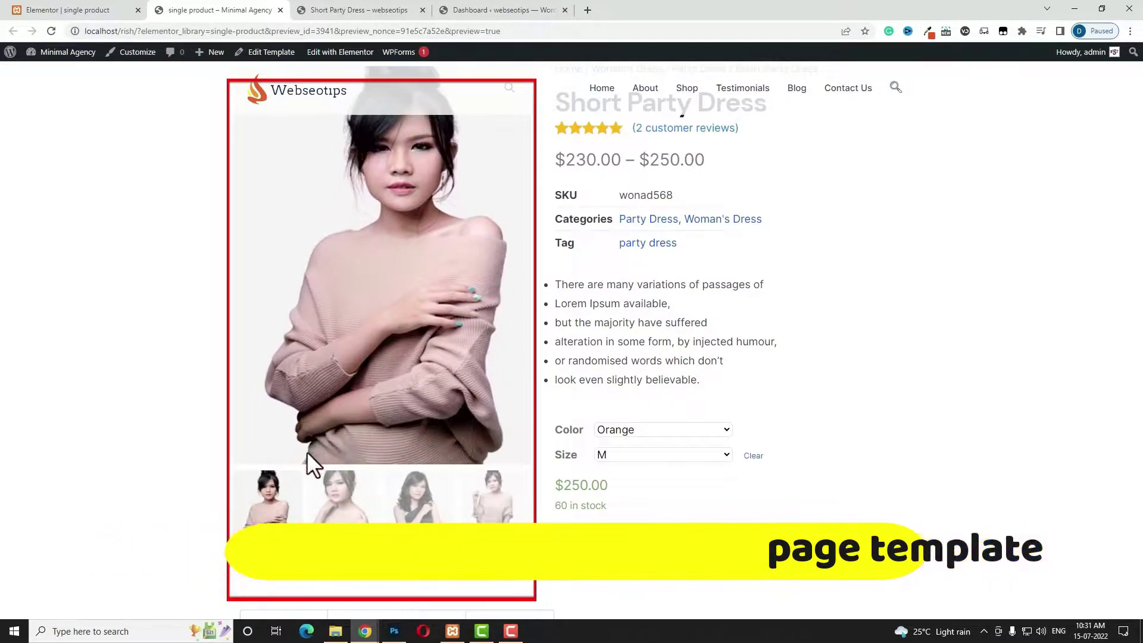
# - Step through the second, third and fourth gallery thumbnails so the main image ends on the fourth photo
pyautogui.click(327, 512)
pyautogui.click(417, 515)
pyautogui.click(476, 513)
pyautogui.click(431, 334)
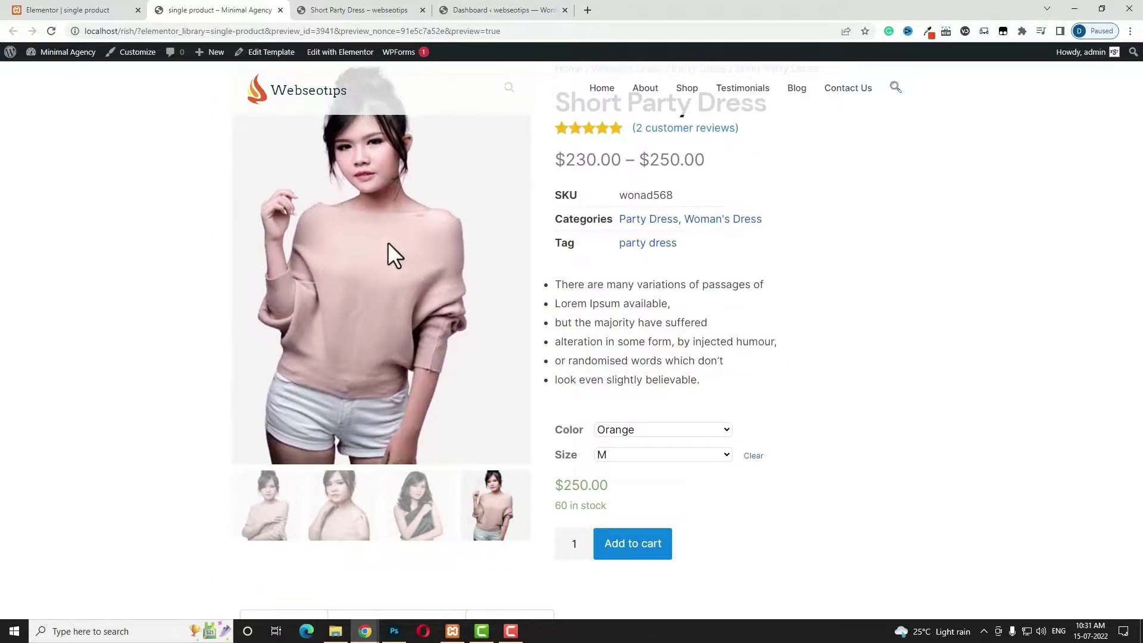
pyautogui.scroll(2, 388, 355)
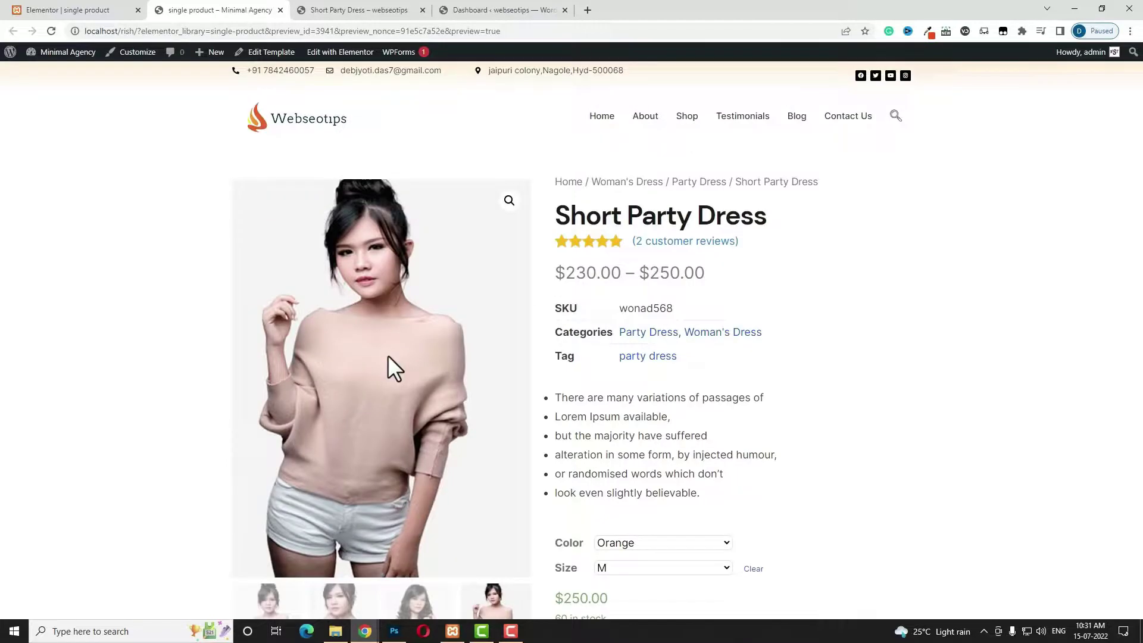
# - Highlight the breadcrumb, title word Dress, price range, SKU wonad568 and short description bullets
pyautogui.moveTo(831, 180); pyautogui.dragTo(588, 189)
pyautogui.click(924, 288)
pyautogui.doubleClick(732, 215)
pyautogui.click(863, 303)
pyautogui.click(1013, 243)
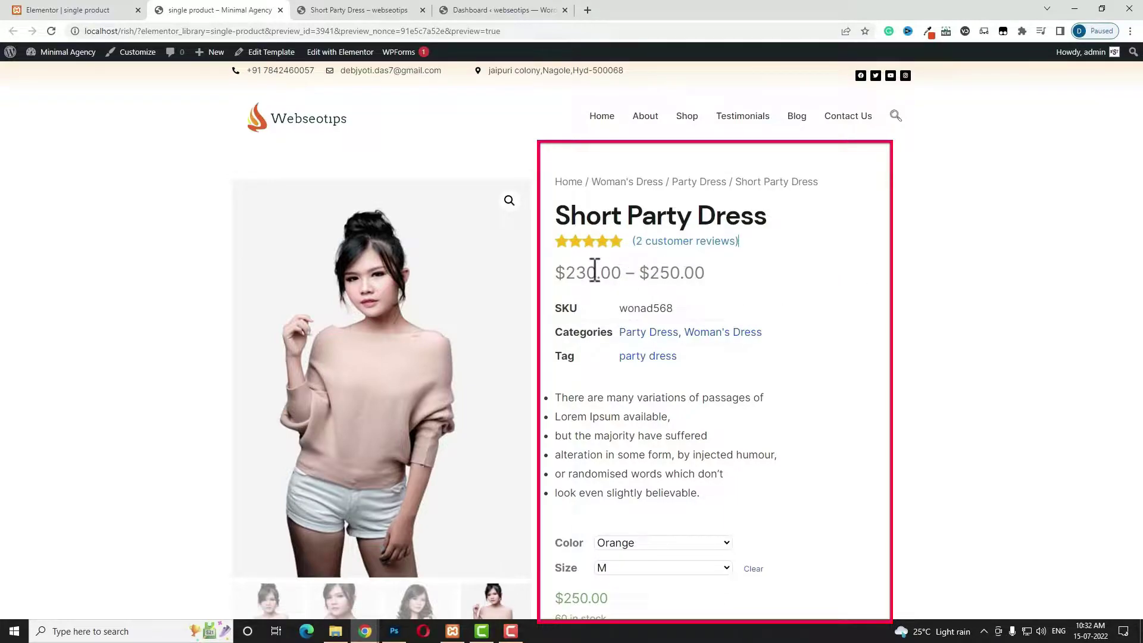
pyautogui.moveTo(562, 272); pyautogui.dragTo(684, 274)
pyautogui.moveTo(618, 309); pyautogui.dragTo(675, 308)
pyautogui.click(882, 317)
pyautogui.scroll(-3, 760, 382)
pyautogui.moveTo(556, 224); pyautogui.dragTo(603, 302)
pyautogui.click(850, 327)
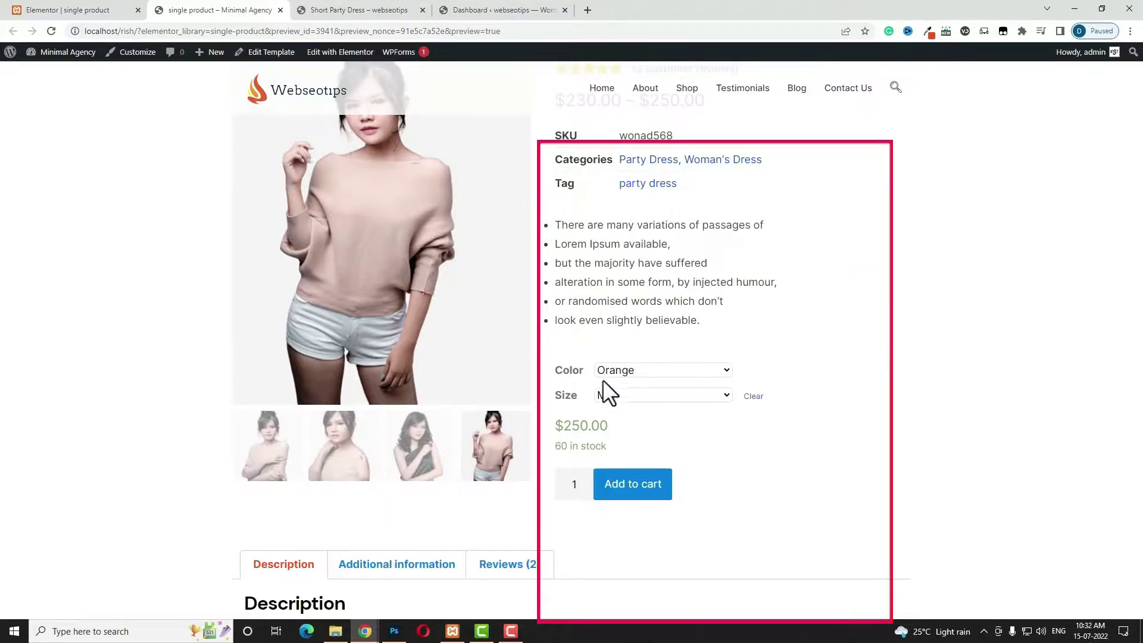
# - Choose the Black colour and size L variation, showing the $230.00 sale price
pyautogui.scroll(-1, 602, 379)
pyautogui.click(717, 311)
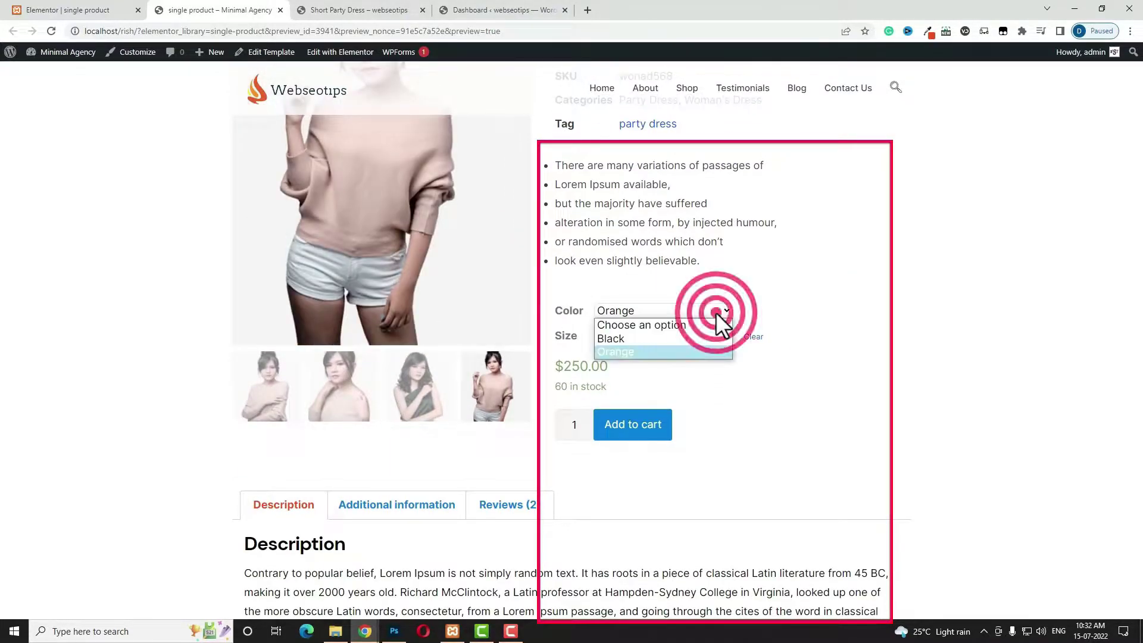
pyautogui.click(692, 337)
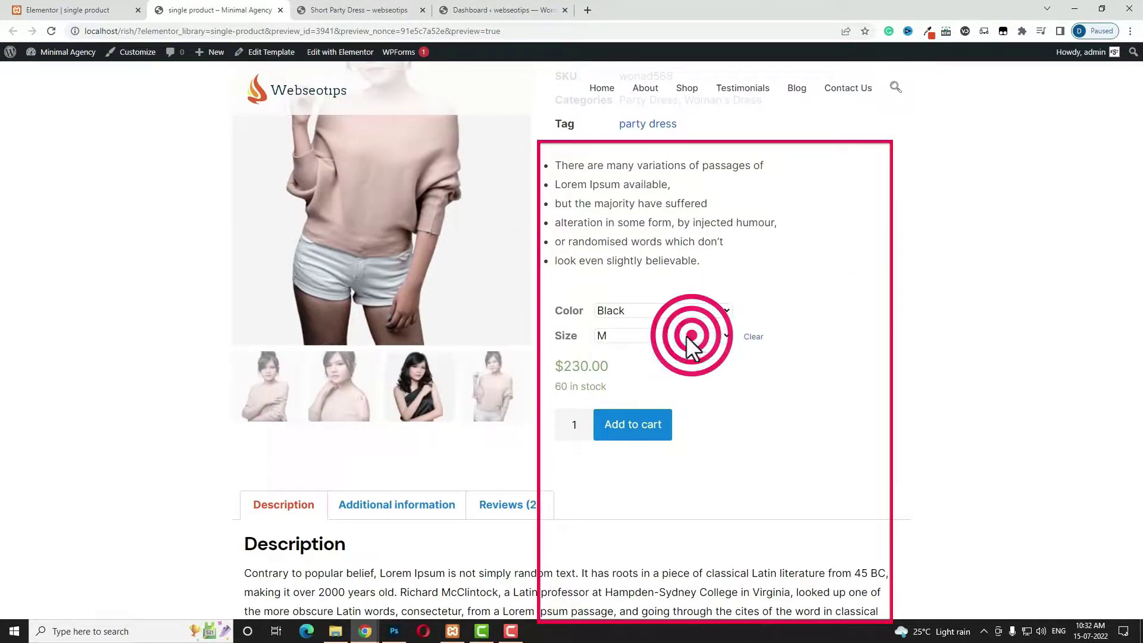
pyautogui.click(651, 335)
pyautogui.click(632, 358)
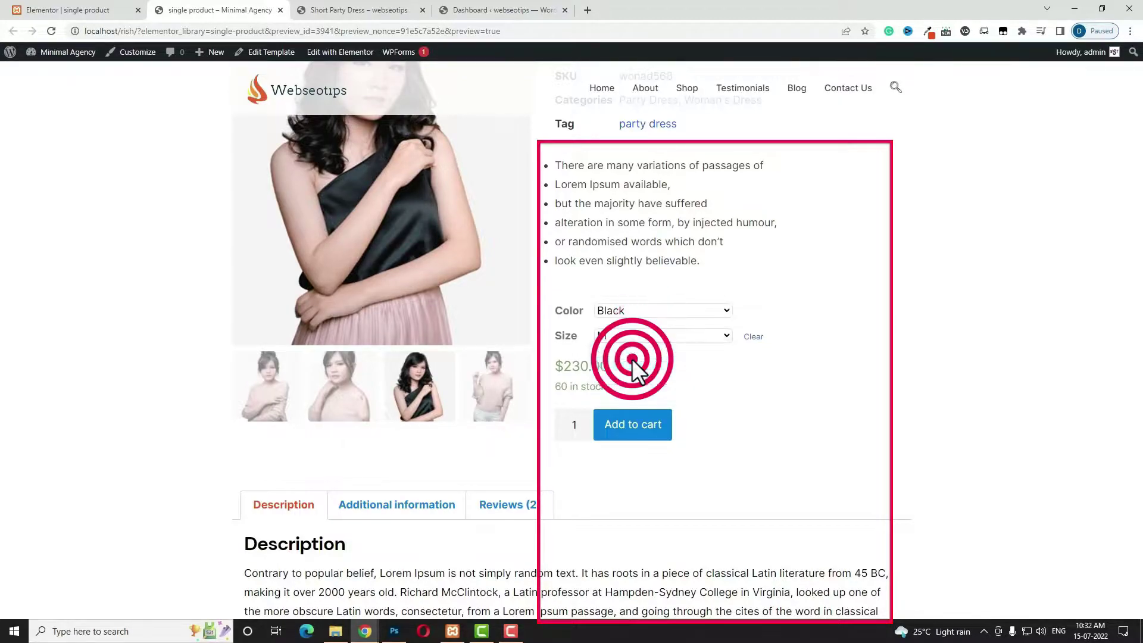
pyautogui.scroll(-1, 926, 375)
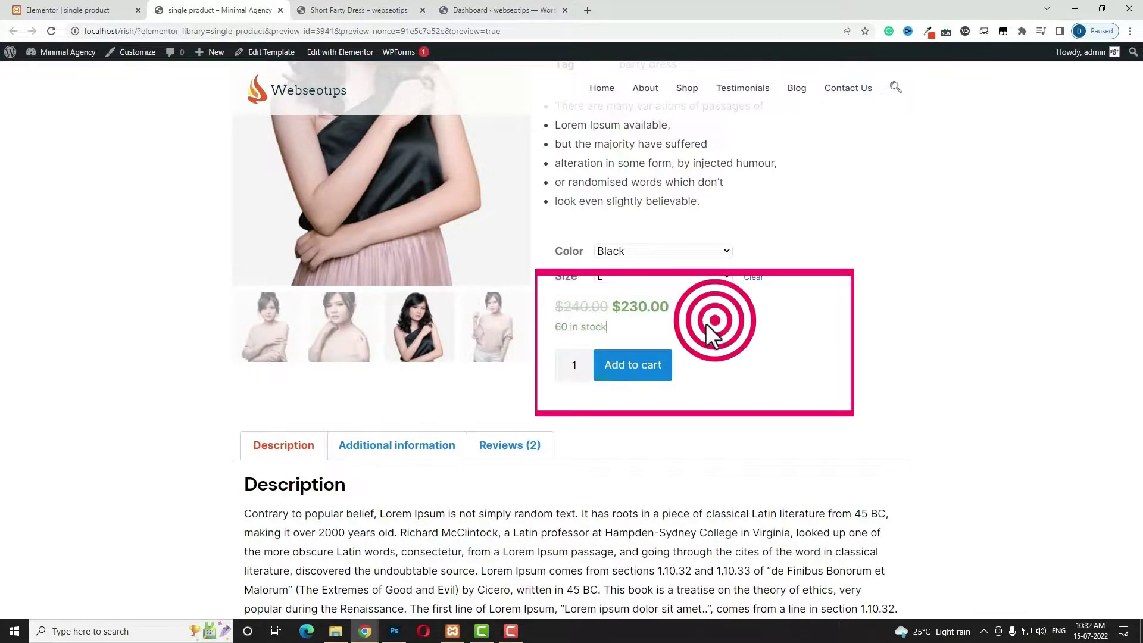
# - Point out the in-stock text and quantity, view Additional information and Reviews (2), then scroll to upsells
pyautogui.moveTo(569, 327); pyautogui.dragTo(607, 327)
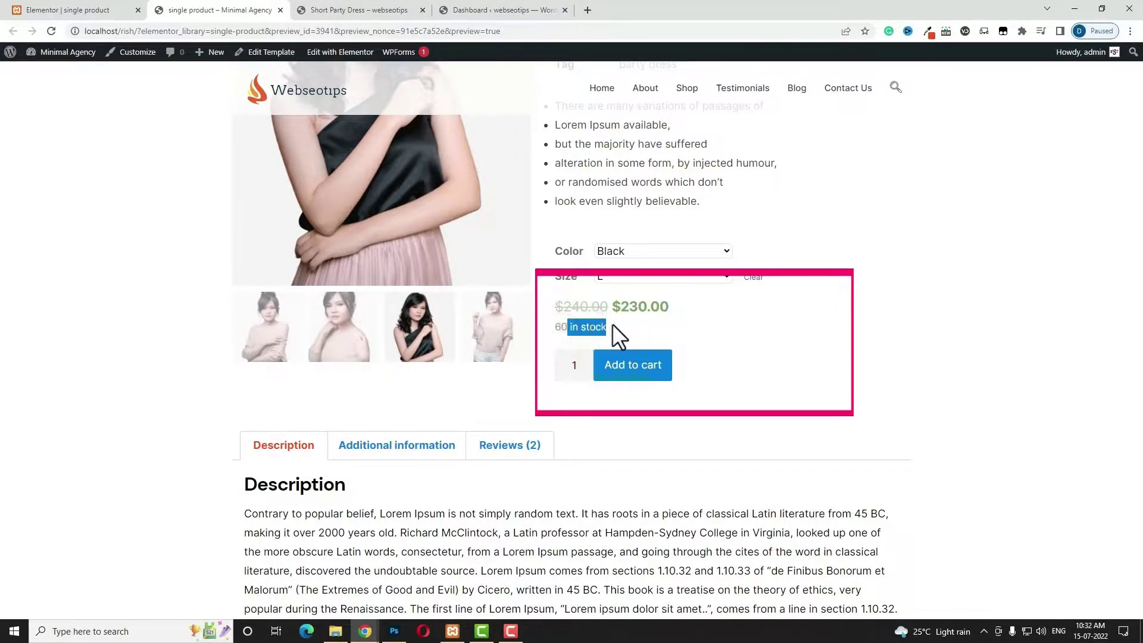
pyautogui.click(579, 366)
pyautogui.scroll(-3, 803, 370)
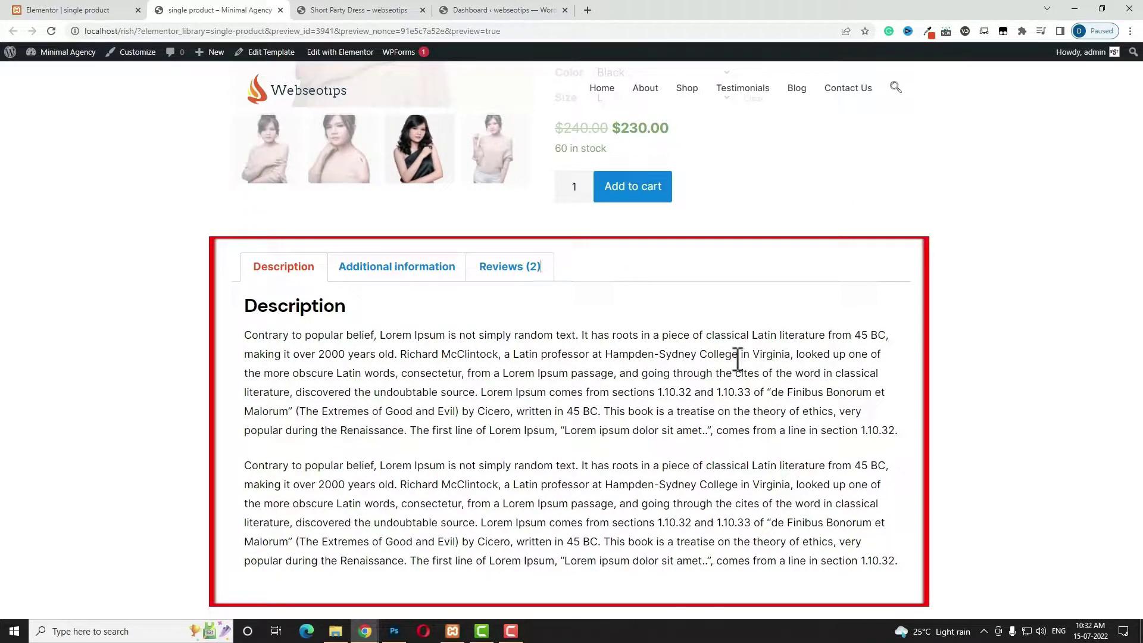
pyautogui.click(396, 269)
pyautogui.click(509, 271)
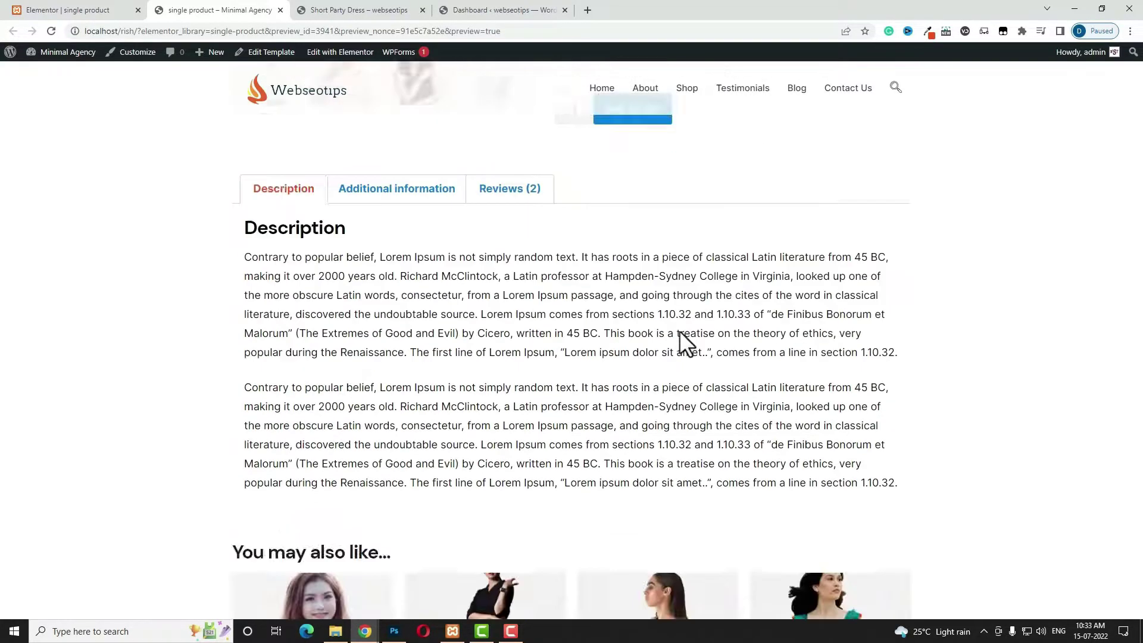
pyautogui.scroll(-5, 680, 330)
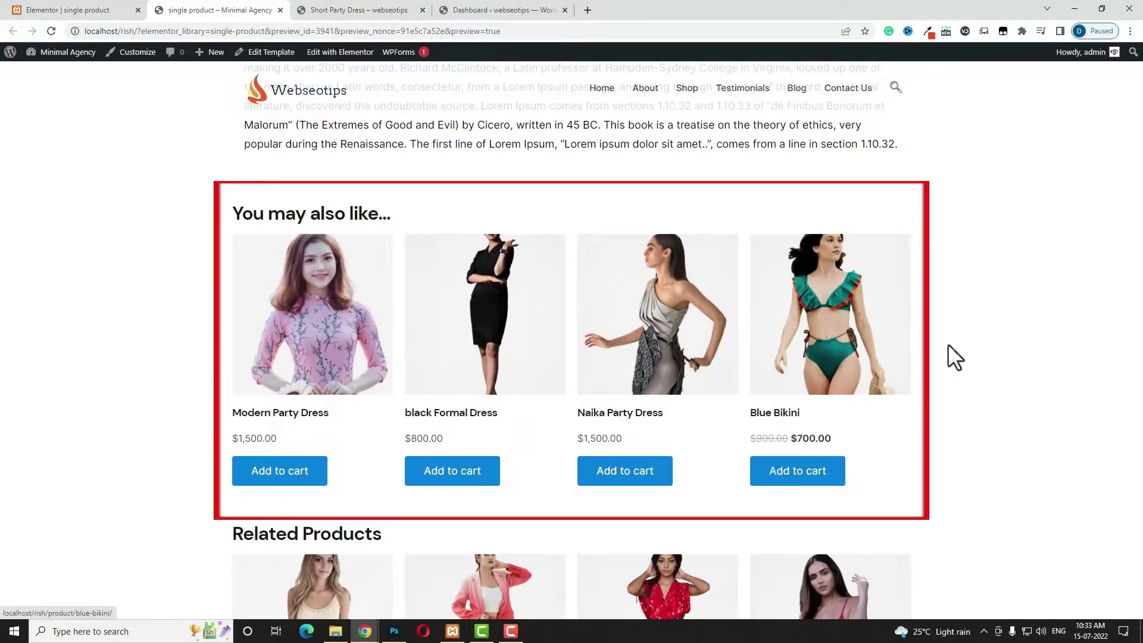
pyautogui.scroll(-5, 945, 345)
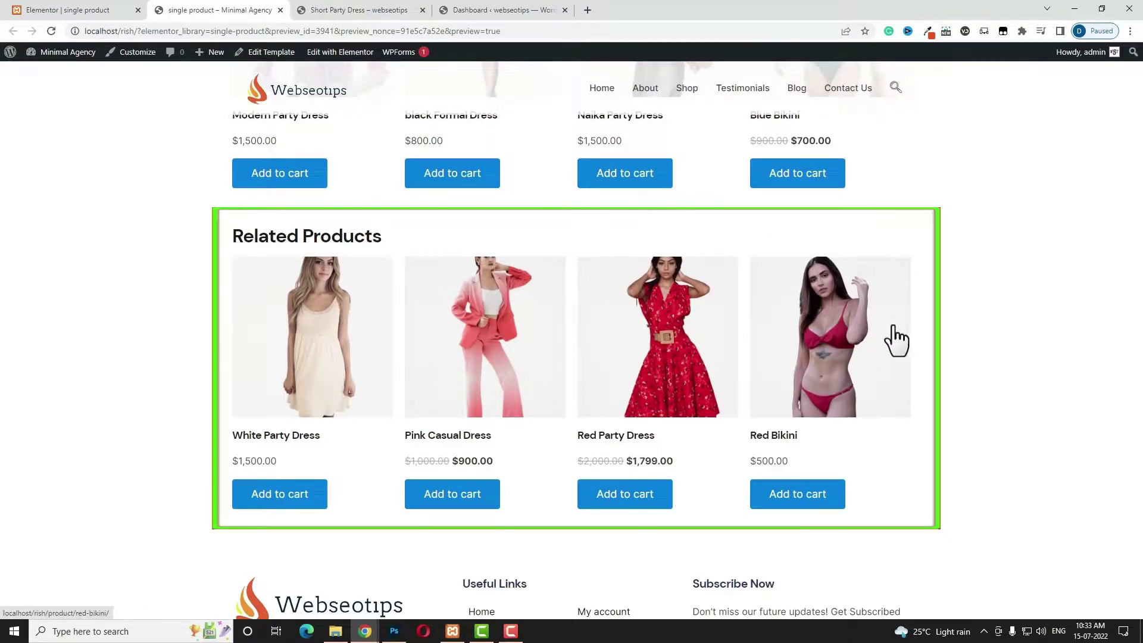
# - Go from the product page to the WordPress dashboard and the Add New plugins page
pyautogui.click(361, 12)
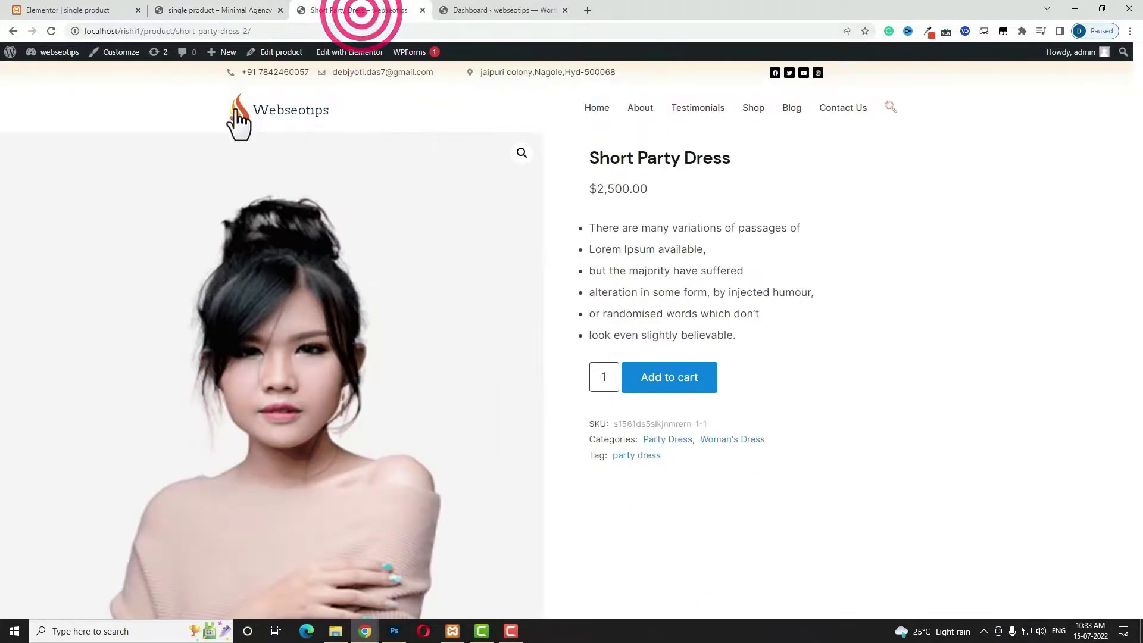
pyautogui.moveTo(52, 52)
pyautogui.click(47, 72)
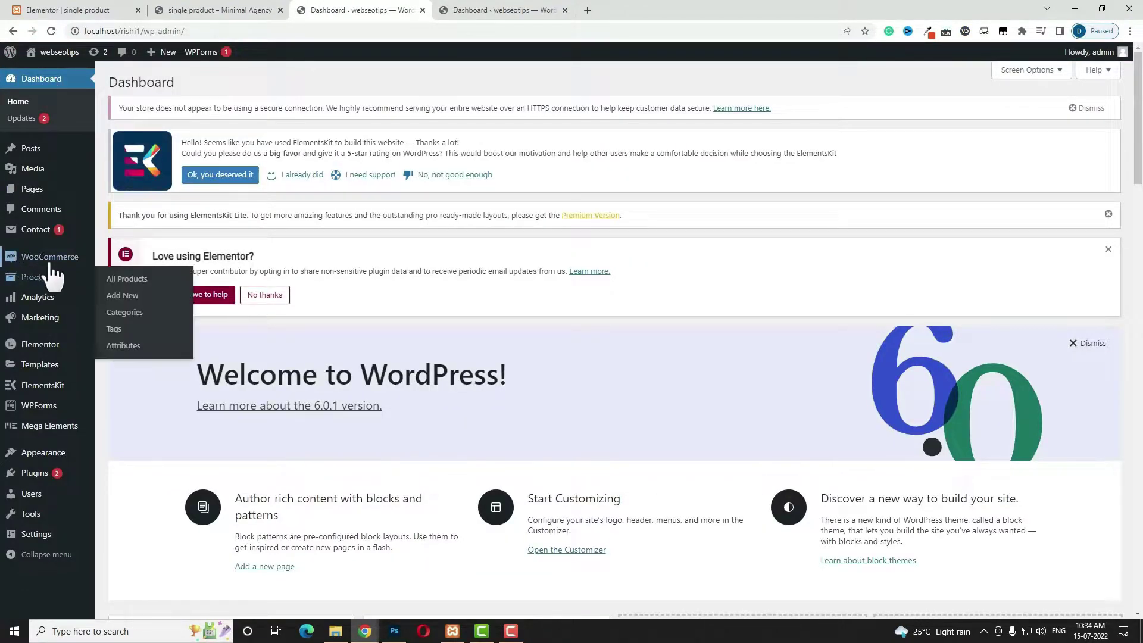
pyautogui.moveTo(34, 488)
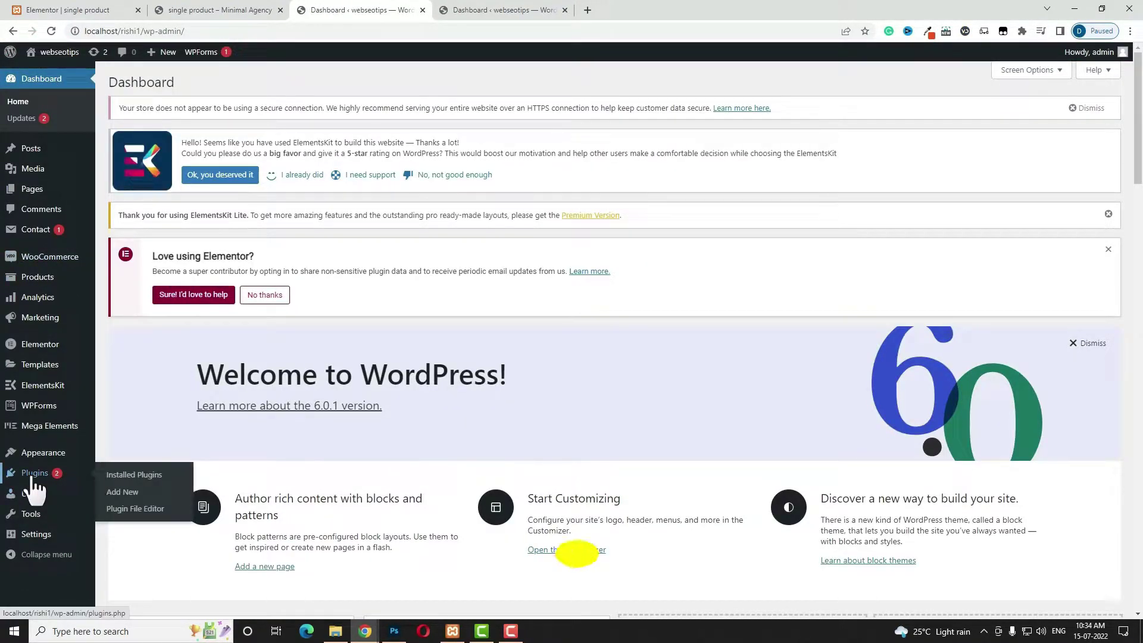
pyautogui.click(134, 493)
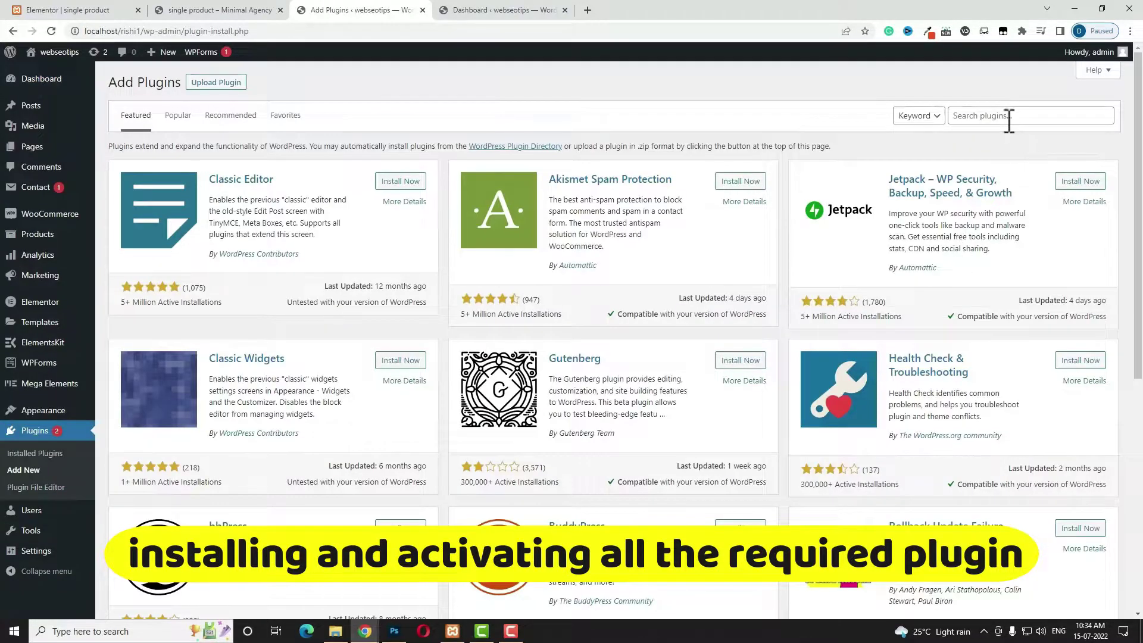
# - Search plugins for 'elementor' and highlight the already-active Elementor Website Builder
pyautogui.click(1005, 115)
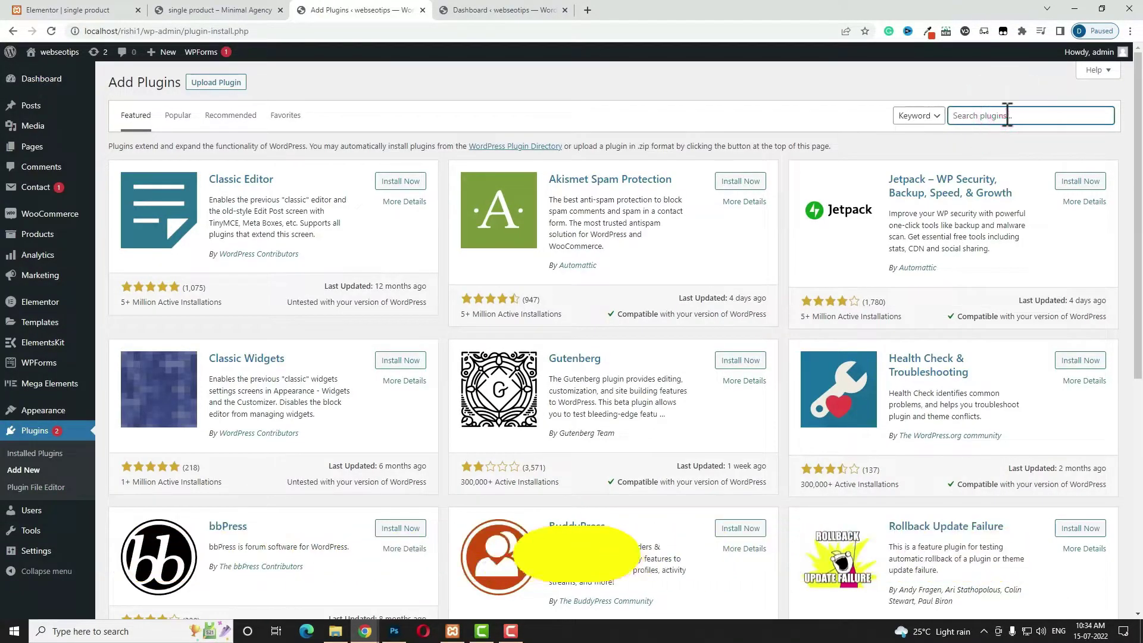
pyautogui.write('elementor')
pyautogui.moveTo(204, 182); pyautogui.dragTo(325, 184)
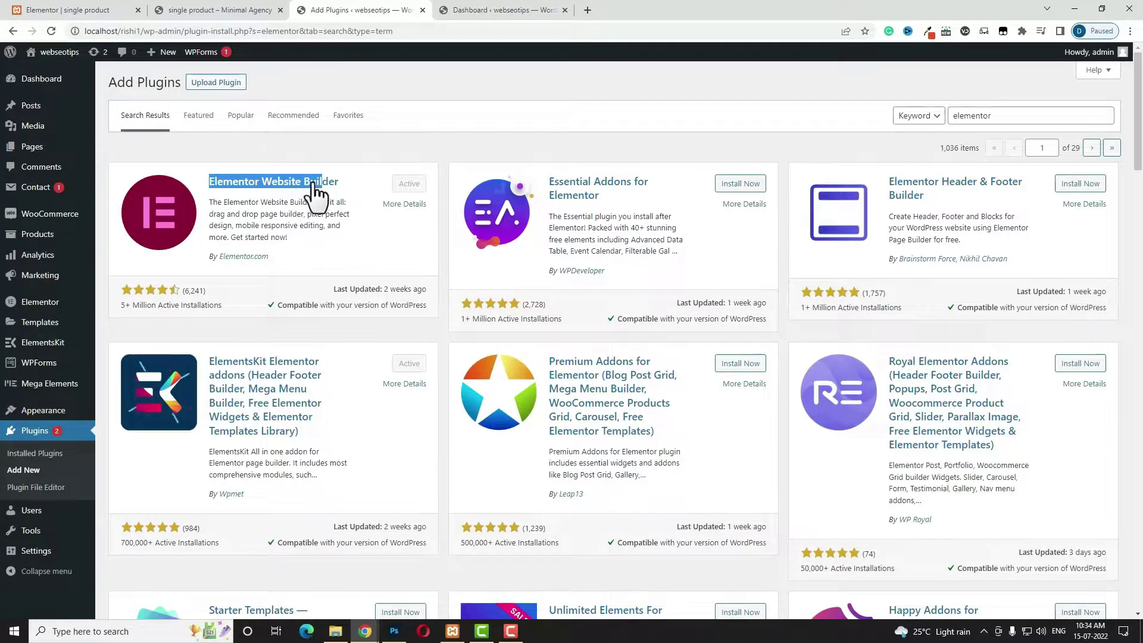
pyautogui.click(588, 12)
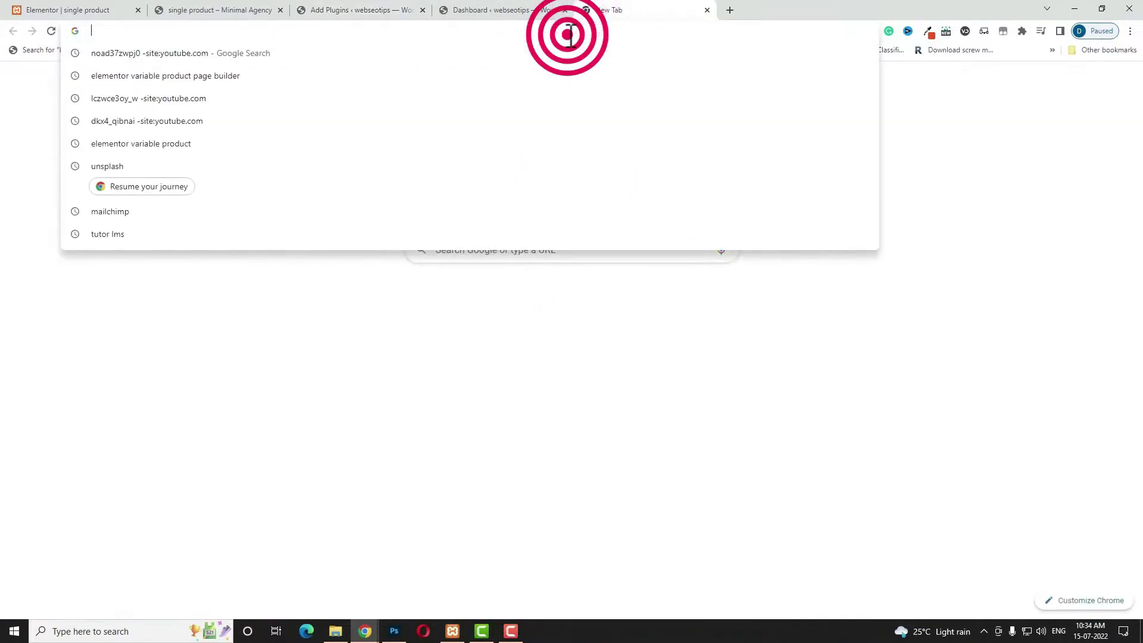
# - View the elementor.com Website Builder pricing plans ($49–$999/year), then return to the dashboard tab
pyautogui.click(452, 66)
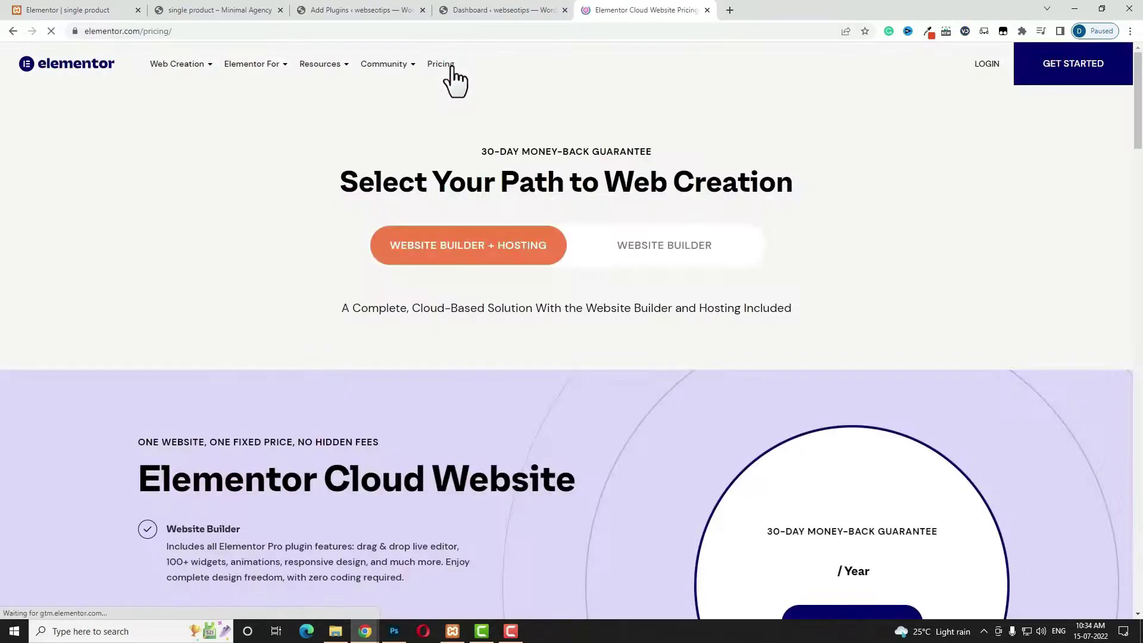
pyautogui.click(667, 245)
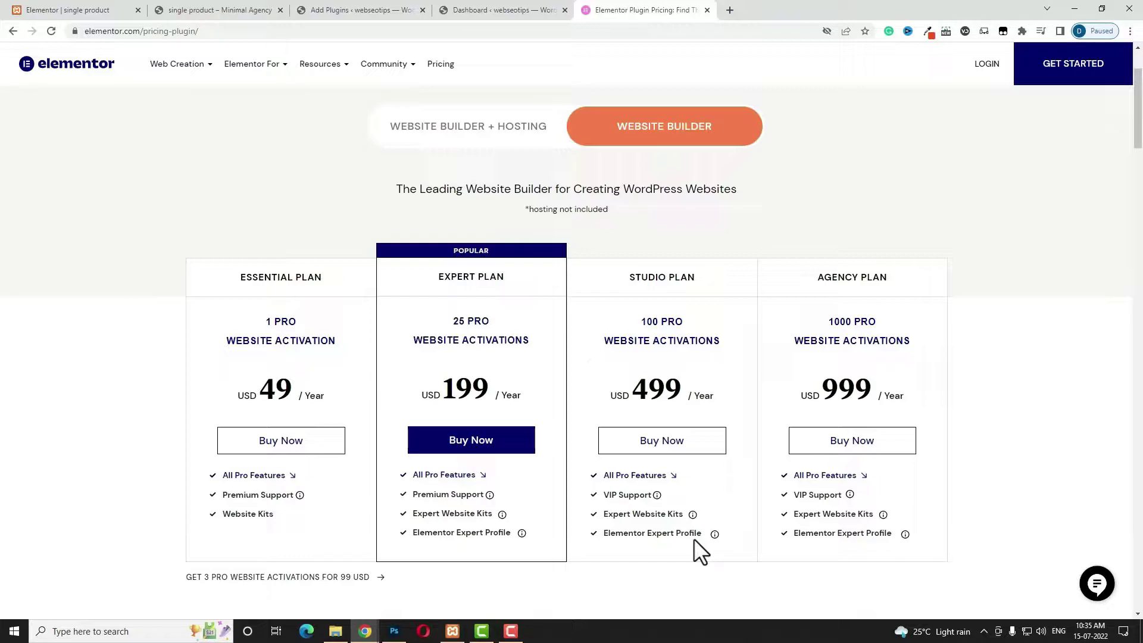
pyautogui.click(516, 7)
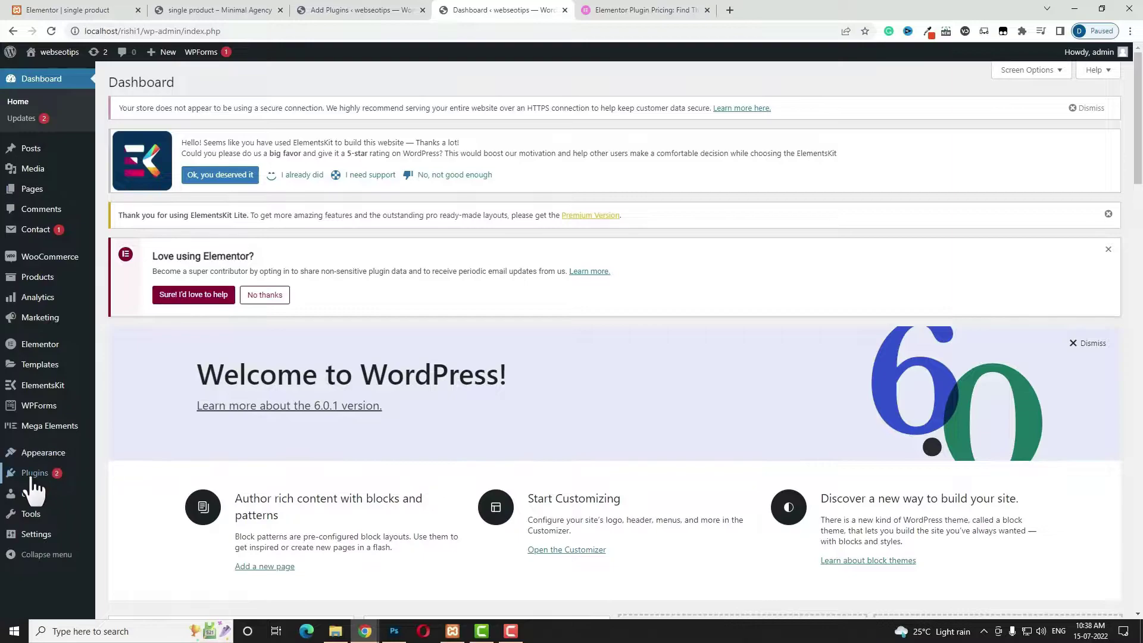
# - Upload elementor-pro-by-webseotips.zip, install and activate Elementor Pro, then go to All Products
pyautogui.click(129, 494)
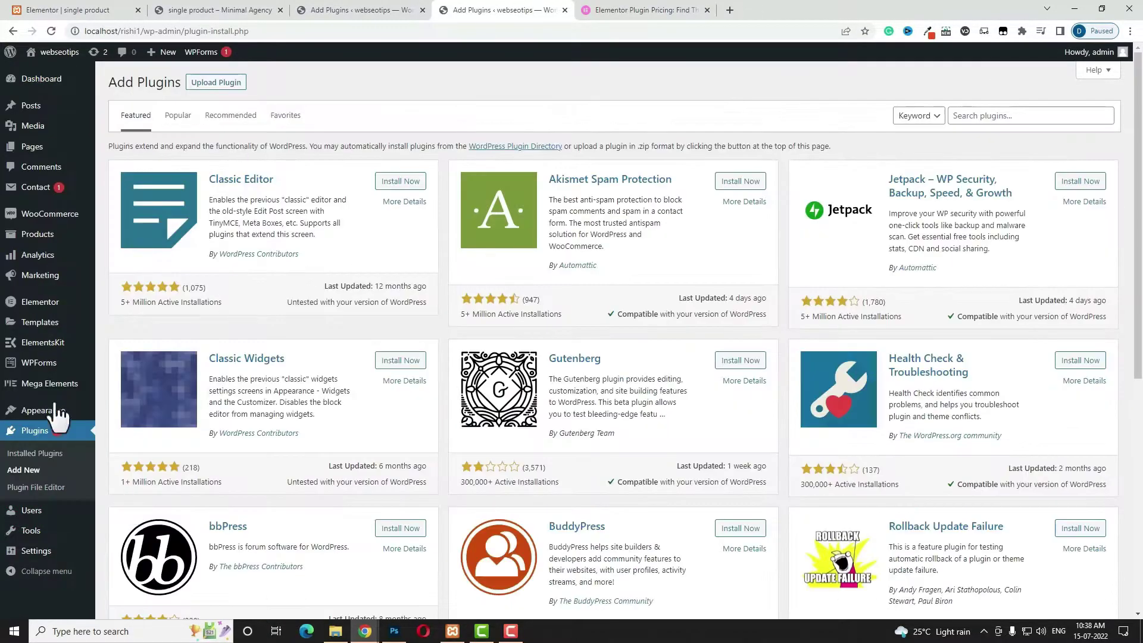
pyautogui.click(211, 82)
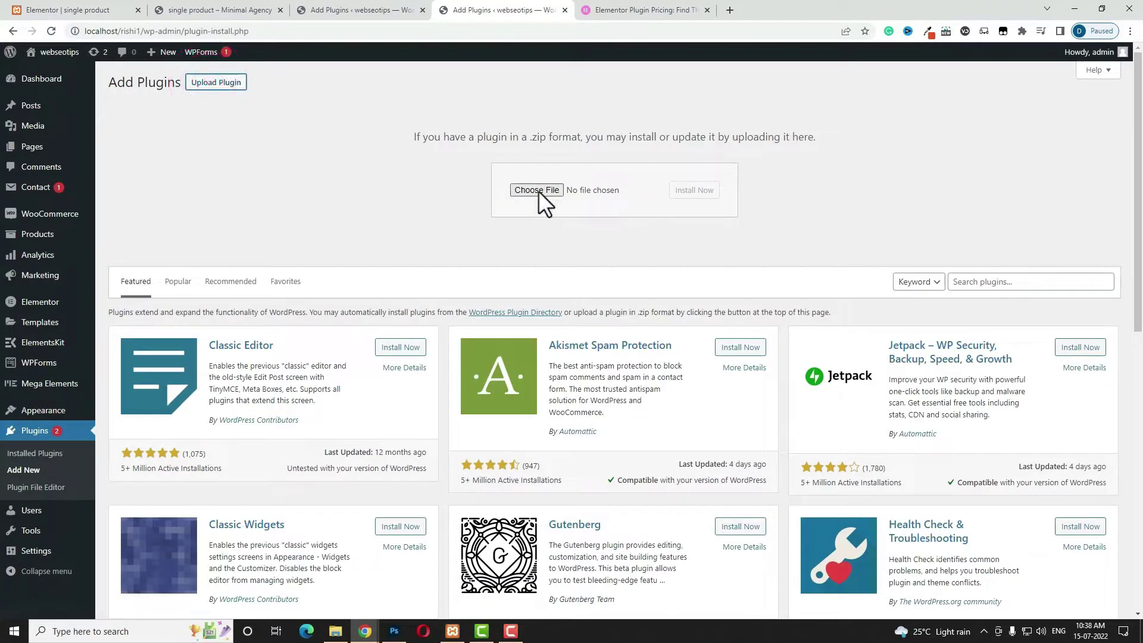
pyautogui.click(537, 191)
pyautogui.click(461, 169)
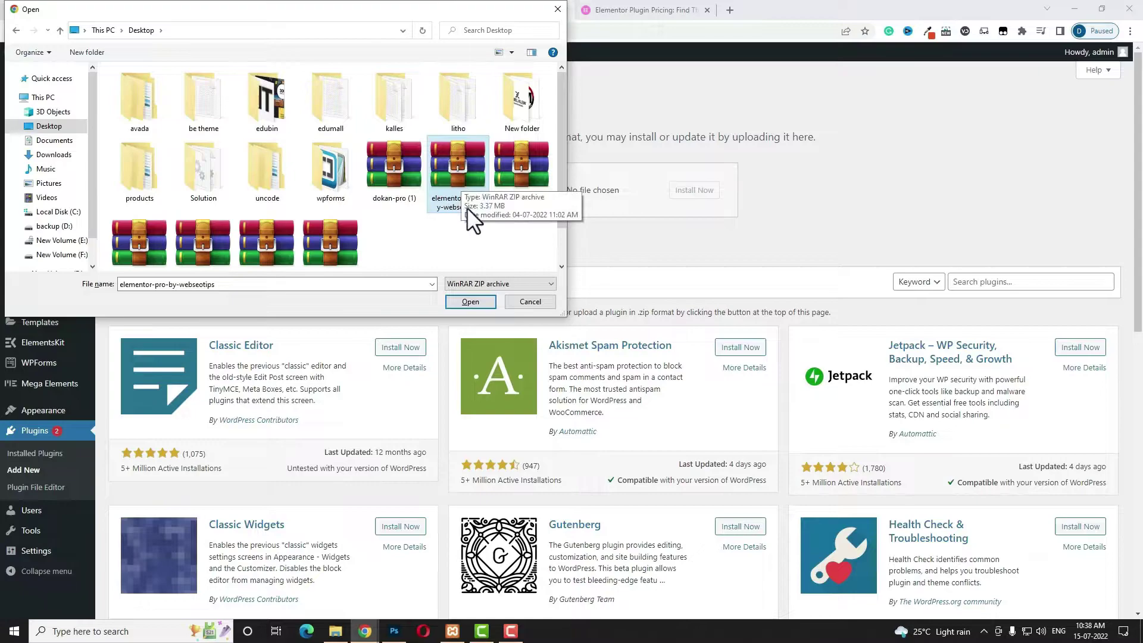
pyautogui.click(472, 299)
pyautogui.click(711, 192)
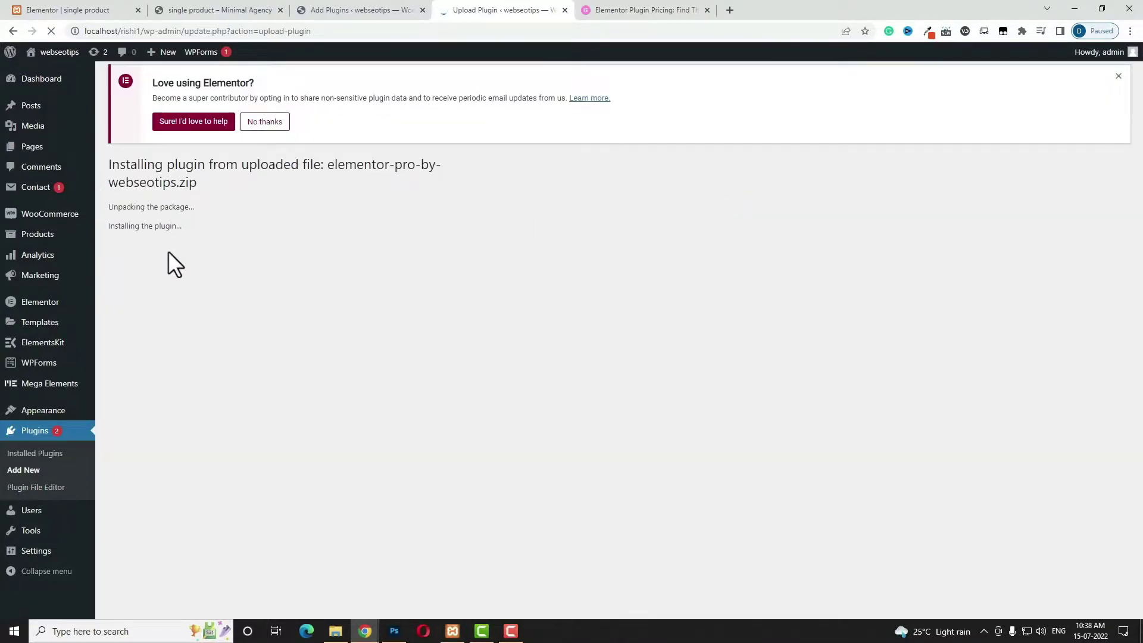
pyautogui.click(158, 274)
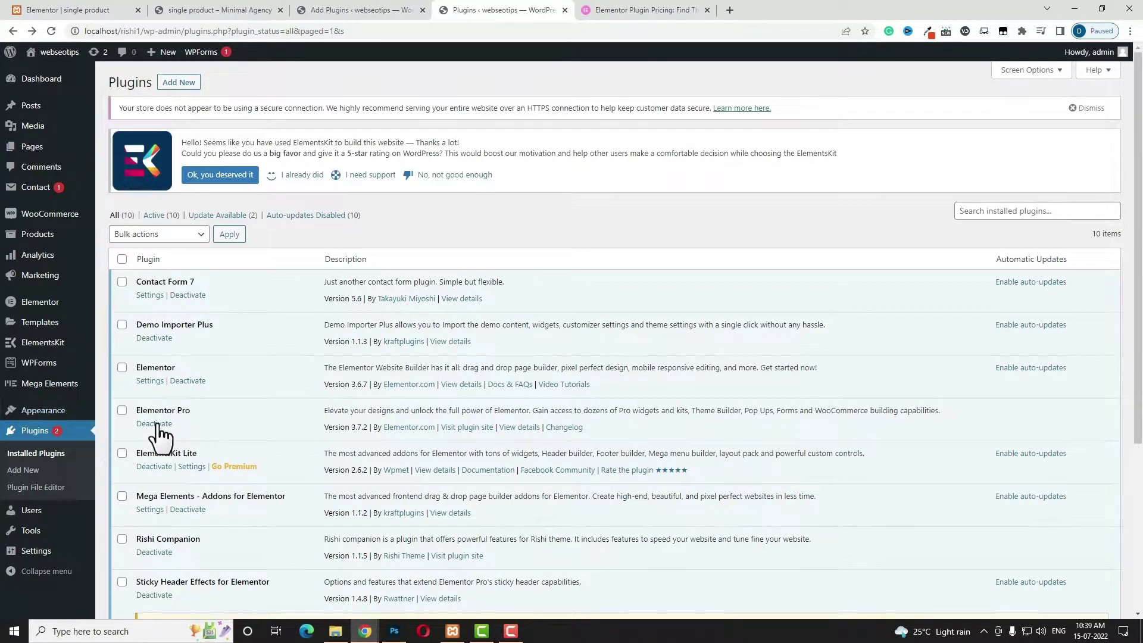
pyautogui.click(48, 236)
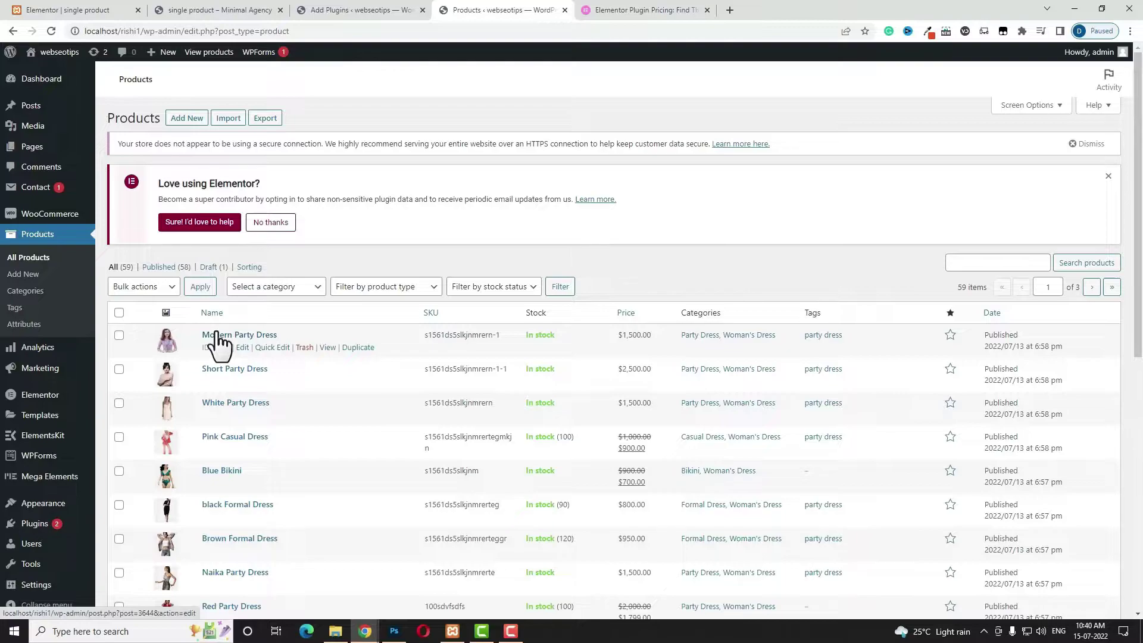
# - Create a new product titled 'Short Party Dress 2' and paste a Lorem Ipsum description
pyautogui.click(190, 119)
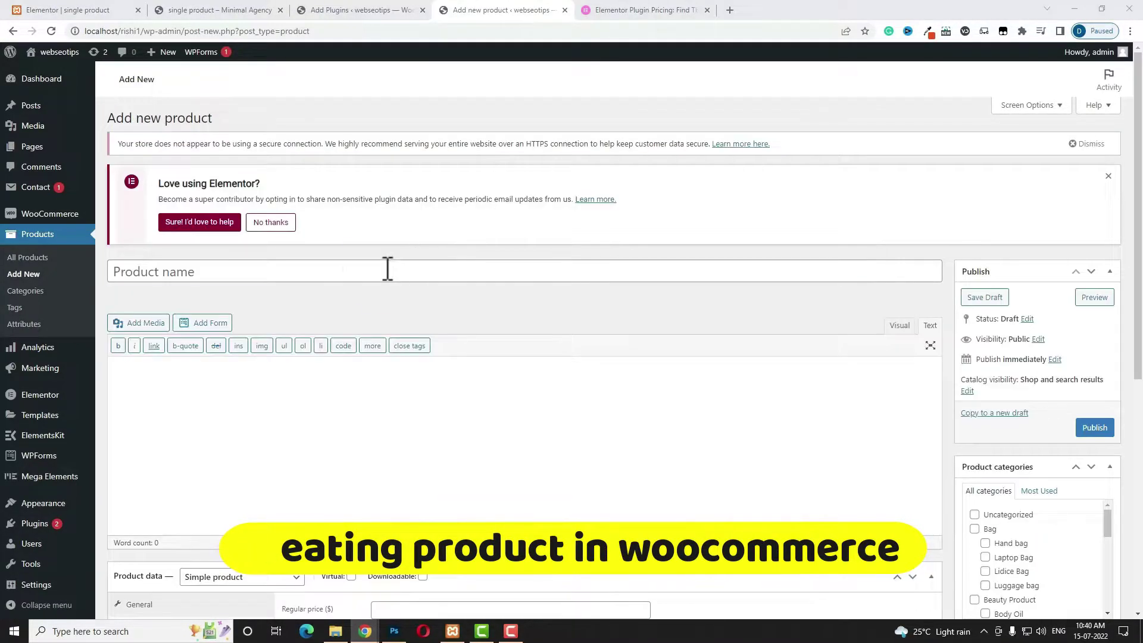
pyautogui.click(388, 269)
pyautogui.write('Short Party Dress 2')
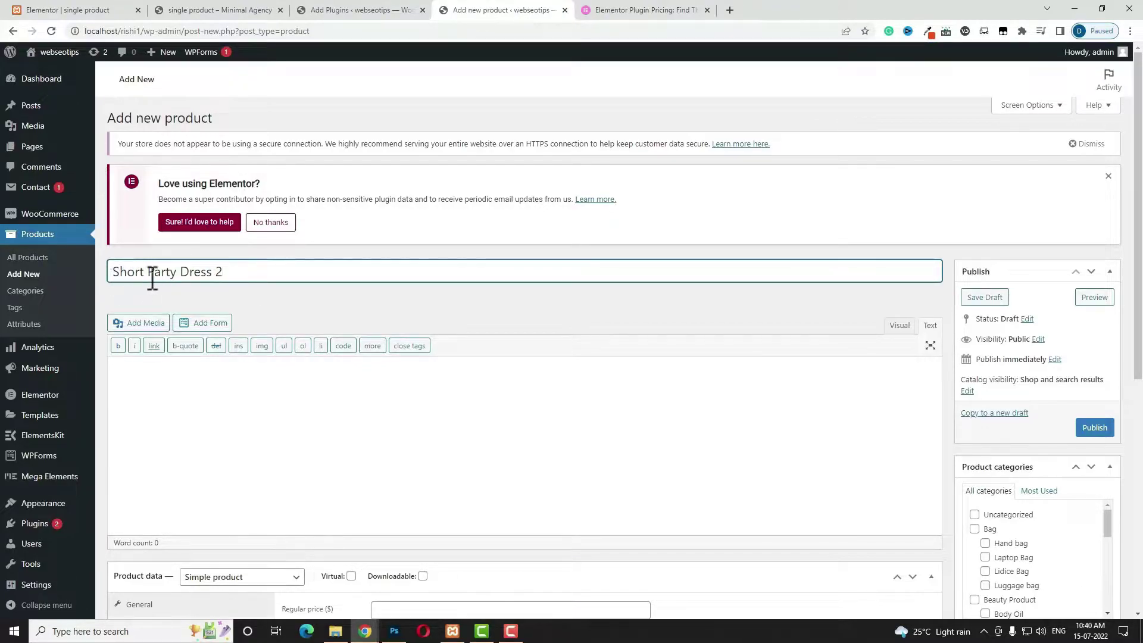
pyautogui.click(508, 379)
pyautogui.click(234, 410)
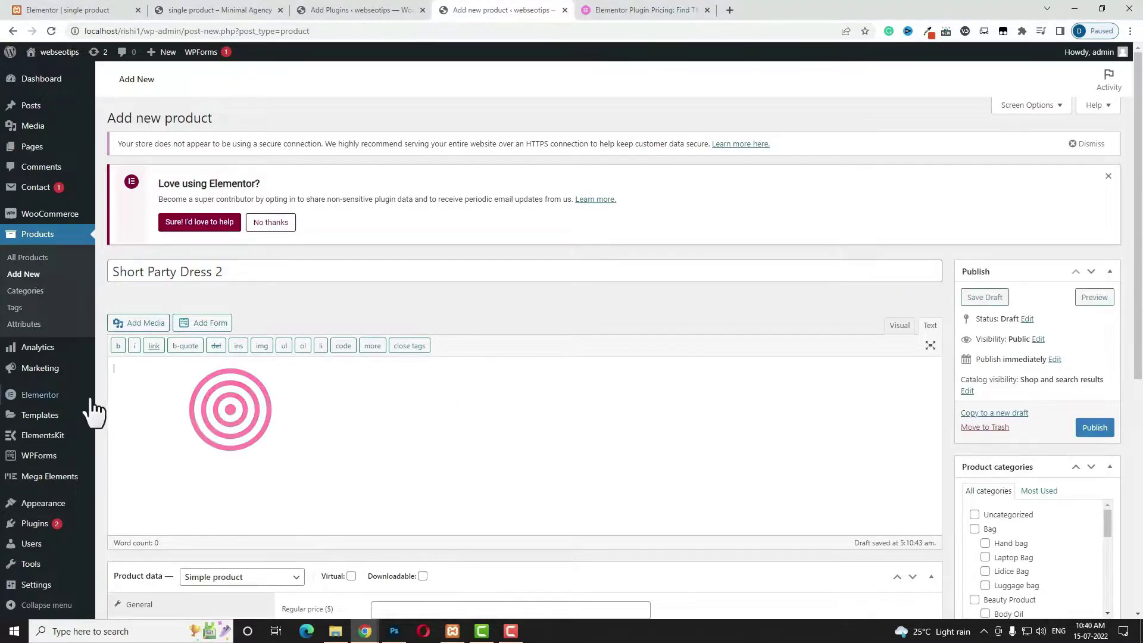
pyautogui.write('Contrary to popular belief, Lorem Ipsum is not simply random text. It has roots in a piece of classical Latin literature from 45 BC, making it over 2000 years old. Richard McClintock, a Latin professor at Hampden-Sydney College in Virginia, looked up one of the more obscure Latin words, consectetur, from a Lorem Ipsum passage, and going through the cites of the word in classical literature, discovered the undoubtable source. Lorem Ipsum comes from sections 1.10.32 and 1.10.33 of "de Finibus Bonorum et Malorum" (The Extremes of Good and Evil) by Cicero, written in 45 BC. This book is a treatise on the theory of ethics, very popular during the Renaissance. The first line of Lorem Ipsum, "Lorem ipsum dolor sit amet..", comes from a line in section 1.10.32.')
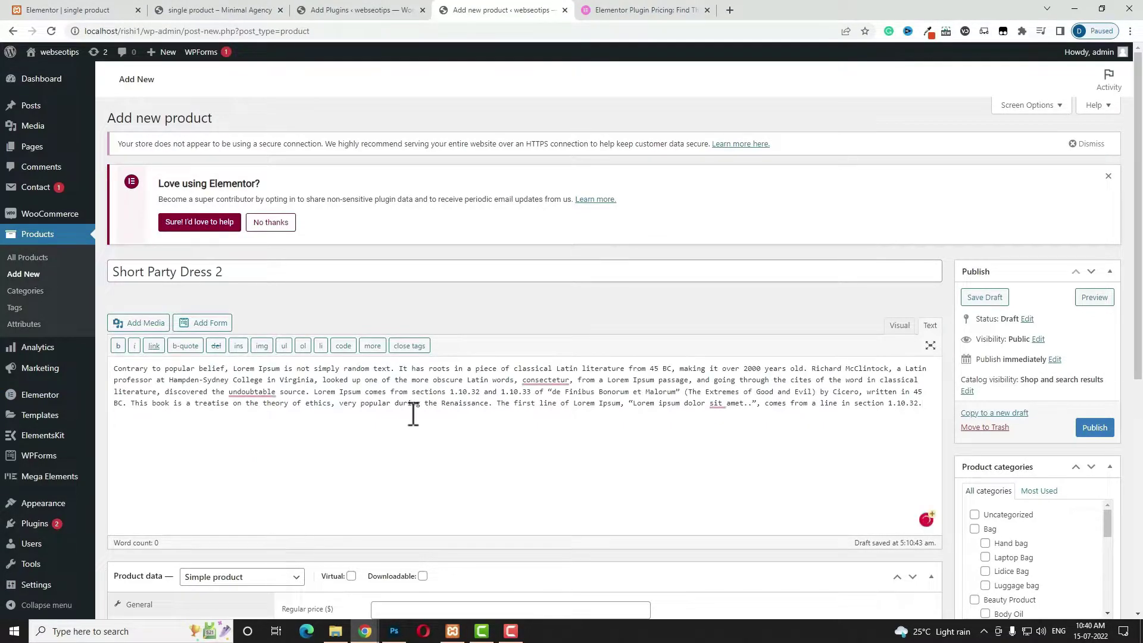
pyautogui.scroll(-2, 413, 415)
pyautogui.scroll(-2, 1010, 439)
# - File the product under the Woman's Dress and Party Dress categories
pyautogui.scroll(-3, 1037, 447)
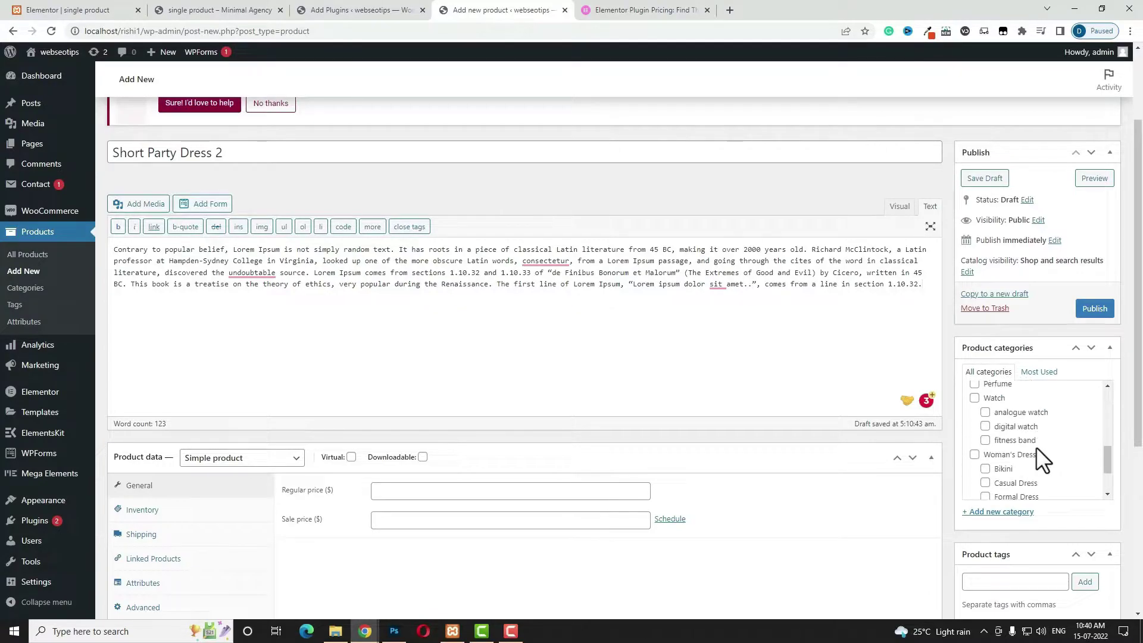
pyautogui.click(1017, 515)
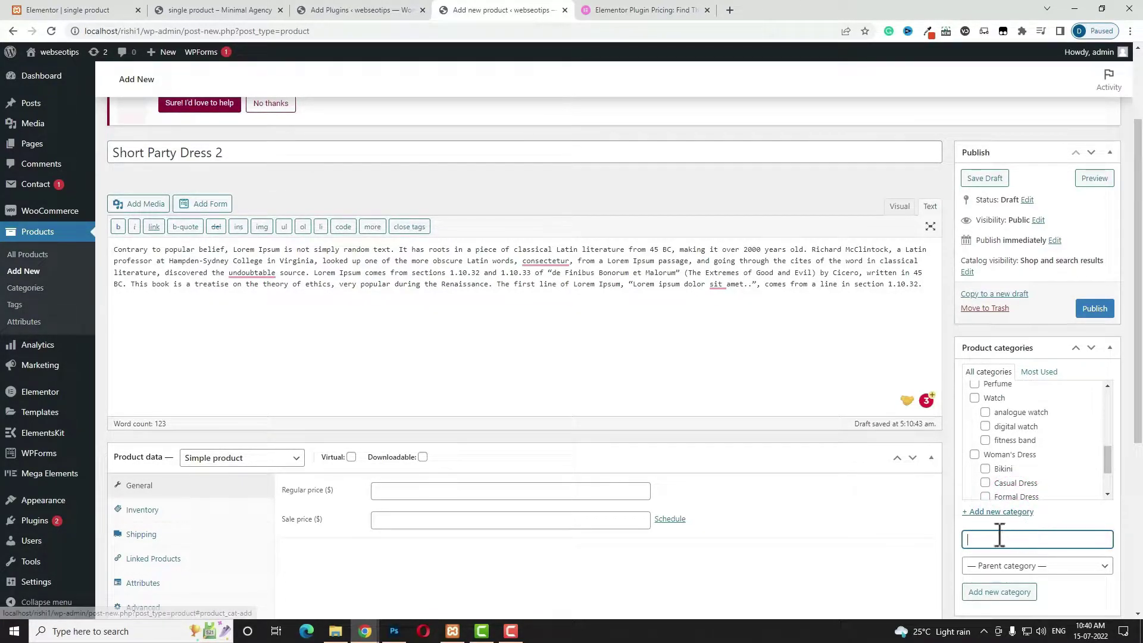
pyautogui.scroll(-2, 1071, 437)
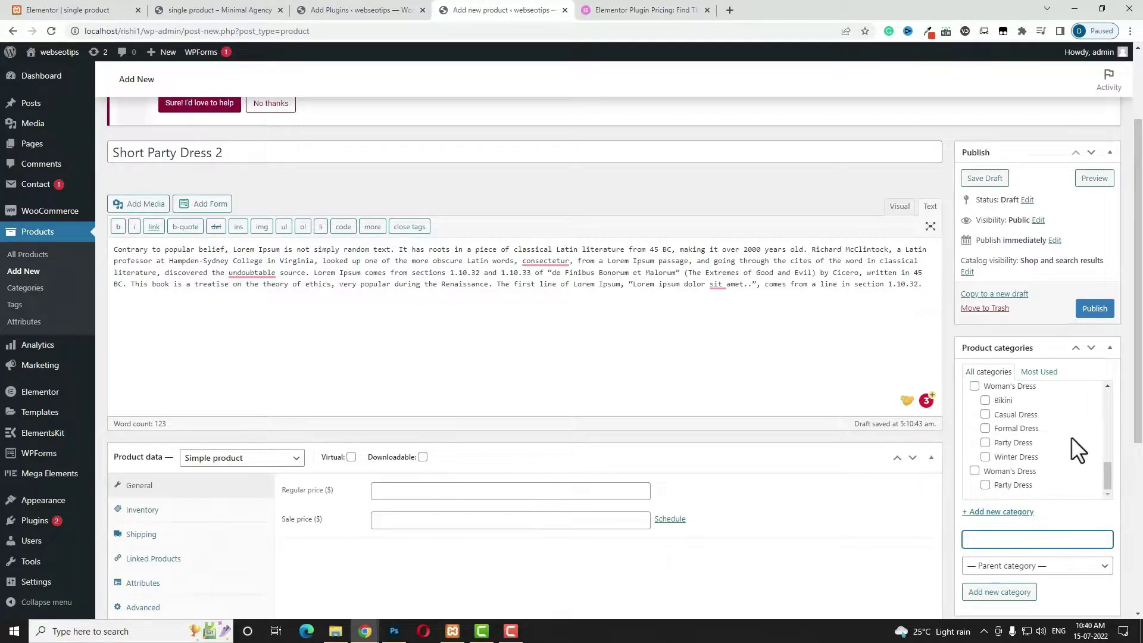
pyautogui.click(975, 387)
pyautogui.scroll(1, 973, 438)
pyautogui.scroll(-1, 1071, 452)
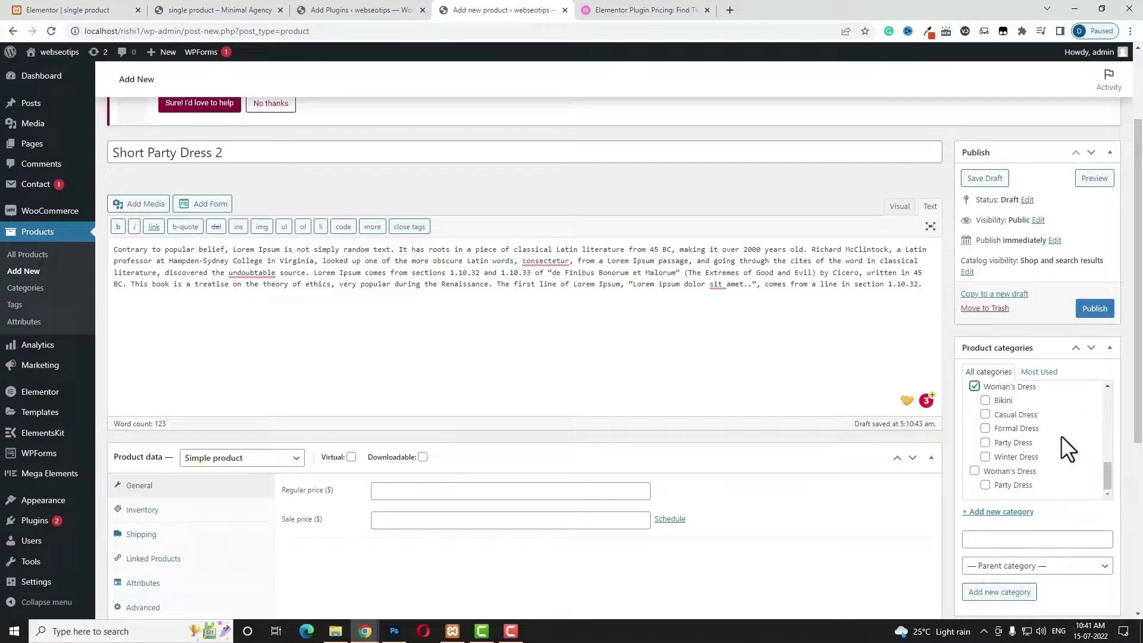
pyautogui.click(984, 443)
pyautogui.scroll(-2, 717, 383)
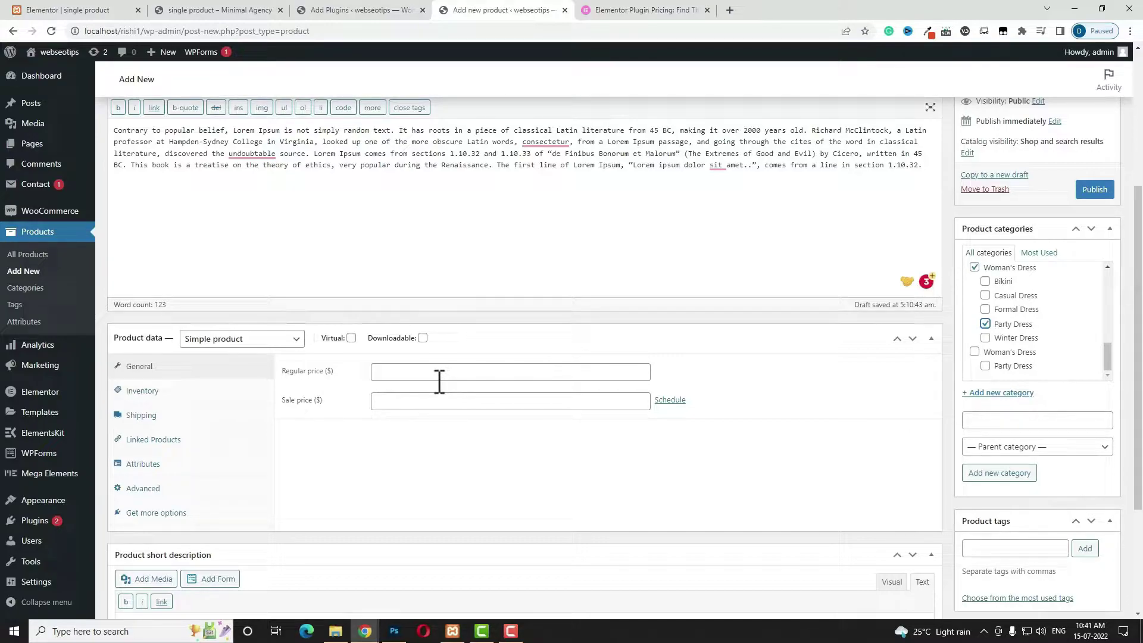
# - Keep it a simple product with regular price 300 and sale price 250
pyautogui.click(295, 339)
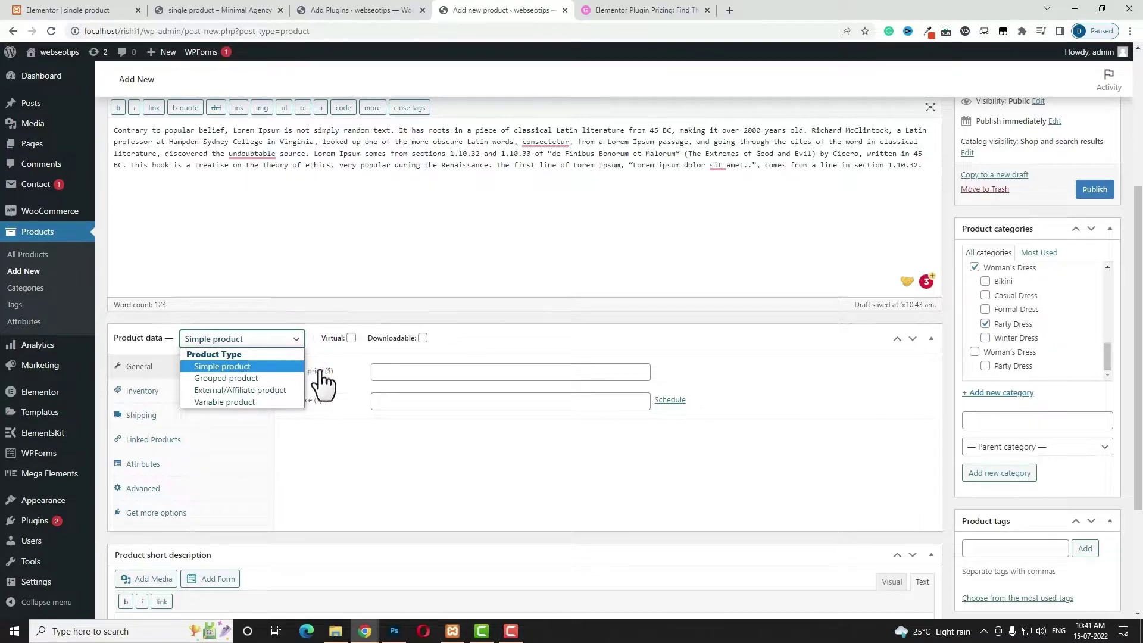
pyautogui.click(383, 466)
pyautogui.click(423, 371)
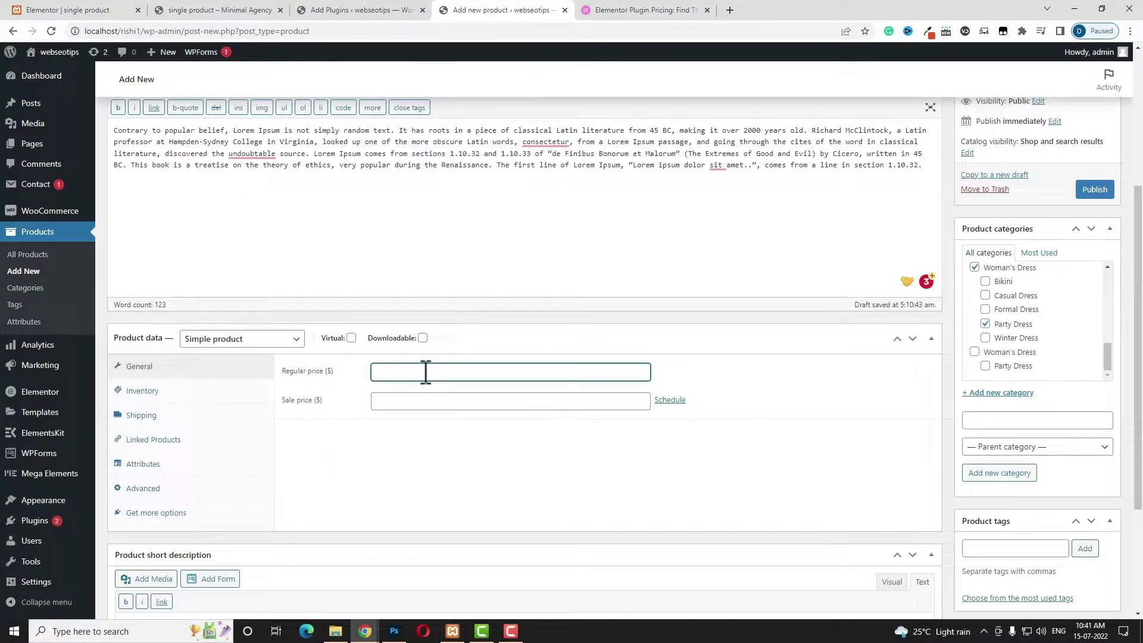
pyautogui.click(413, 407)
pyautogui.write('250')
# - Set SKU 654g54dg5, enable stock management and set stock quantity to 60
pyautogui.click(210, 393)
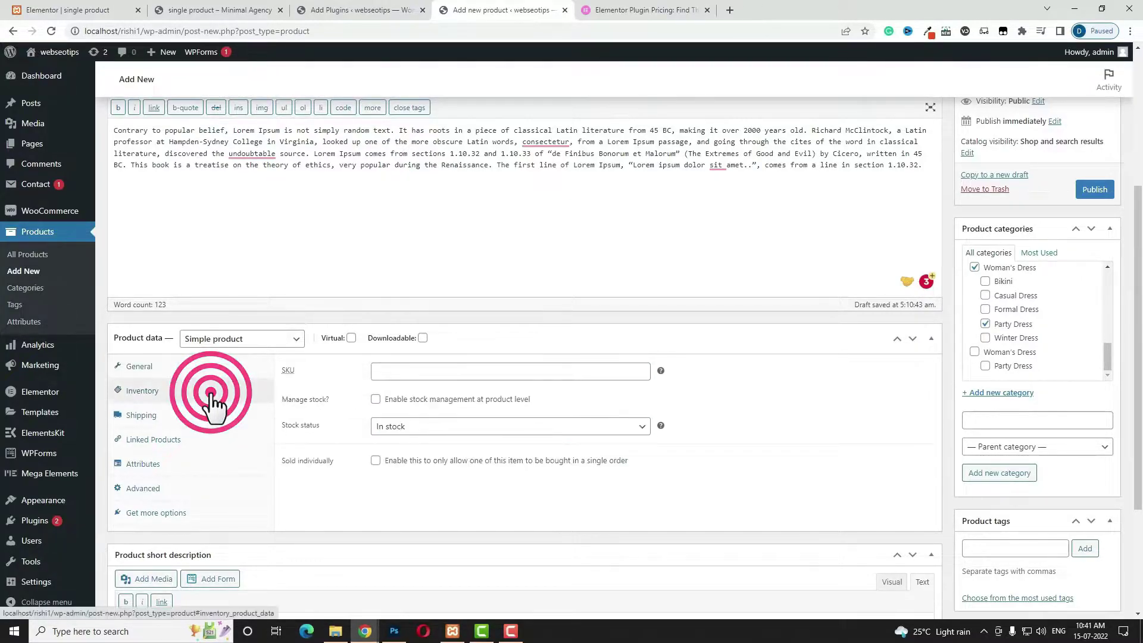
pyautogui.click(410, 371)
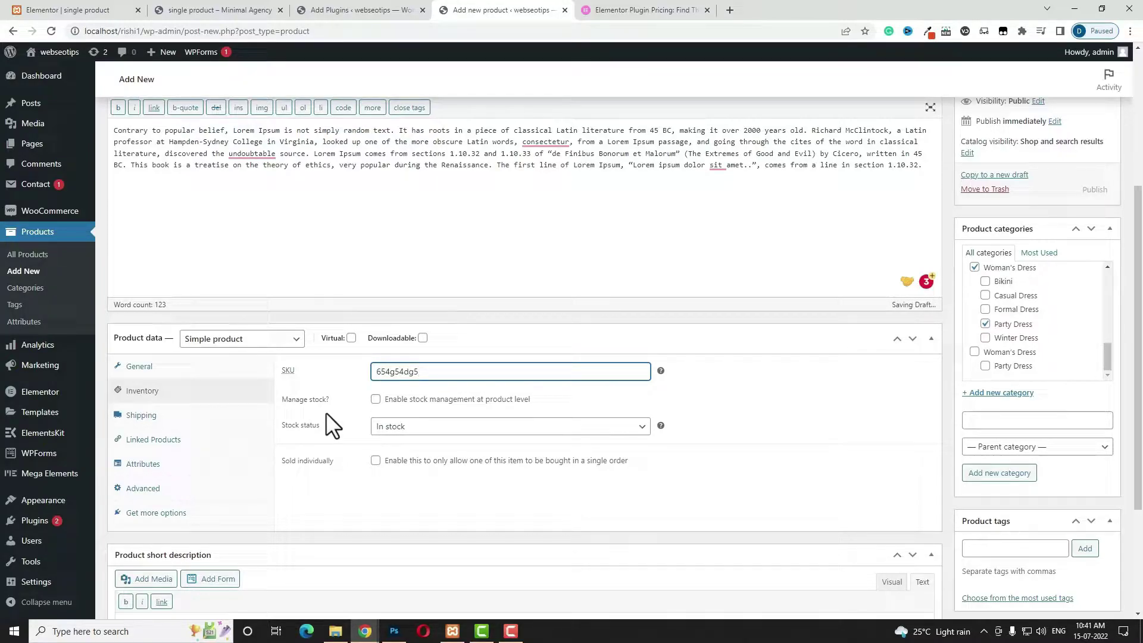
pyautogui.click(375, 399)
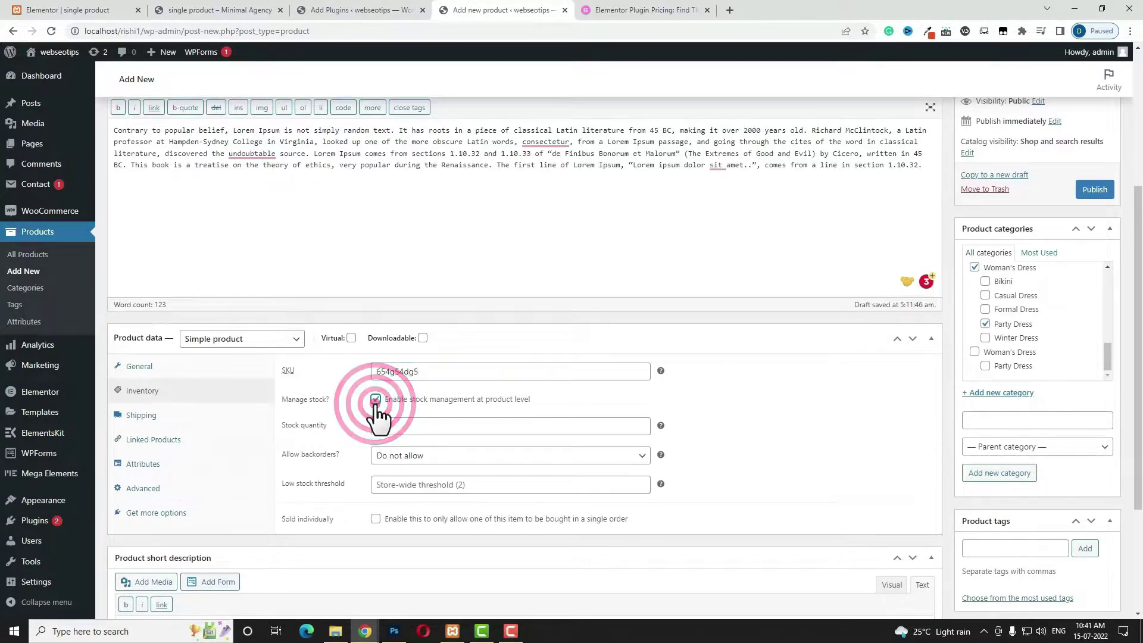
pyautogui.click(375, 428)
pyautogui.write('60')
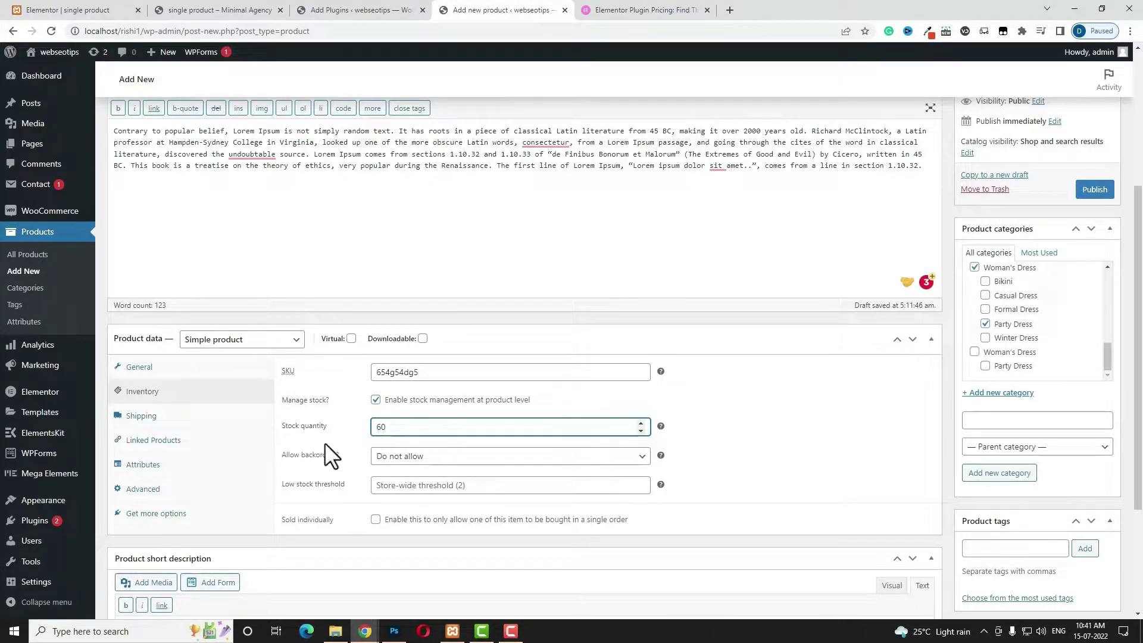
pyautogui.click(177, 421)
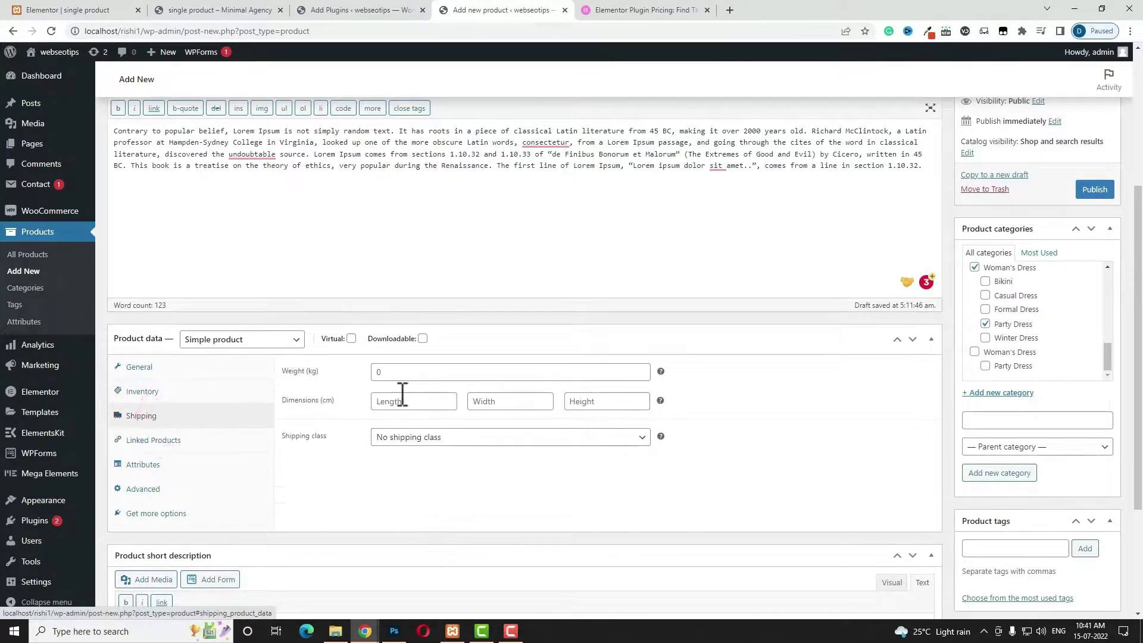
# - Set shipping weight 250 kg and dimensions 100 × 80 × 100 cm
pyautogui.click(417, 372)
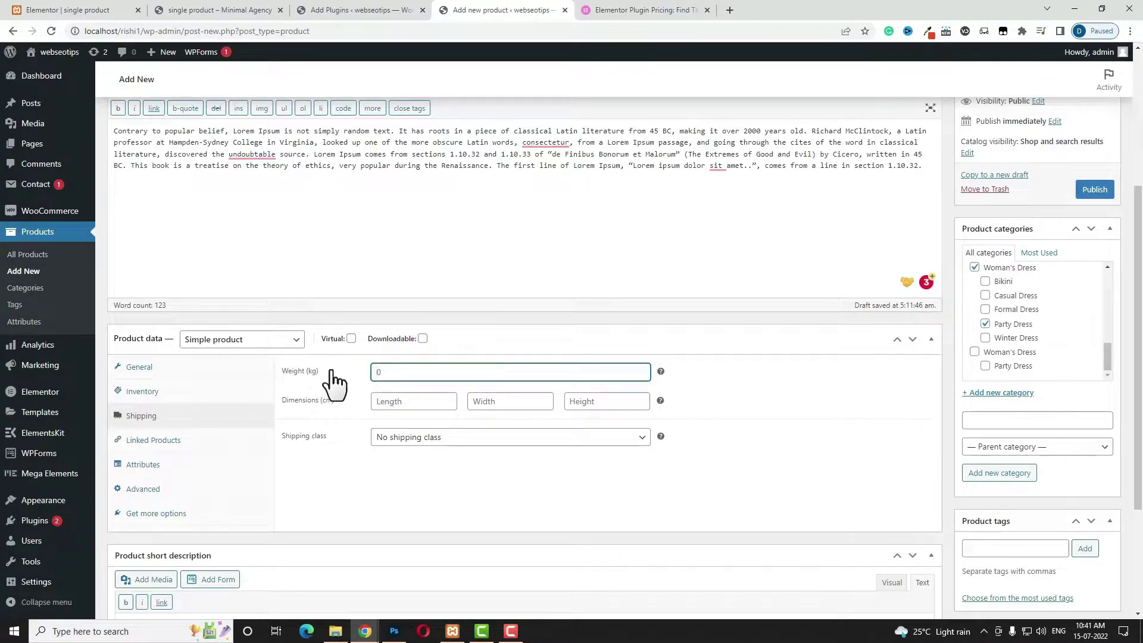
pyautogui.click(395, 401)
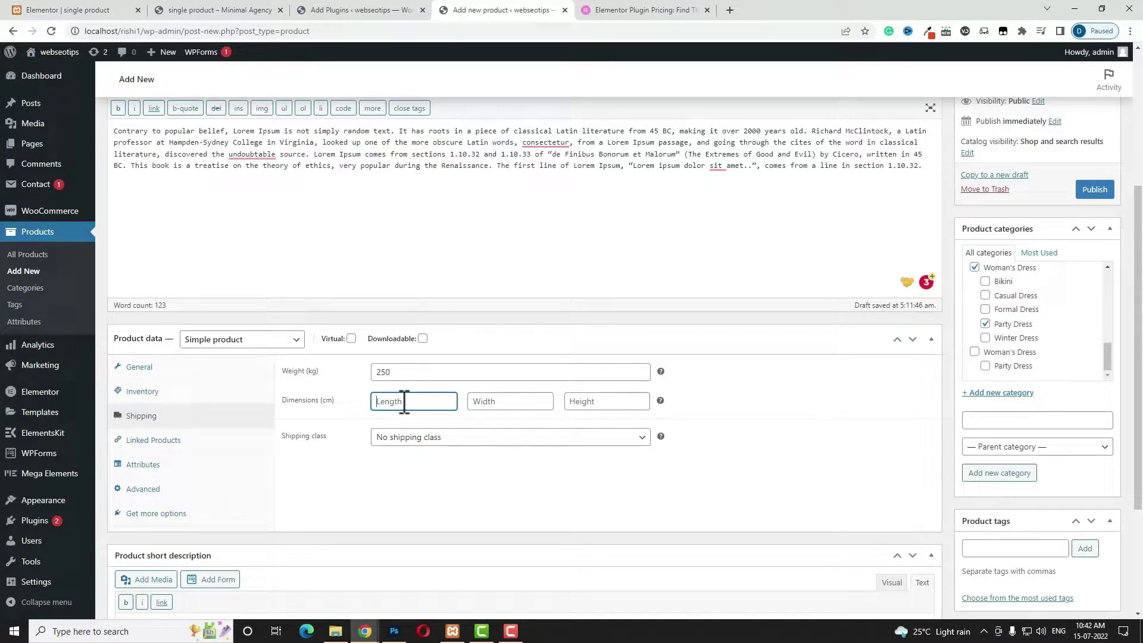
pyautogui.write('100')
pyautogui.press('Tab')
pyautogui.write('80')
pyautogui.press('Tab')
pyautogui.write('100')
# - Add Formal Dress, Blue Bikini, Modern Party Dress and Naika Party Dress as upsells
pyautogui.click(185, 441)
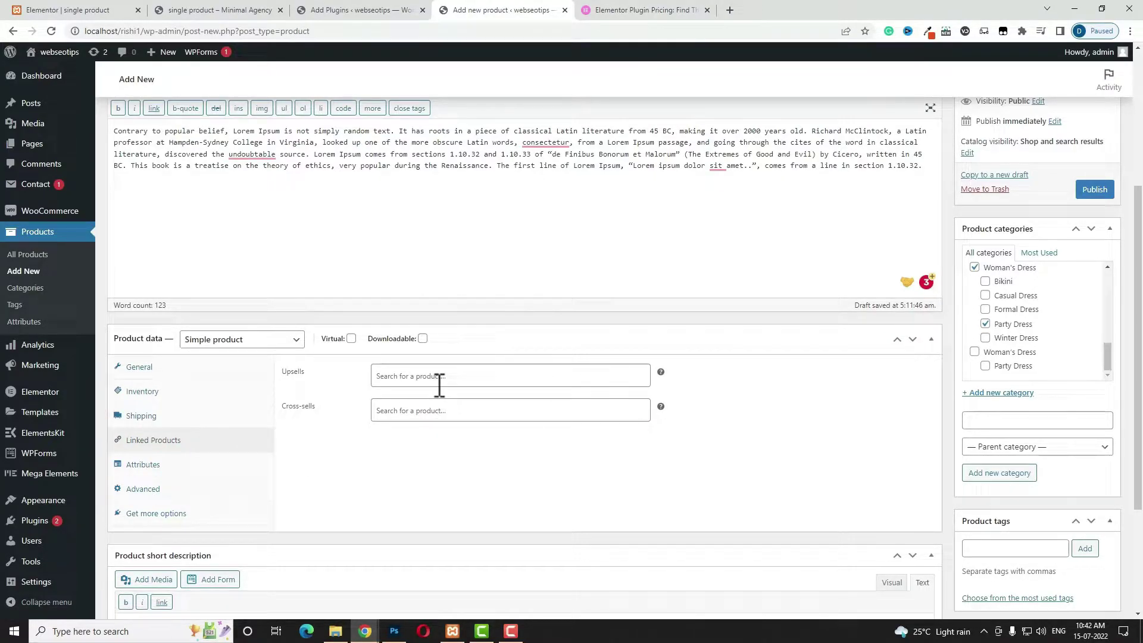
pyautogui.click(255, 10)
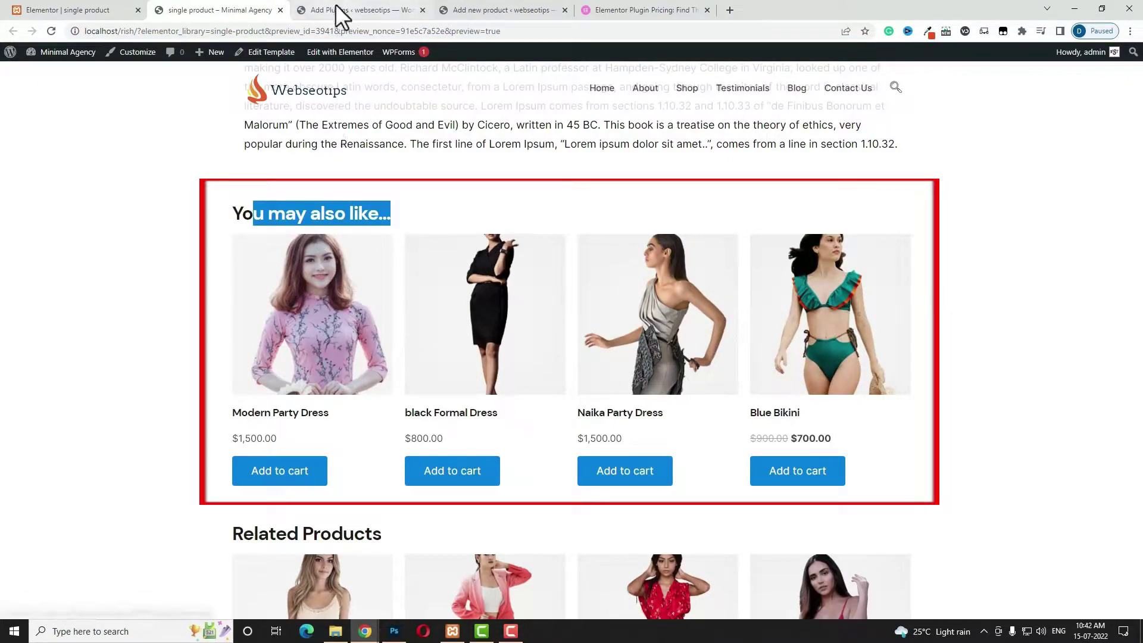
pyautogui.click(494, 10)
pyautogui.click(434, 377)
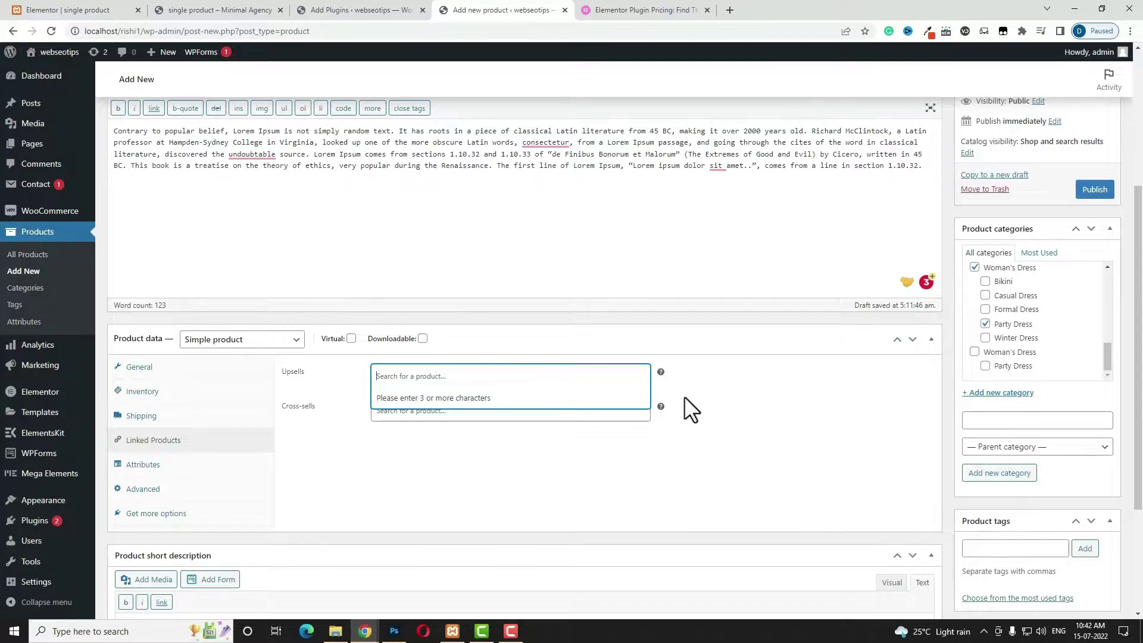
pyautogui.write('modern')
pyautogui.click(544, 407)
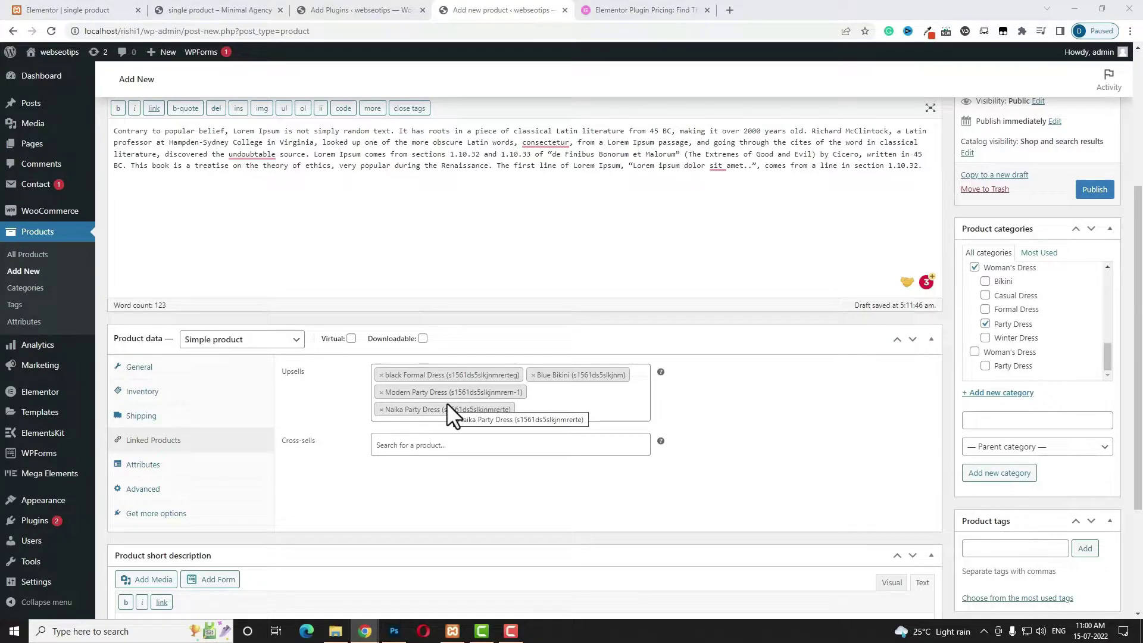
pyautogui.click(447, 409)
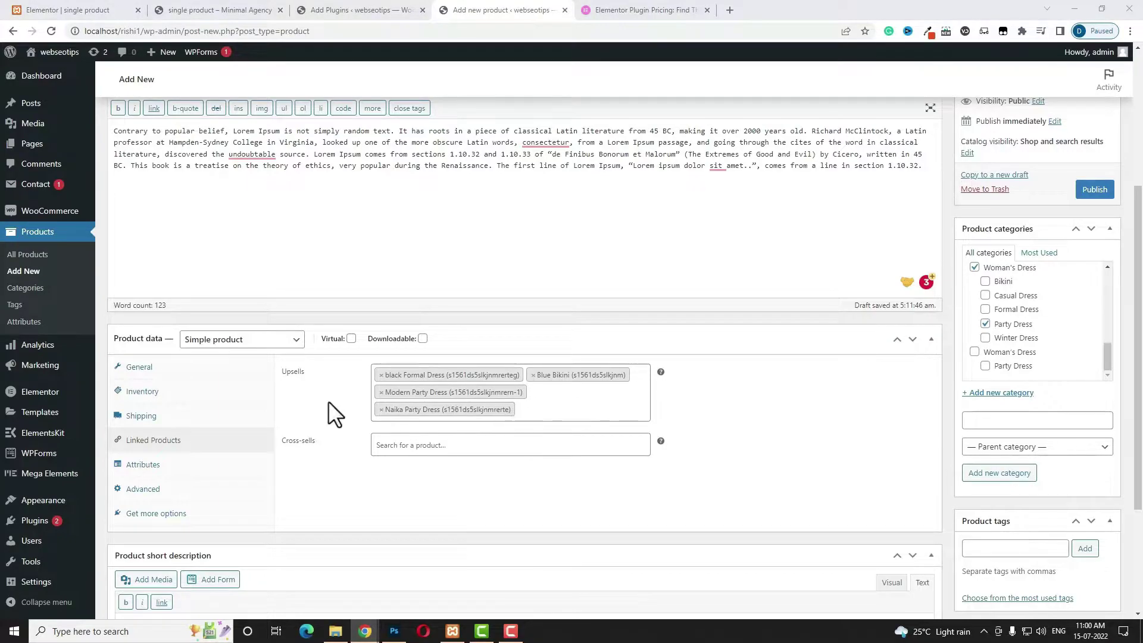
# - Paste the Lorem Ipsum short description and format it as a bulleted list
pyautogui.scroll(-3, 644, 442)
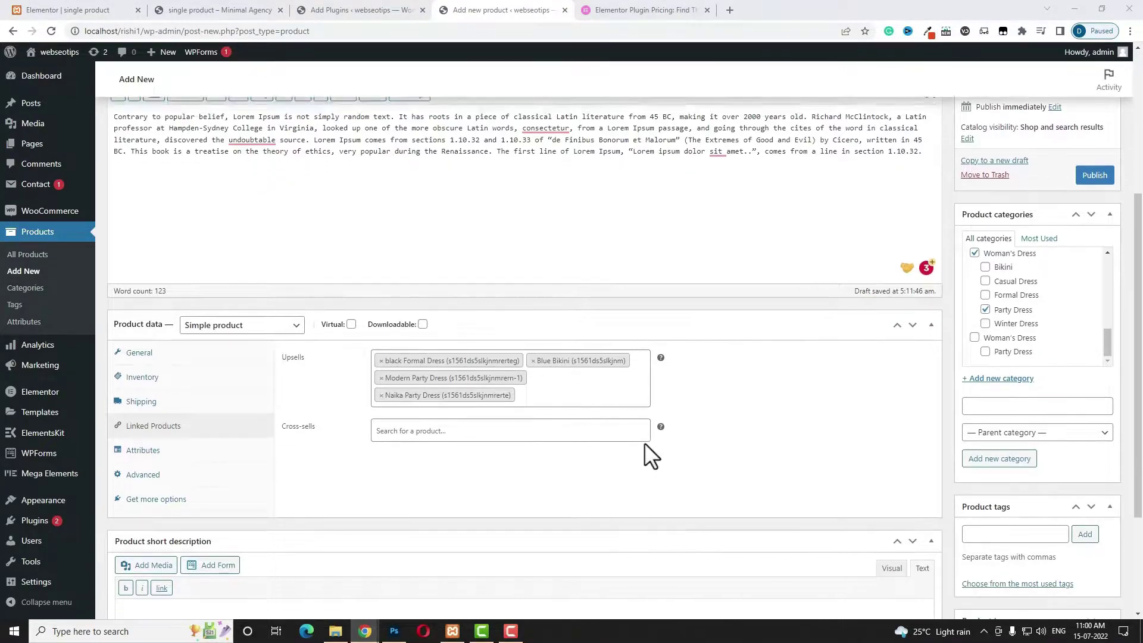
pyautogui.click(335, 464)
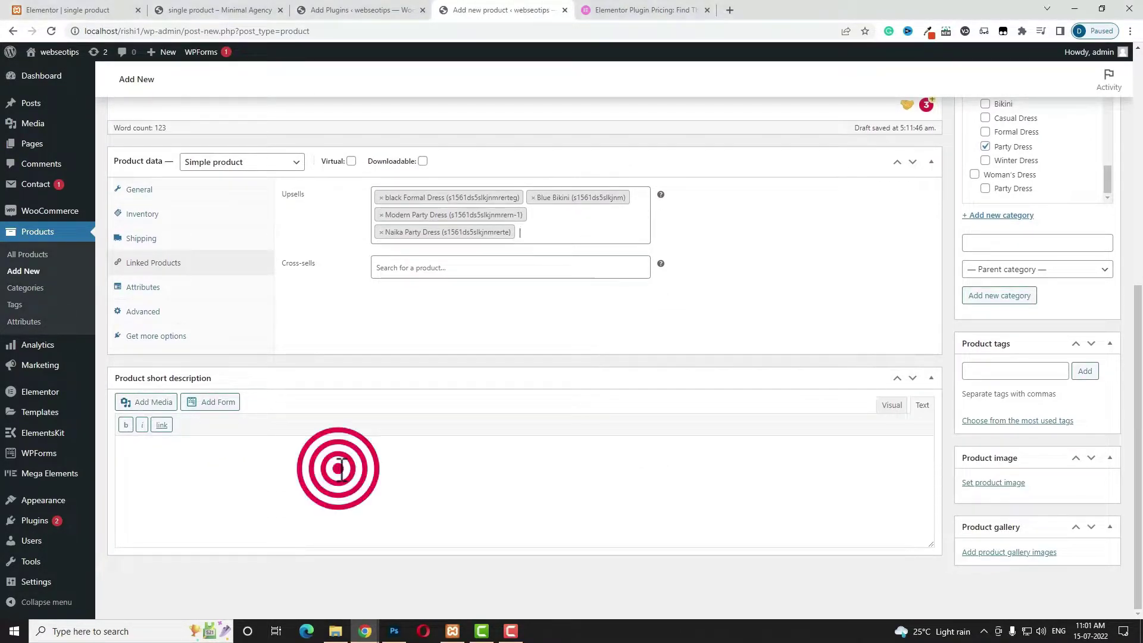
pyautogui.write('There are many variations of passages of Lorem Ipsum available, but the majority have suffered alteration in some form, by injected humour, or randomised words which don’t look even slightly believable.')
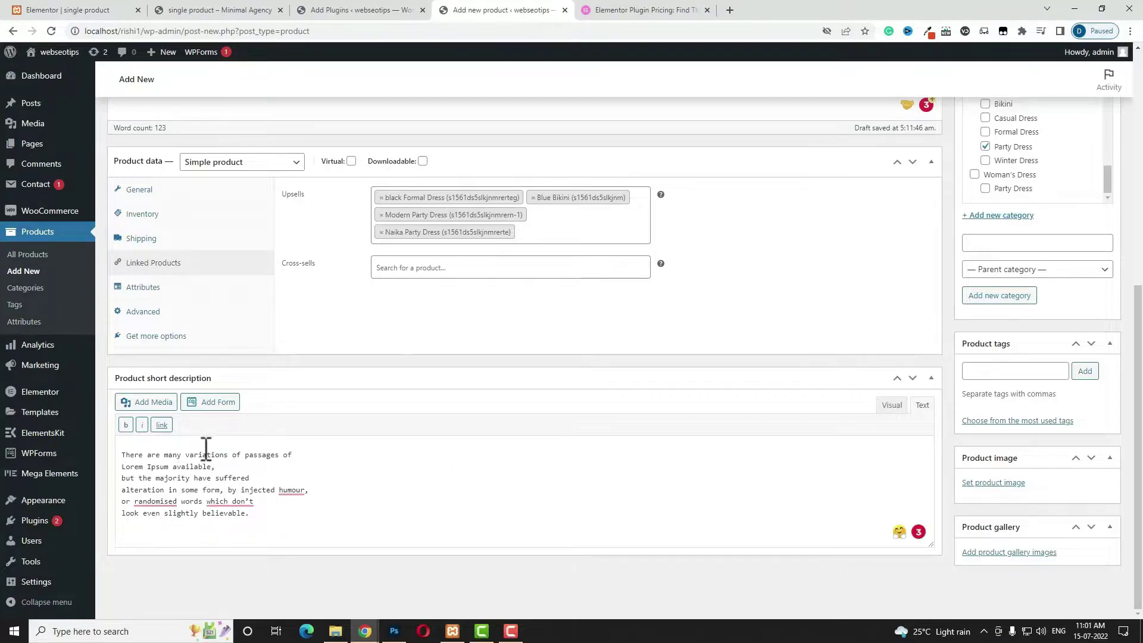
pyautogui.click(892, 405)
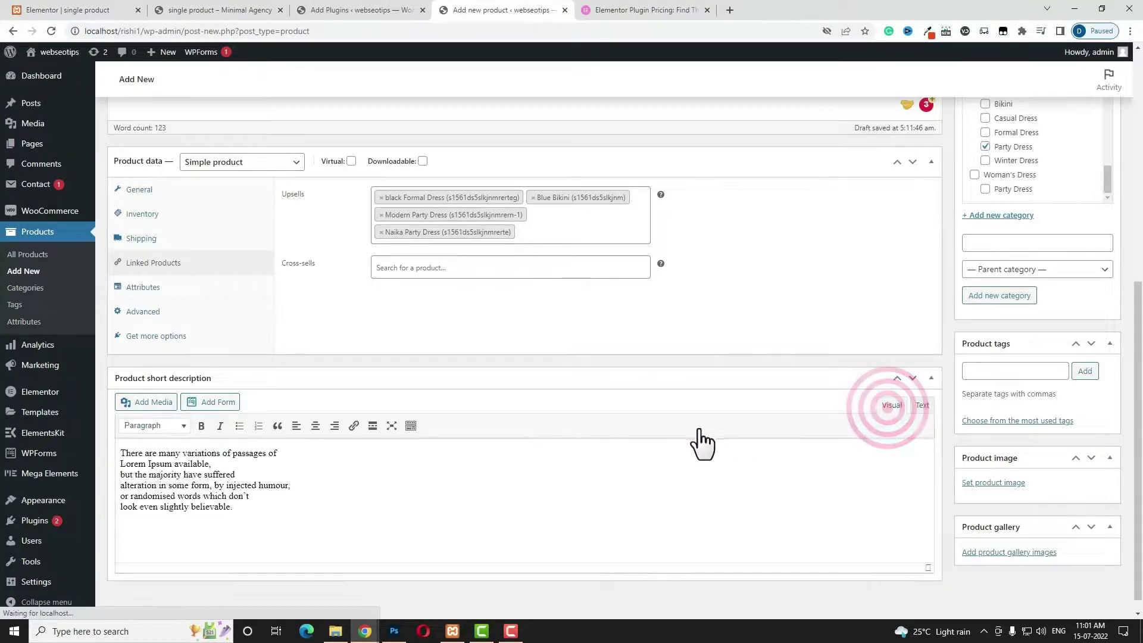
pyautogui.click(287, 554)
pyautogui.hotkey('ctrl', 'a')
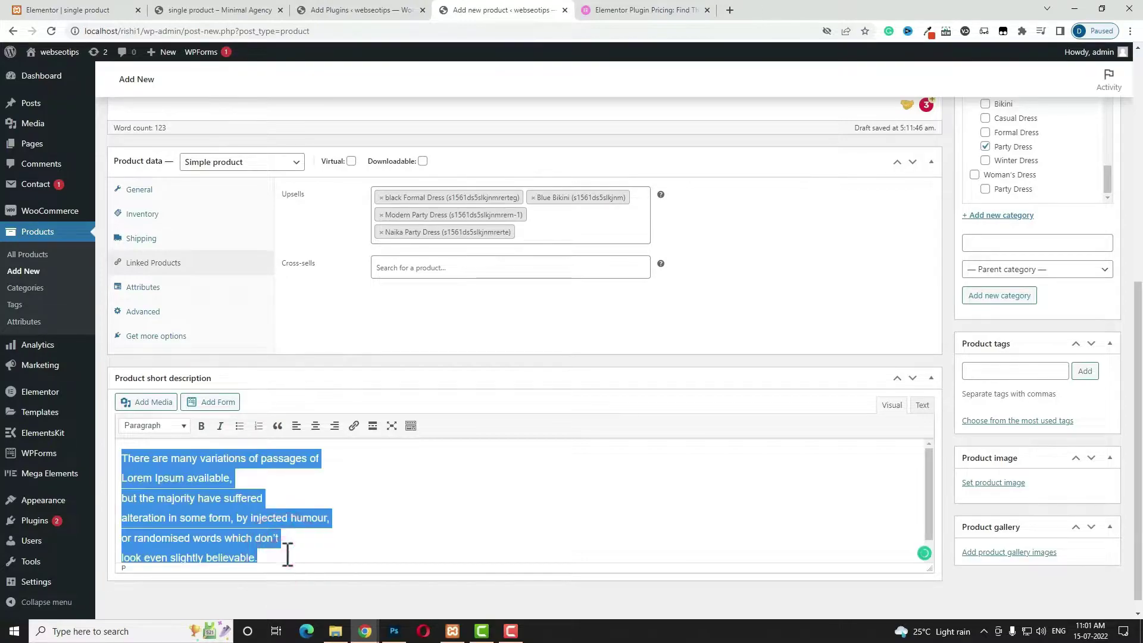
pyautogui.click(241, 428)
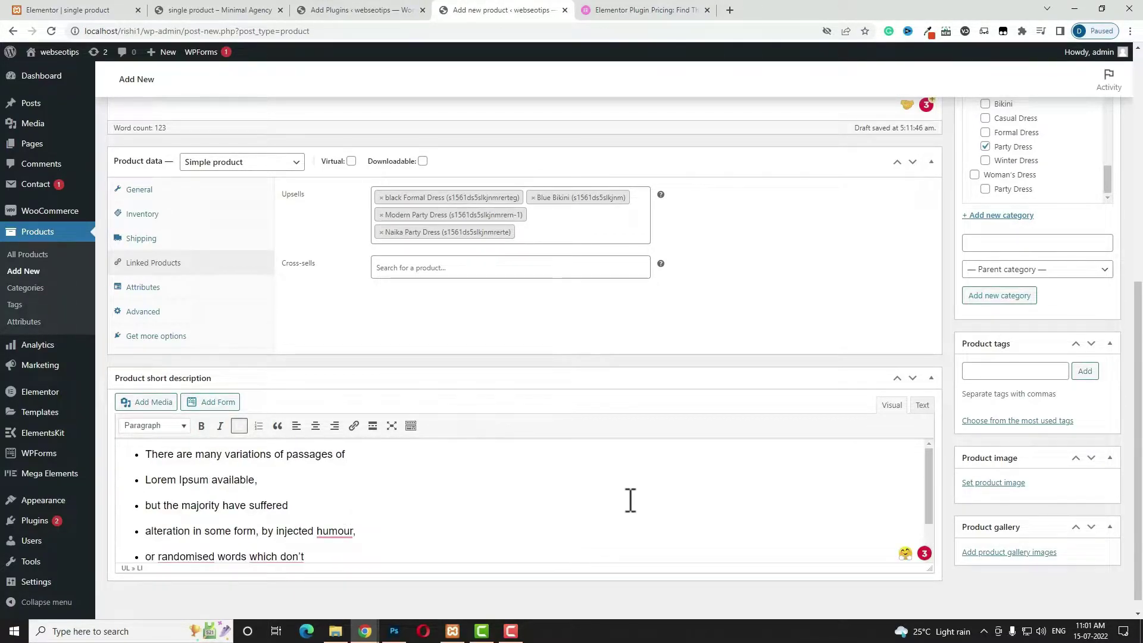
# - Tag the product 'dress' and set the woman in beige top and shorts as product image
pyautogui.click(984, 371)
pyautogui.write('dress')
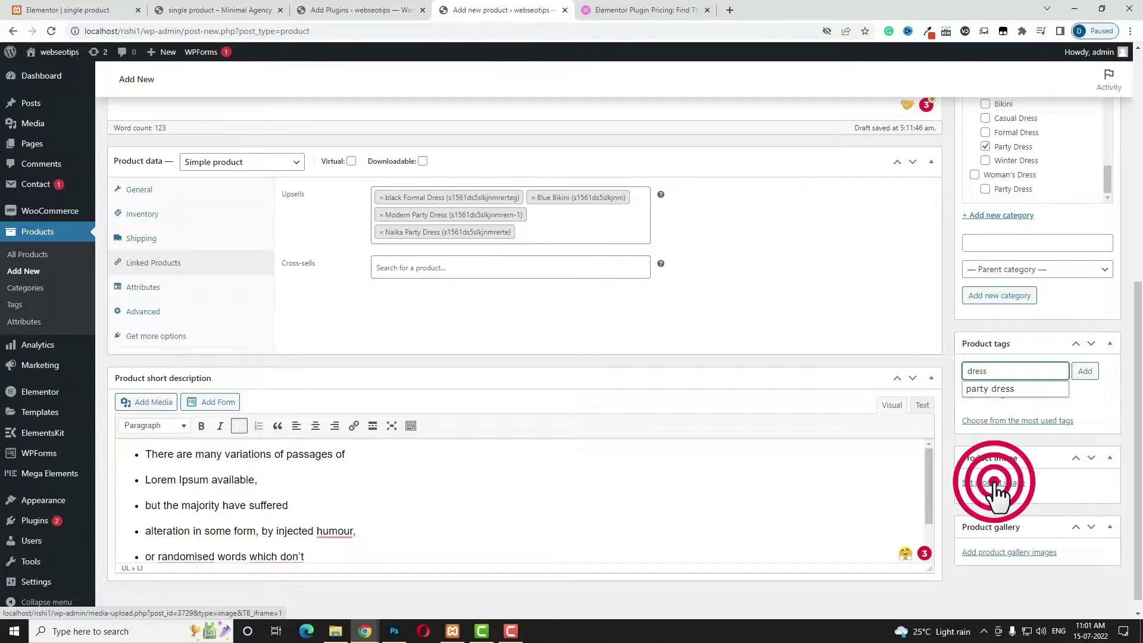
pyautogui.click(998, 484)
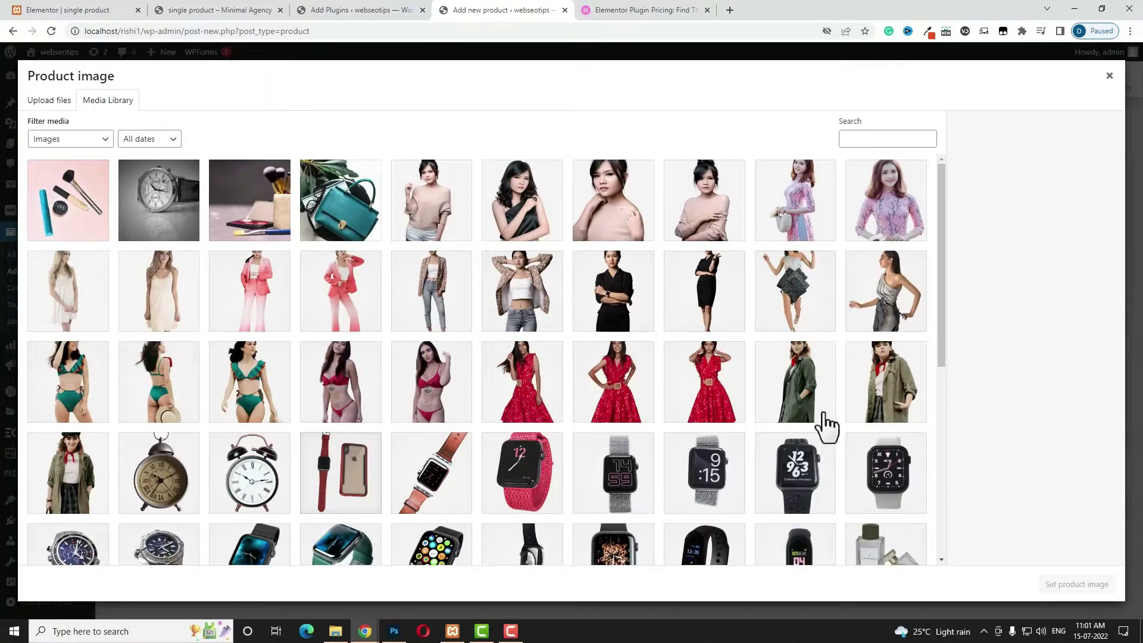
pyautogui.click(434, 209)
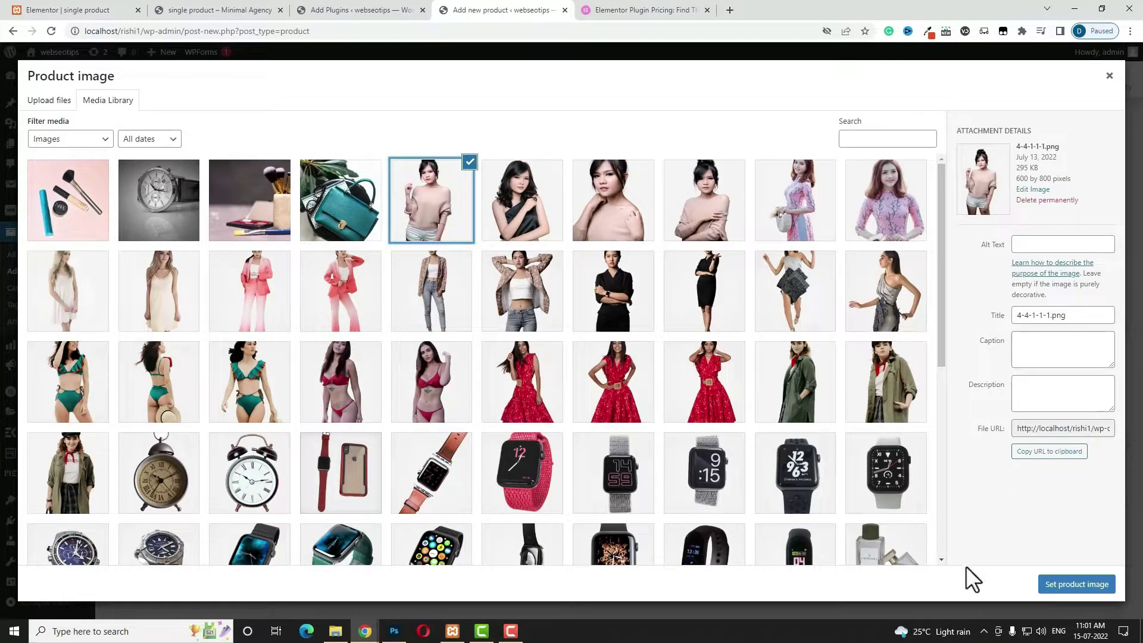
pyautogui.click(1060, 586)
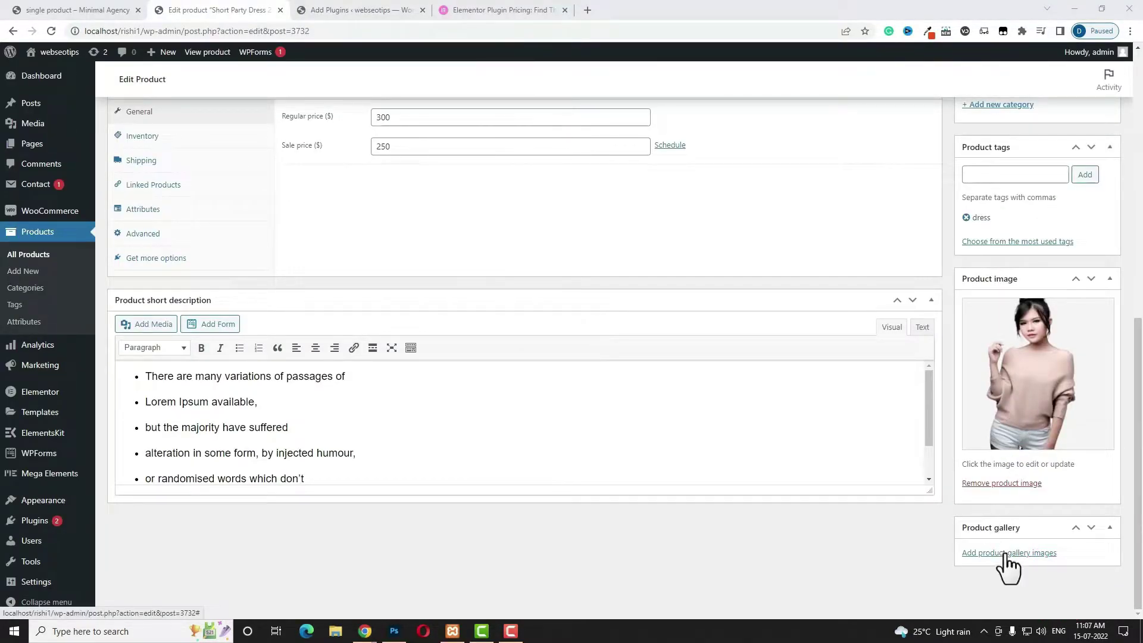
# - Add three gallery images (black top, beige top, hugged arms) and publish the product
pyautogui.click(1041, 554)
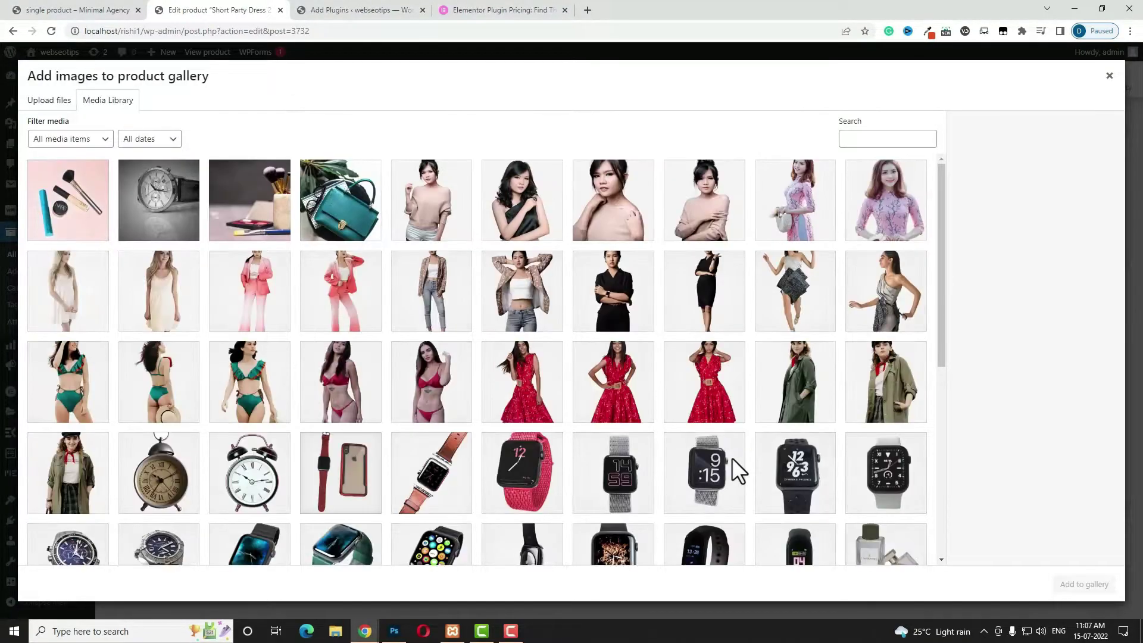
pyautogui.click(533, 222)
pyautogui.click(614, 211)
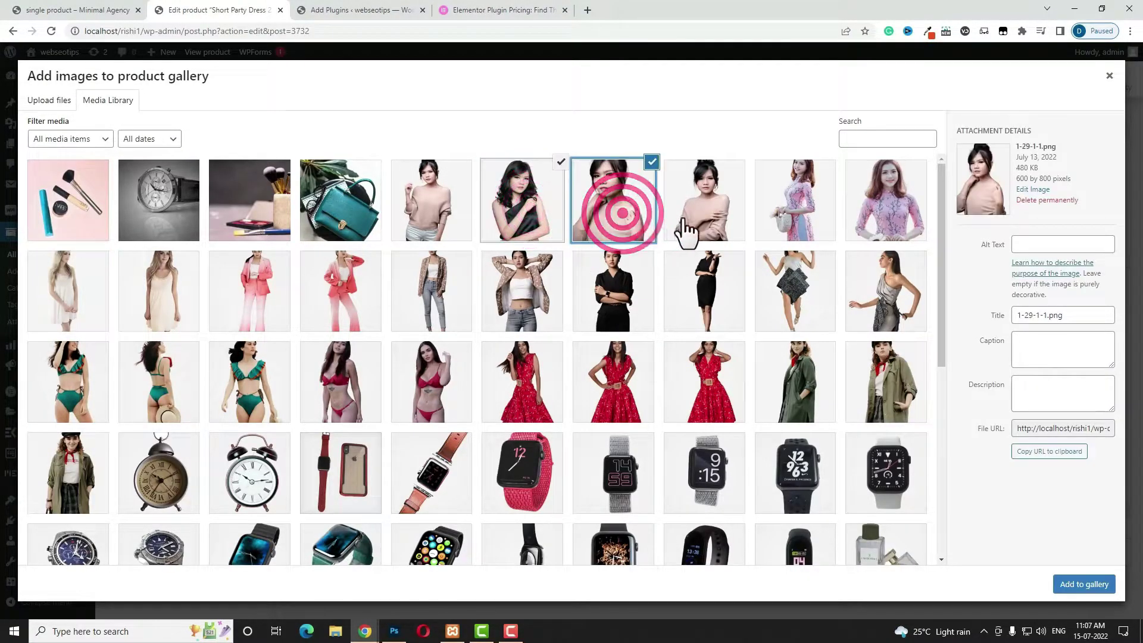
pyautogui.click(709, 220)
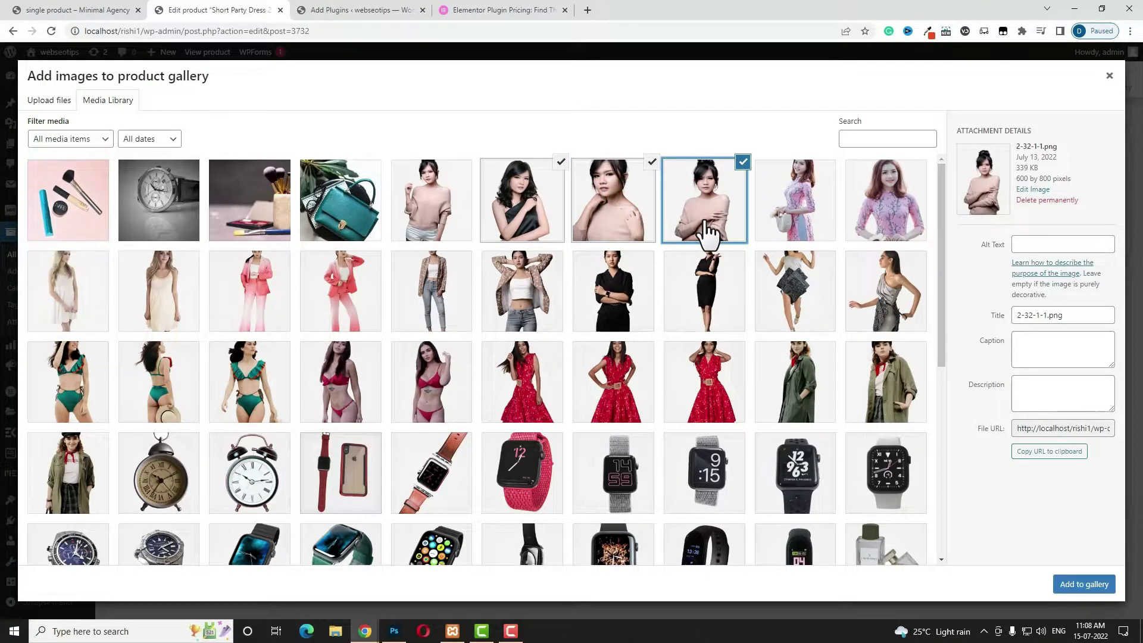
pyautogui.click(1082, 590)
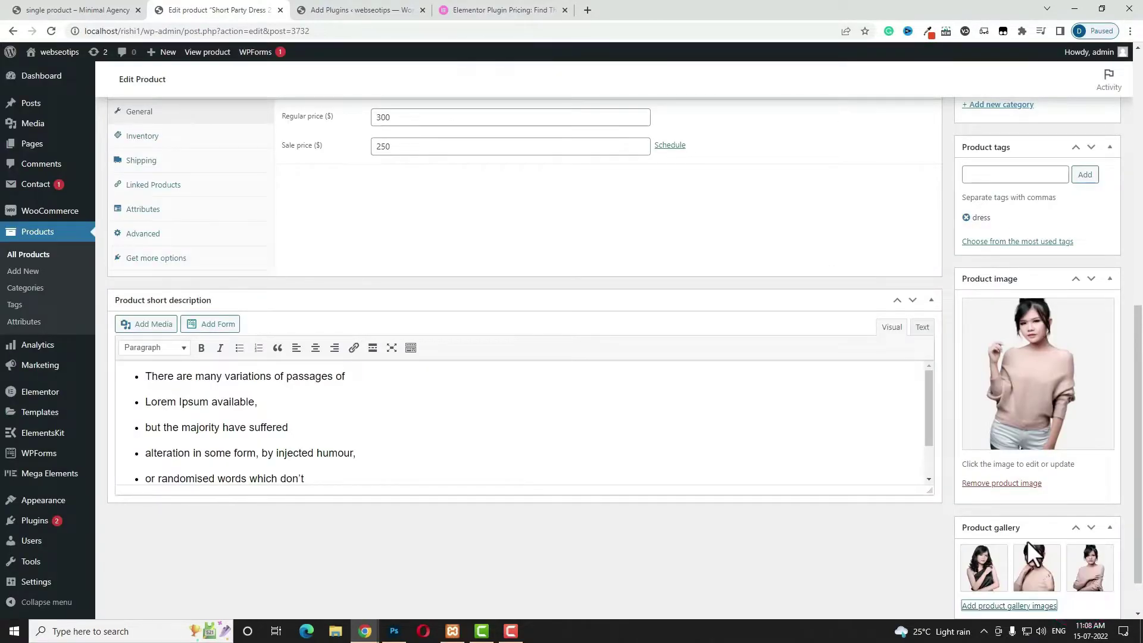
pyautogui.scroll(3, 1029, 545)
pyautogui.scroll(5, 1032, 554)
pyautogui.click(1098, 377)
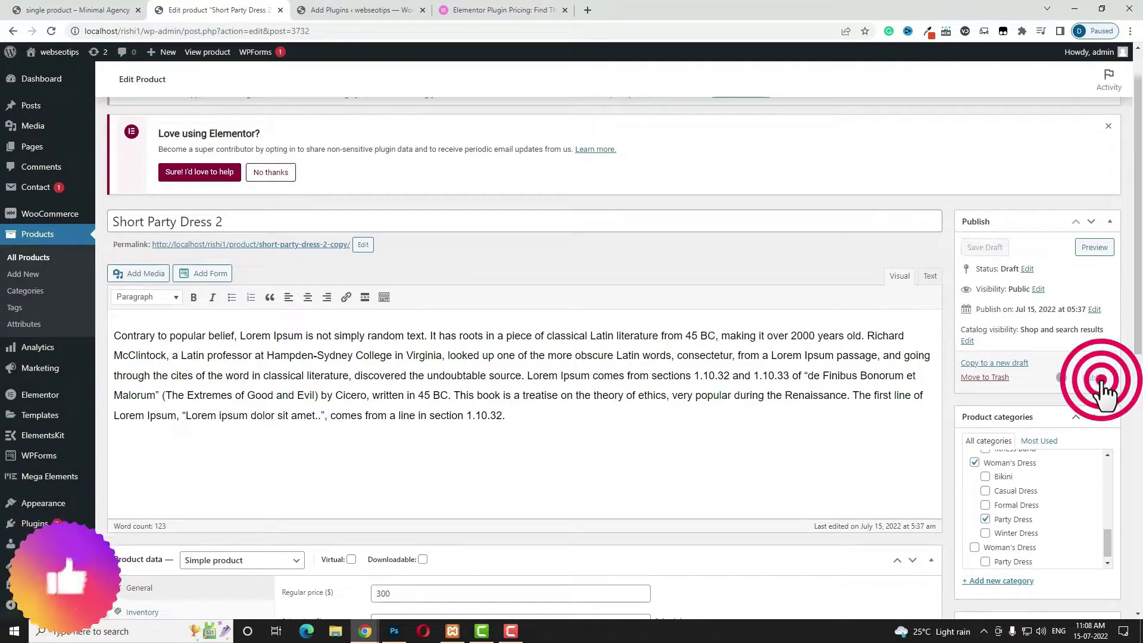
# - Create a new Single Product template from Templates > Theme Builder
pyautogui.scroll(-3, 945, 412)
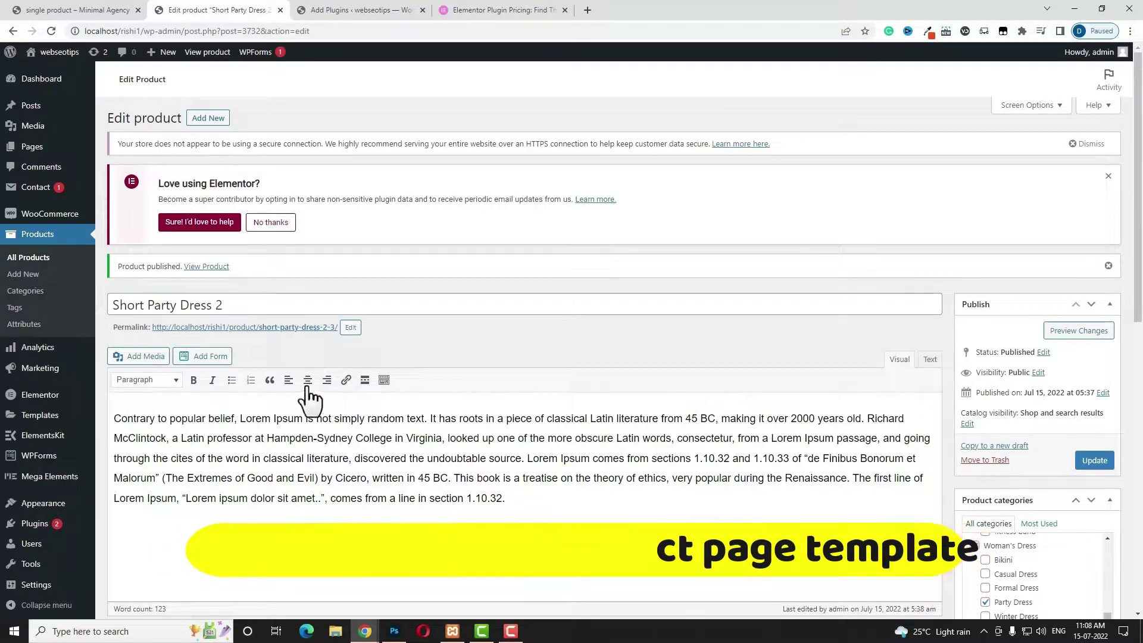
pyautogui.moveTo(51, 420)
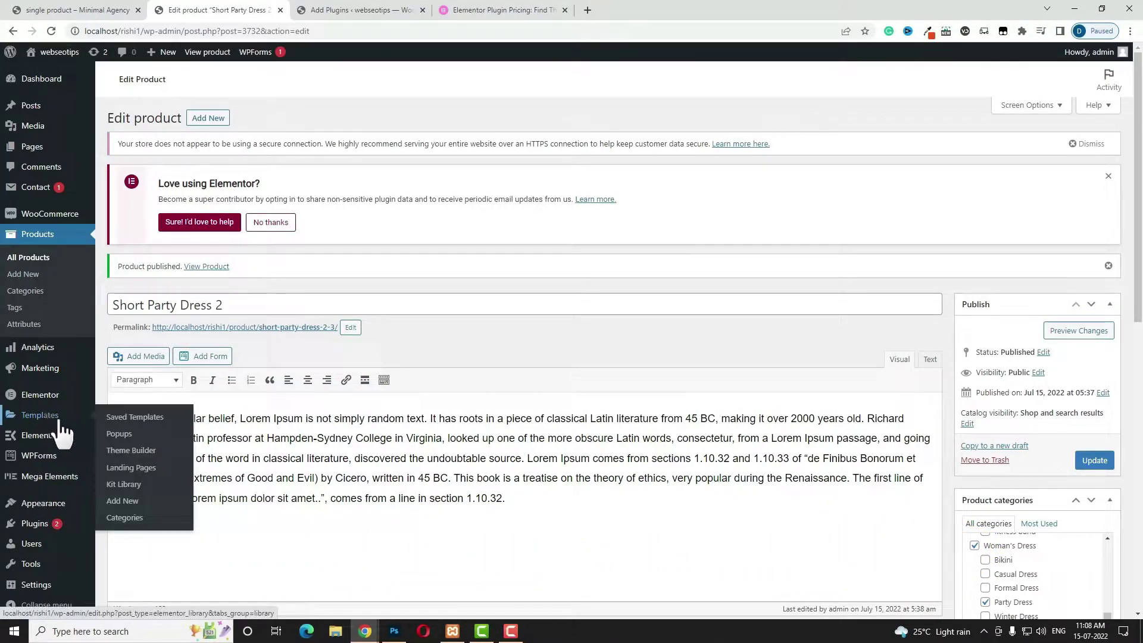
pyautogui.click(128, 452)
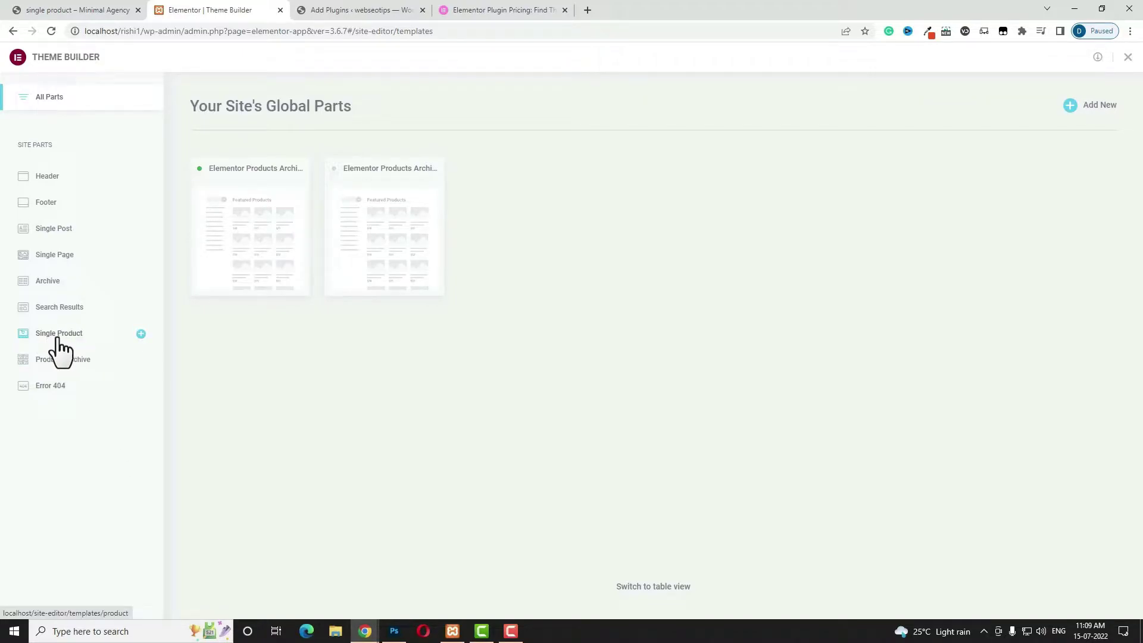
pyautogui.click(73, 348)
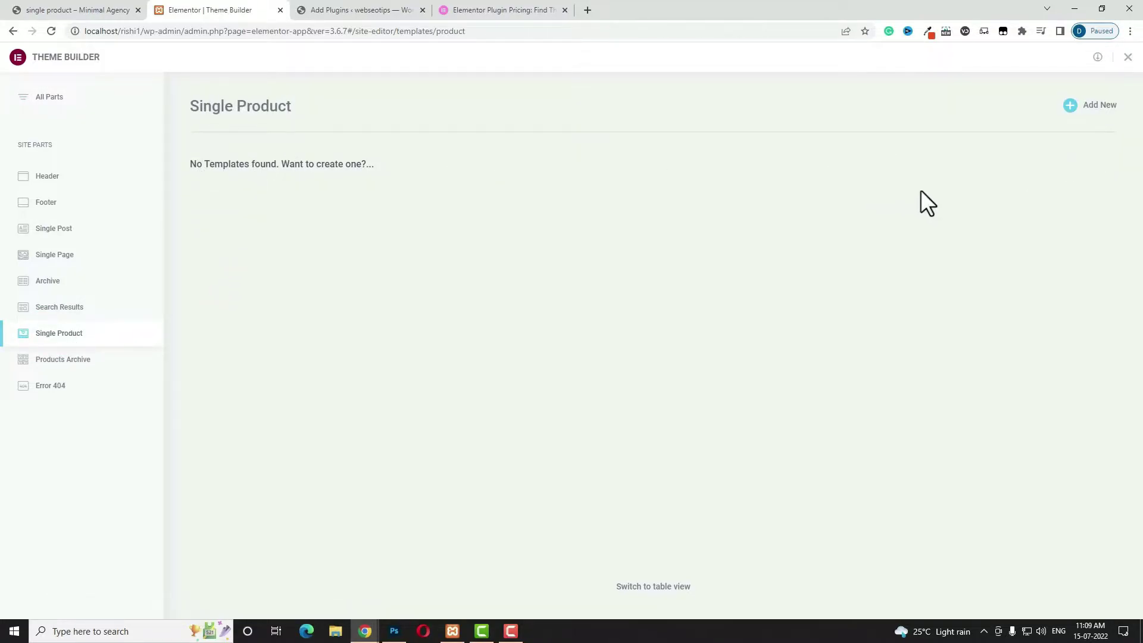
pyautogui.click(1069, 106)
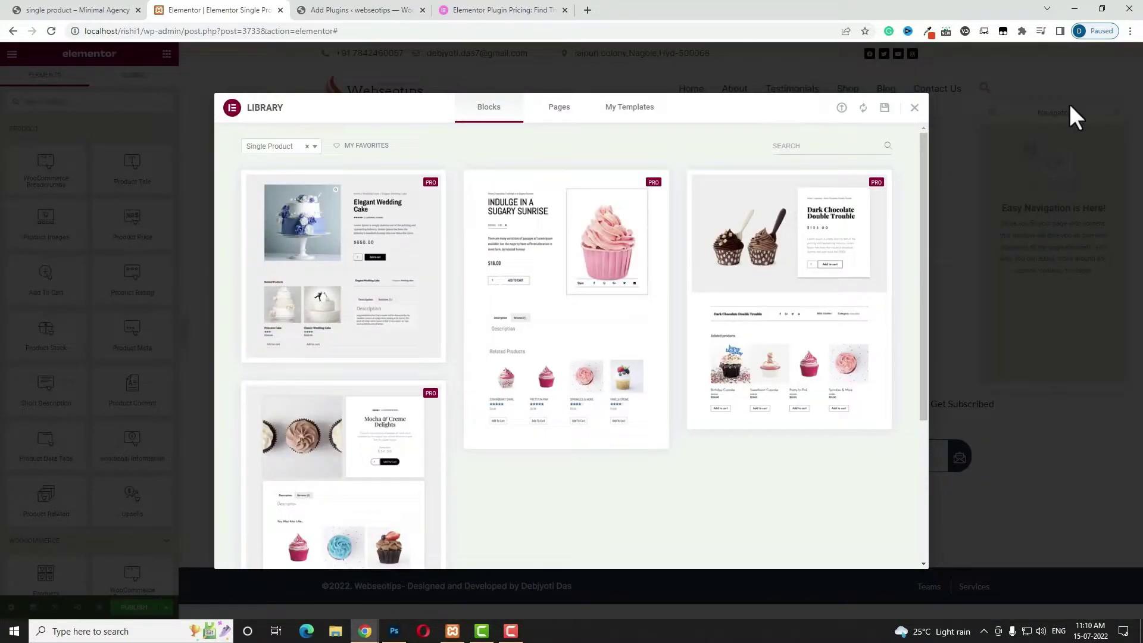
# - Close the block library and check the Short Party Dress preview tab
pyautogui.moveTo(493, 356)
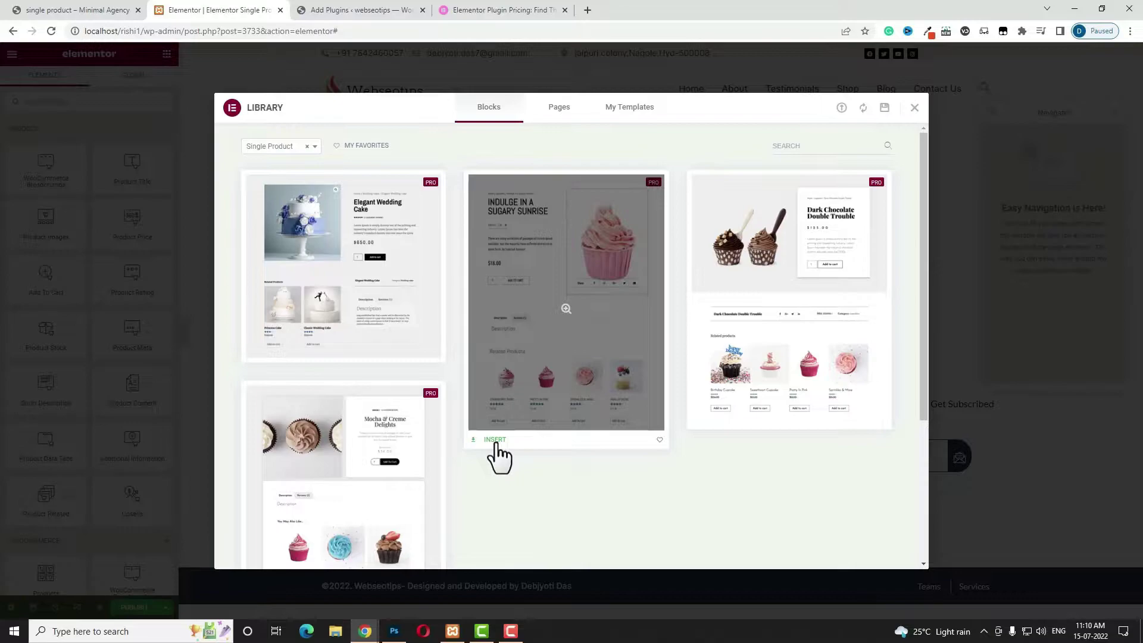
pyautogui.click(914, 108)
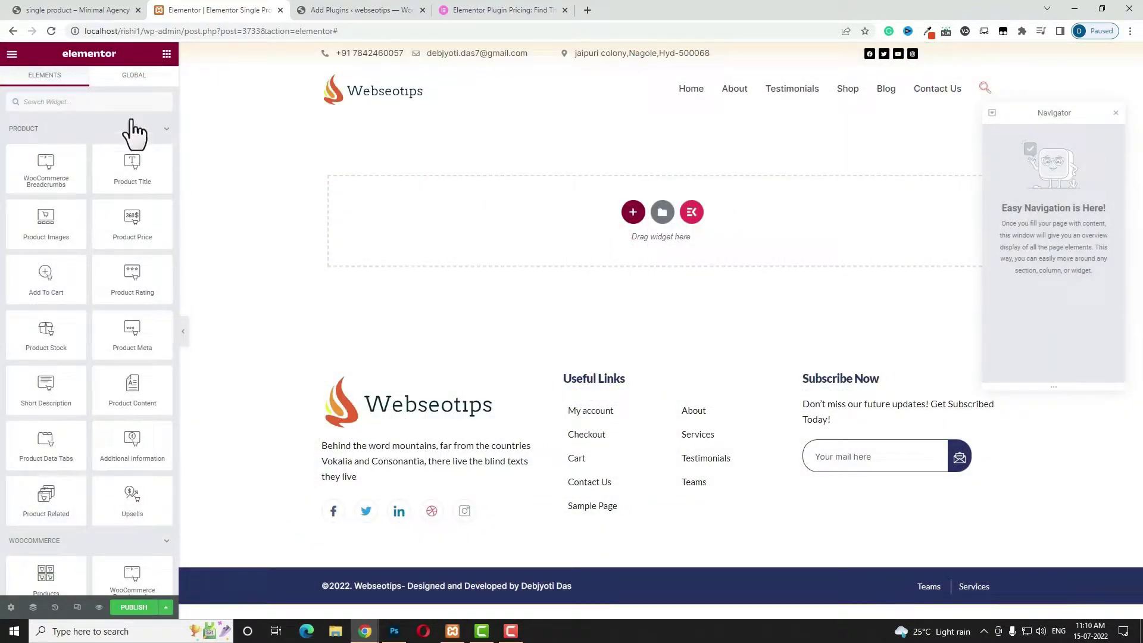
pyautogui.click(66, 10)
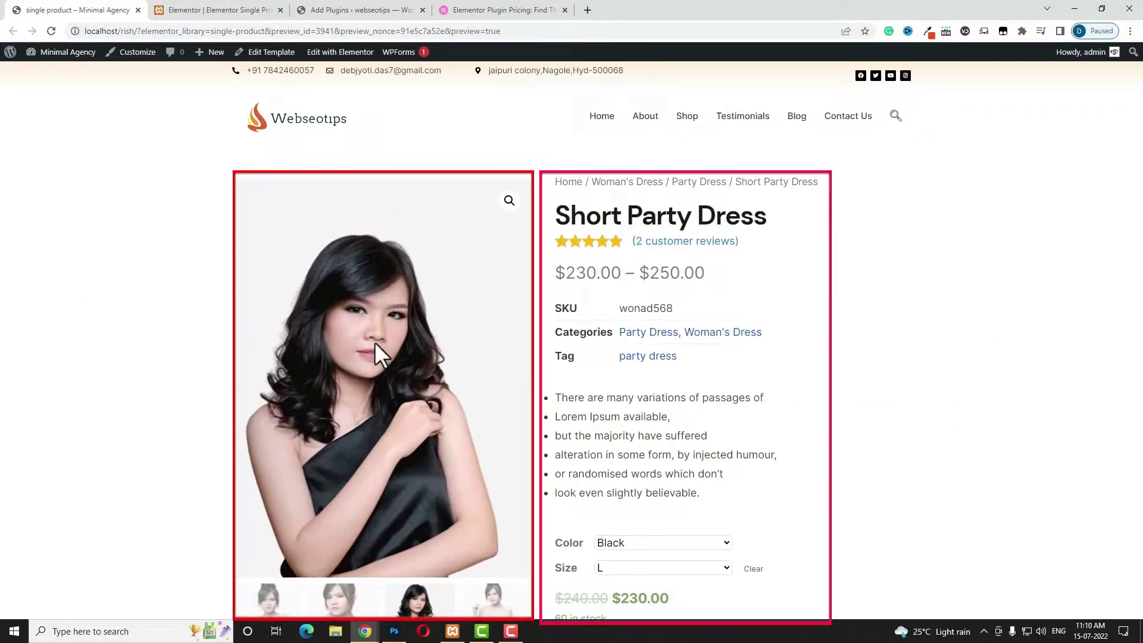
# - Back in the editor, add a two-column section with the first column at 45% width
pyautogui.click(230, 10)
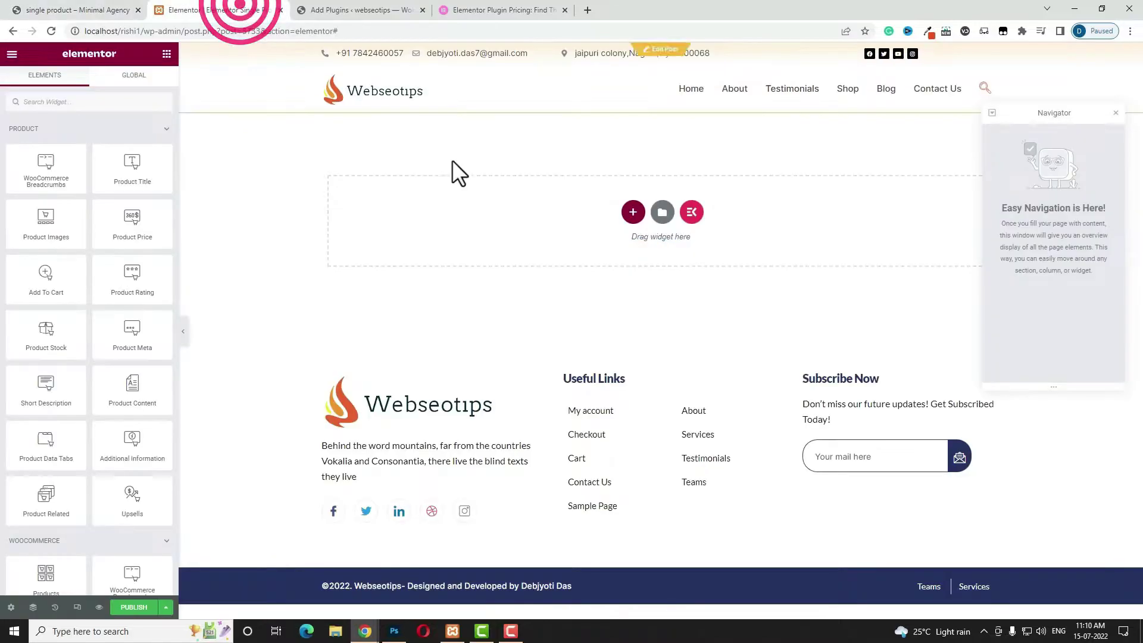
pyautogui.click(634, 212)
pyautogui.click(542, 244)
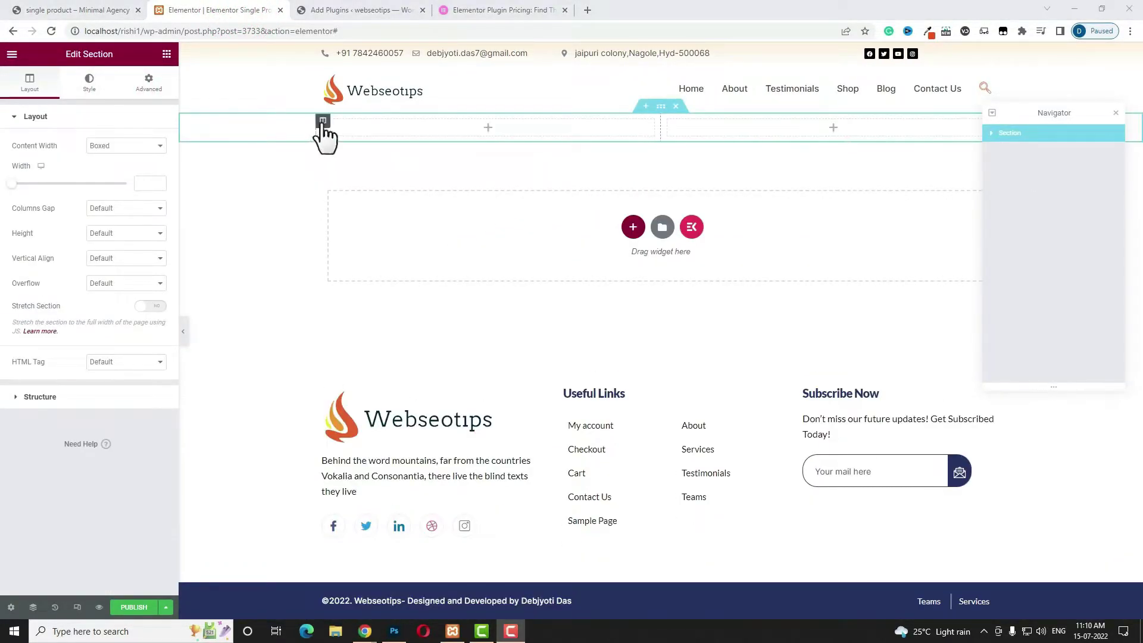
pyautogui.click(323, 121)
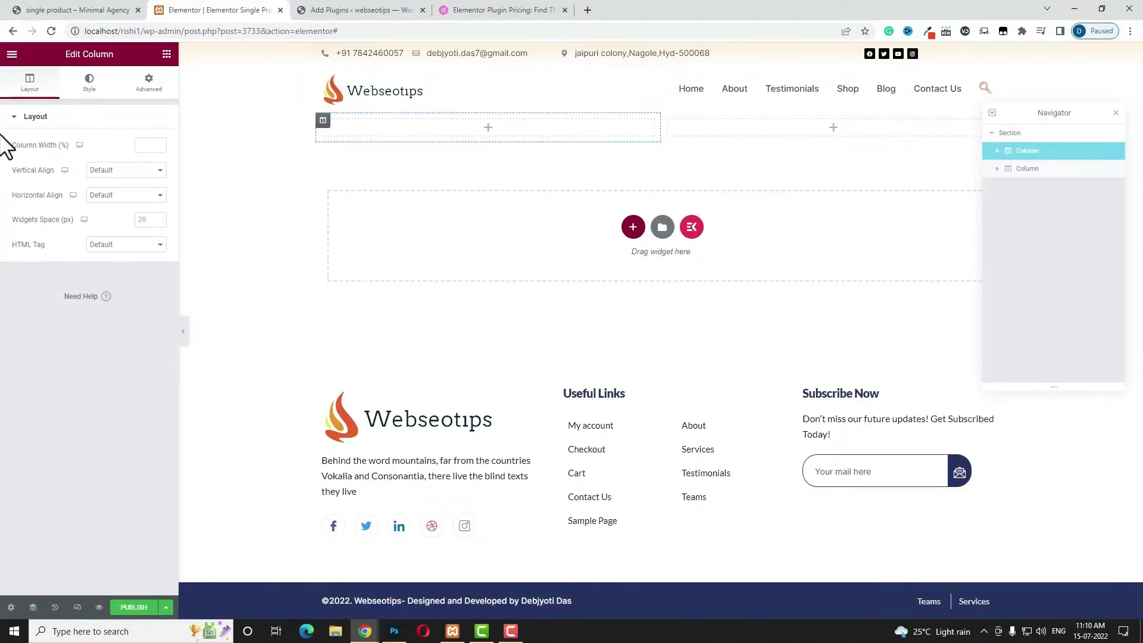
pyautogui.click(149, 147)
pyautogui.write('45')
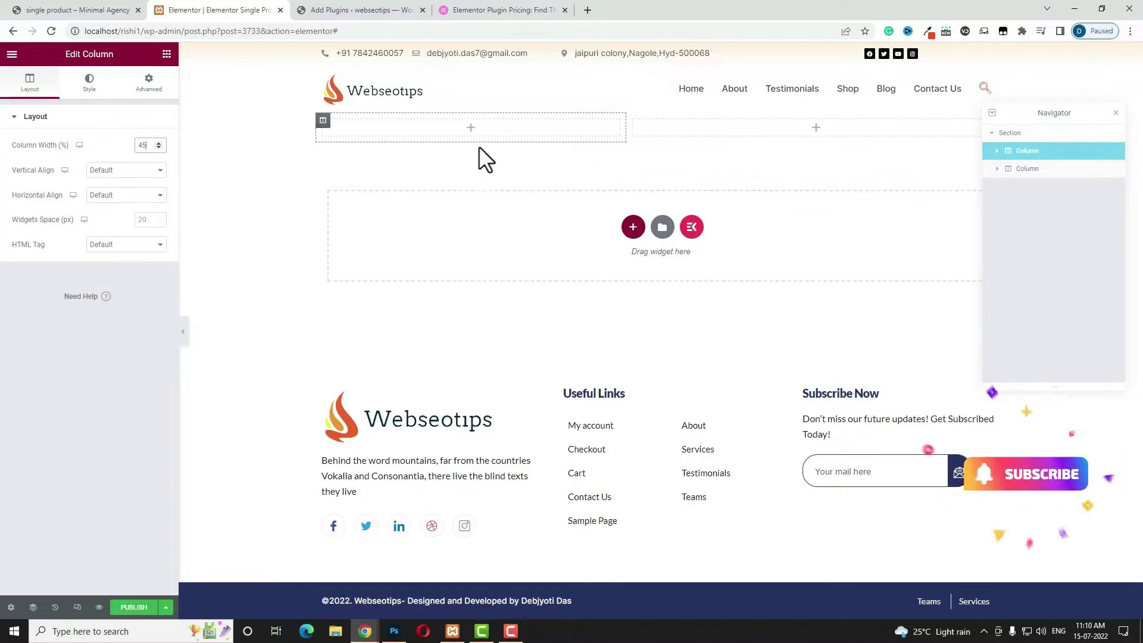
pyautogui.click(472, 131)
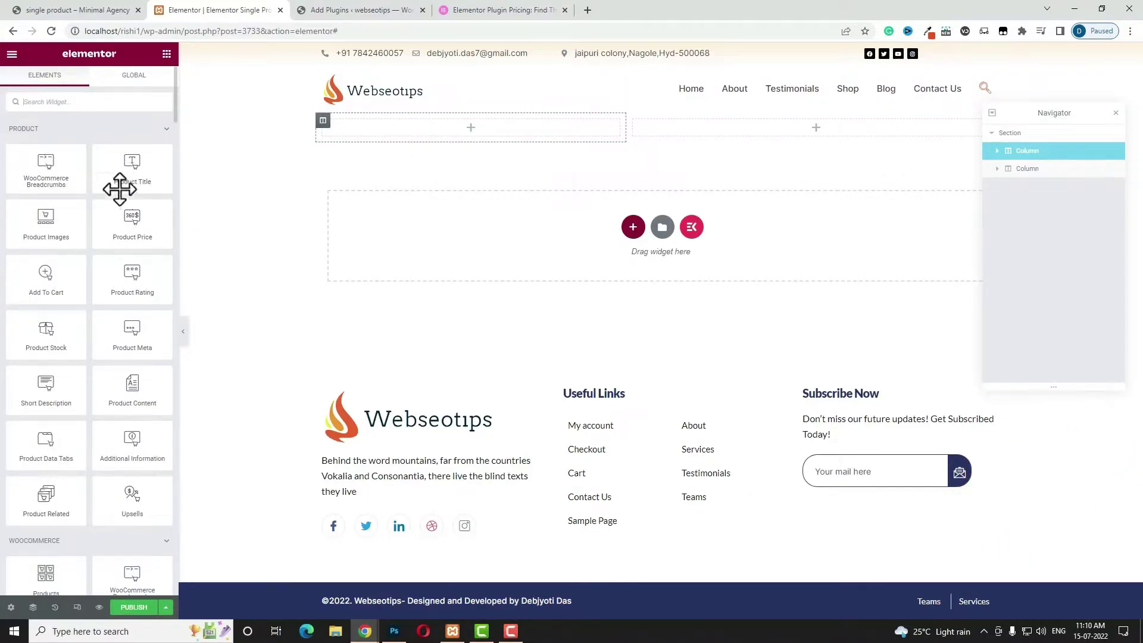
# - Place the Product Images gallery in the first column, showing the fourth picture as main image
pyautogui.moveTo(45, 229); pyautogui.dragTo(393, 140)
pyautogui.scroll(-1, 464, 512)
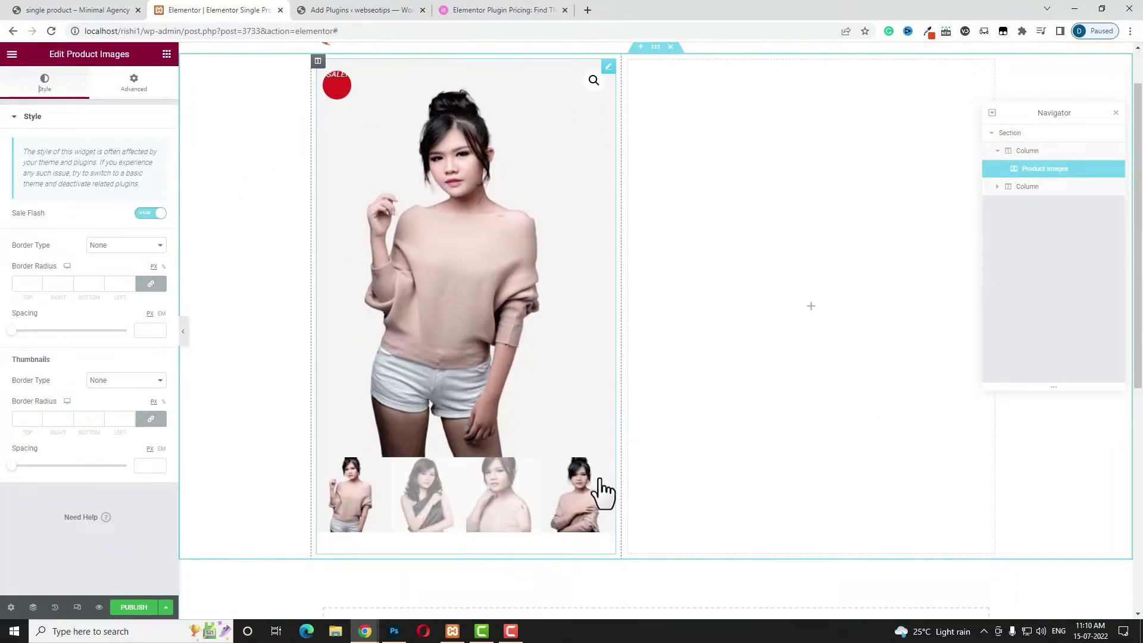
pyautogui.click(577, 518)
pyautogui.click(811, 322)
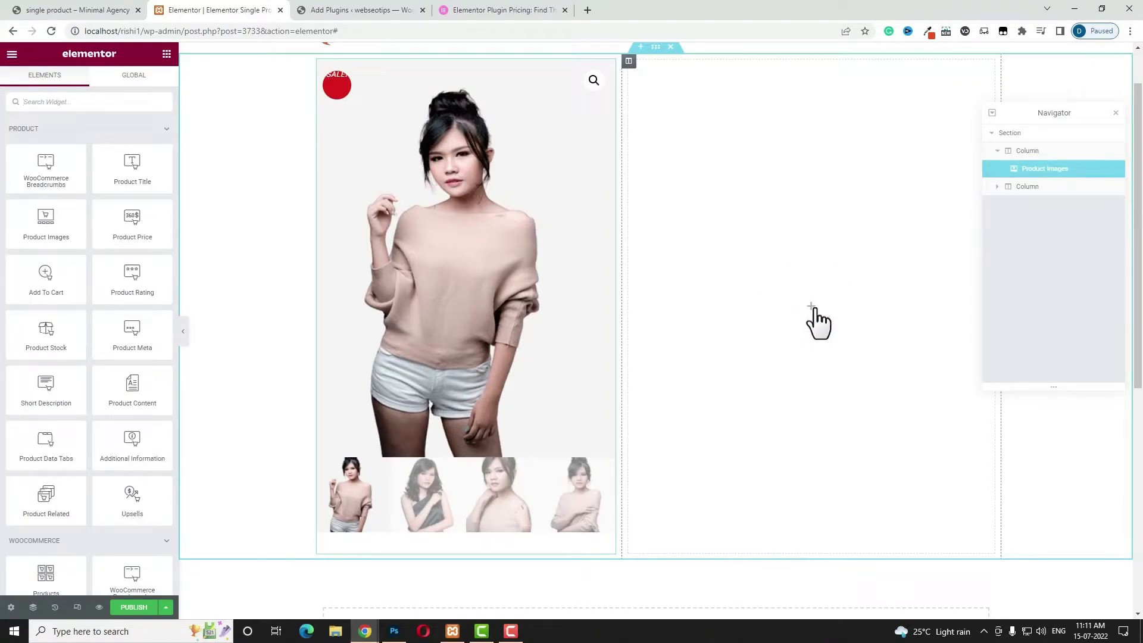
# - Add breadcrumbs, product rating, product title and product price to the right column
pyautogui.moveTo(48, 173); pyautogui.dragTo(788, 271)
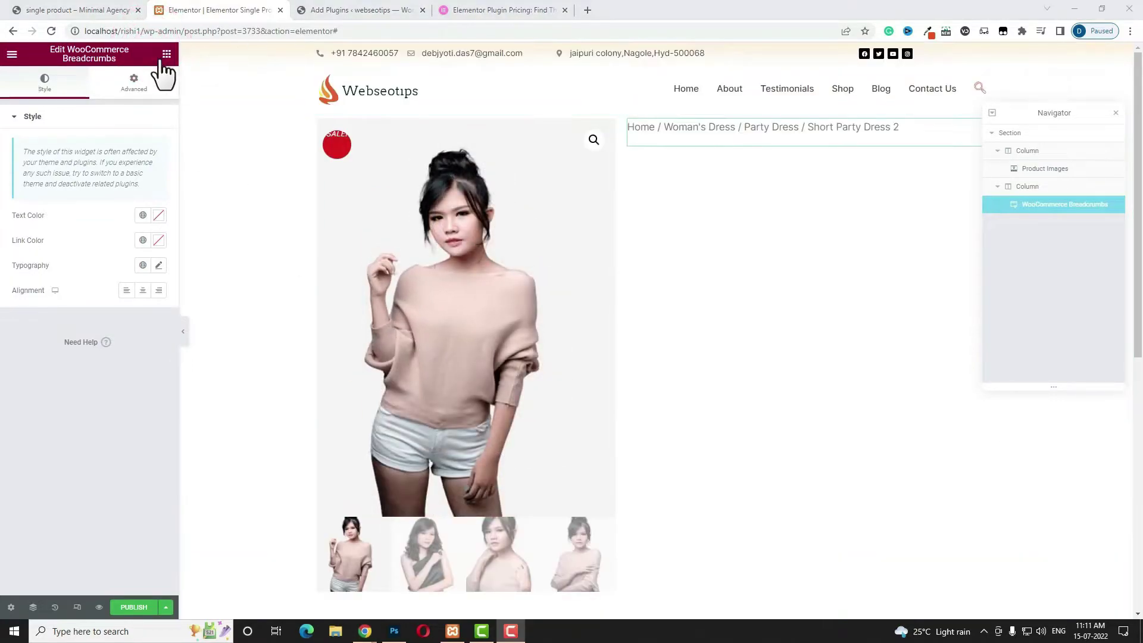
pyautogui.click(167, 54)
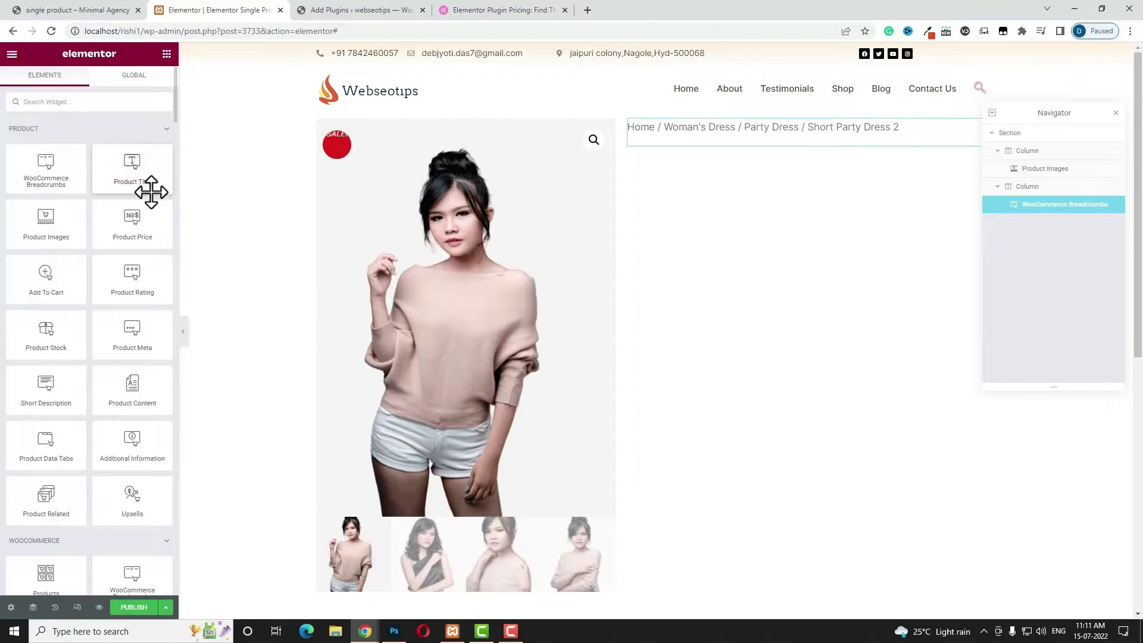
pyautogui.moveTo(134, 284); pyautogui.dragTo(662, 145)
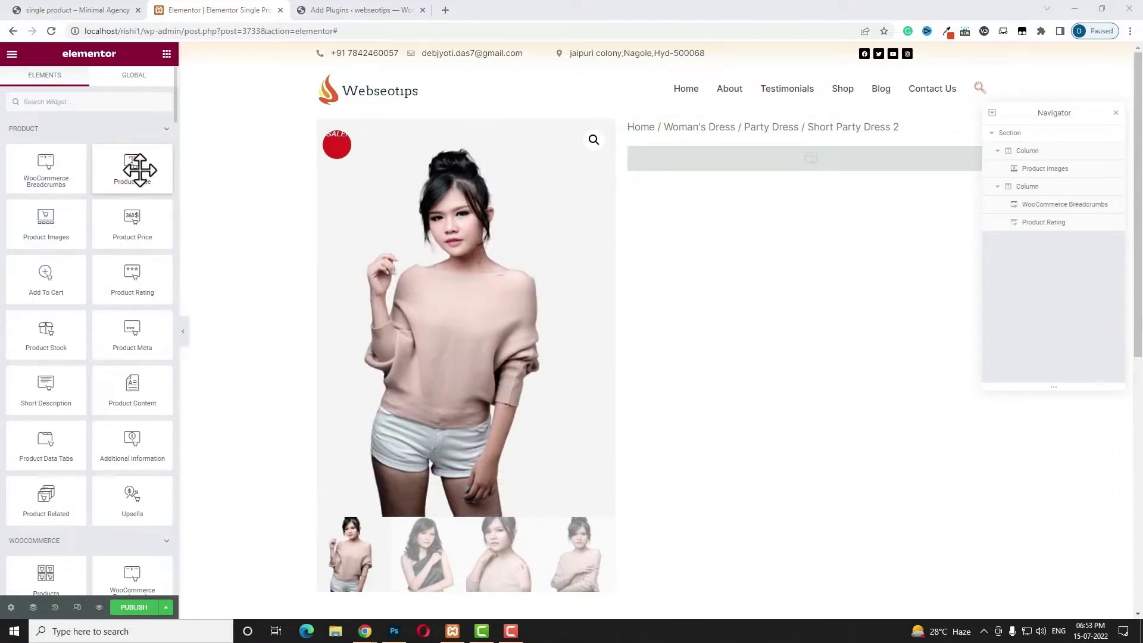
pyautogui.moveTo(134, 169); pyautogui.dragTo(701, 172)
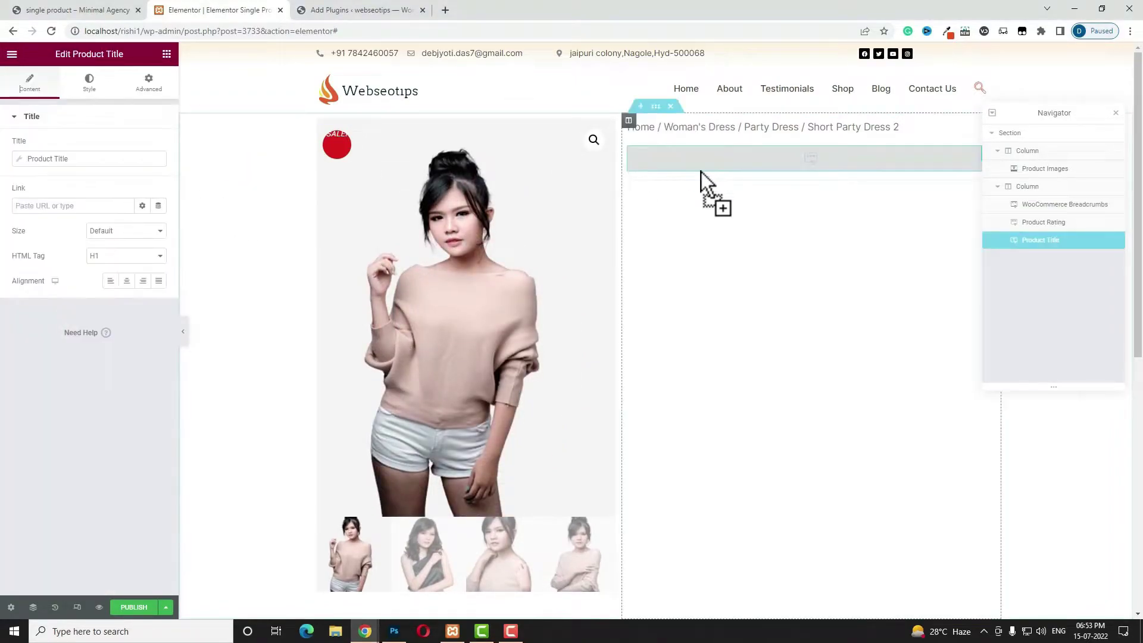
pyautogui.click(167, 55)
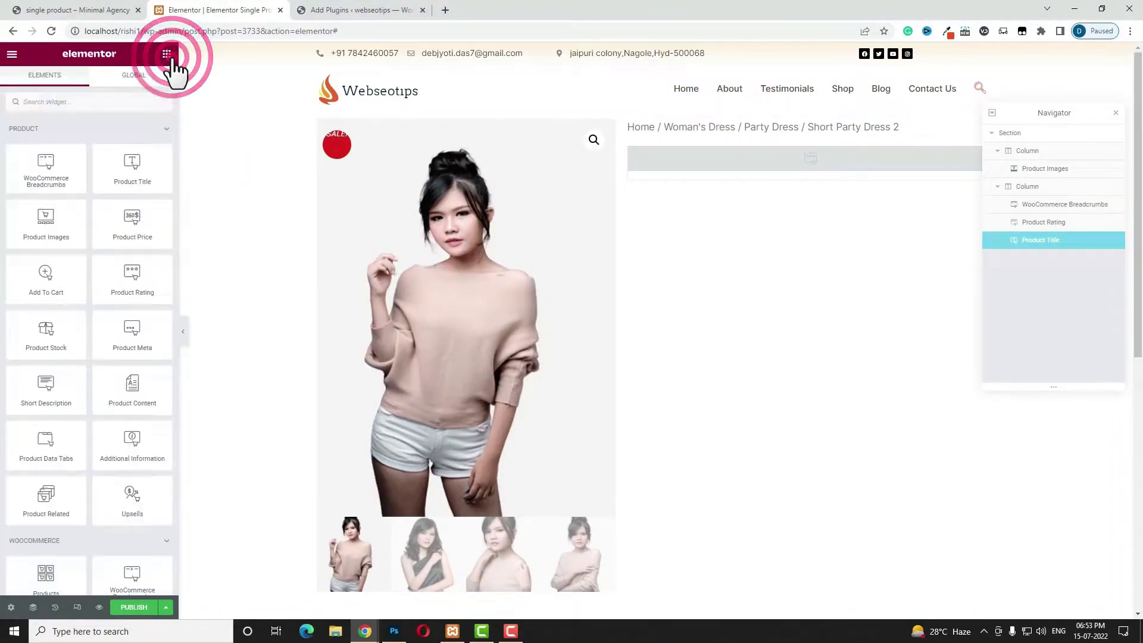
pyautogui.moveTo(140, 230); pyautogui.dragTo(742, 195)
# - Add Product Meta, Short Description and Add To Cart below the price
pyautogui.click(167, 55)
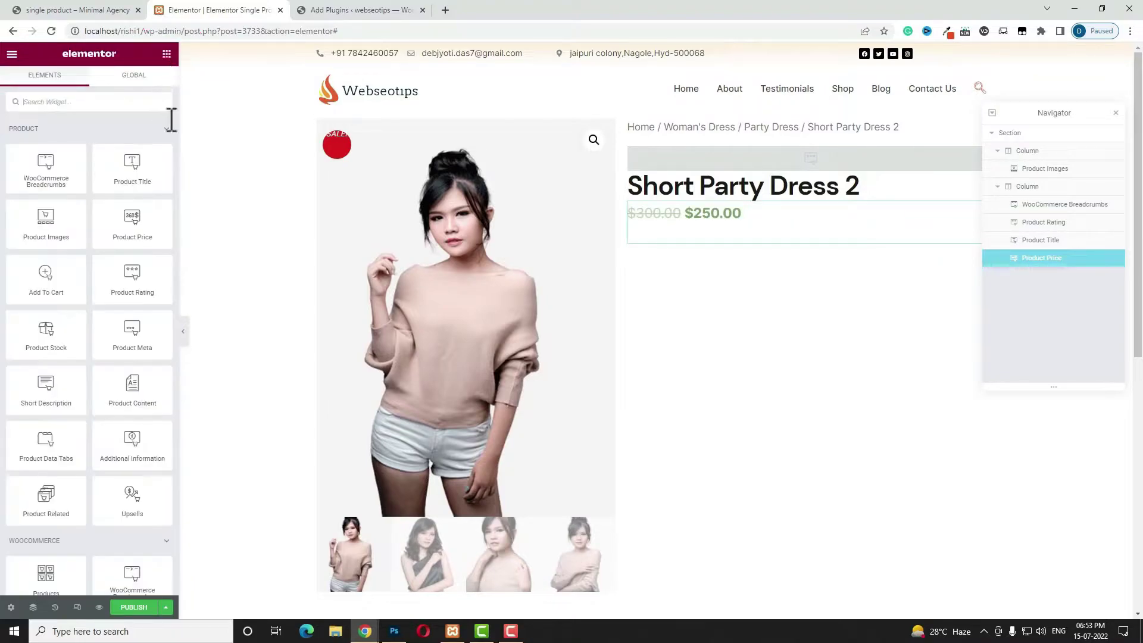
pyautogui.moveTo(132, 327); pyautogui.dragTo(673, 238)
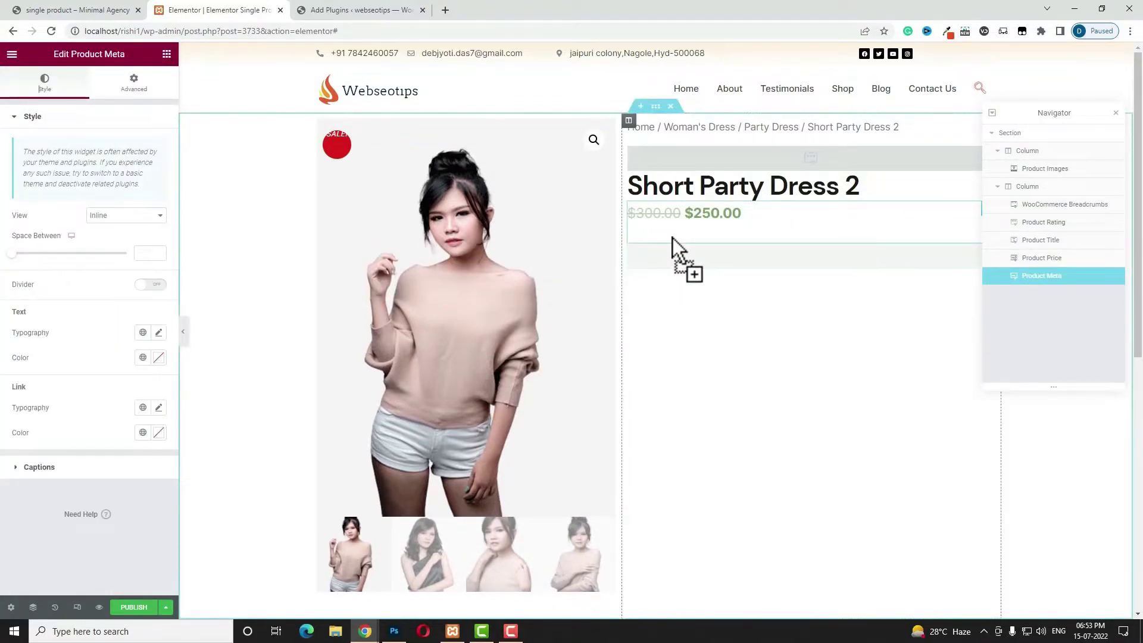
pyautogui.click(167, 54)
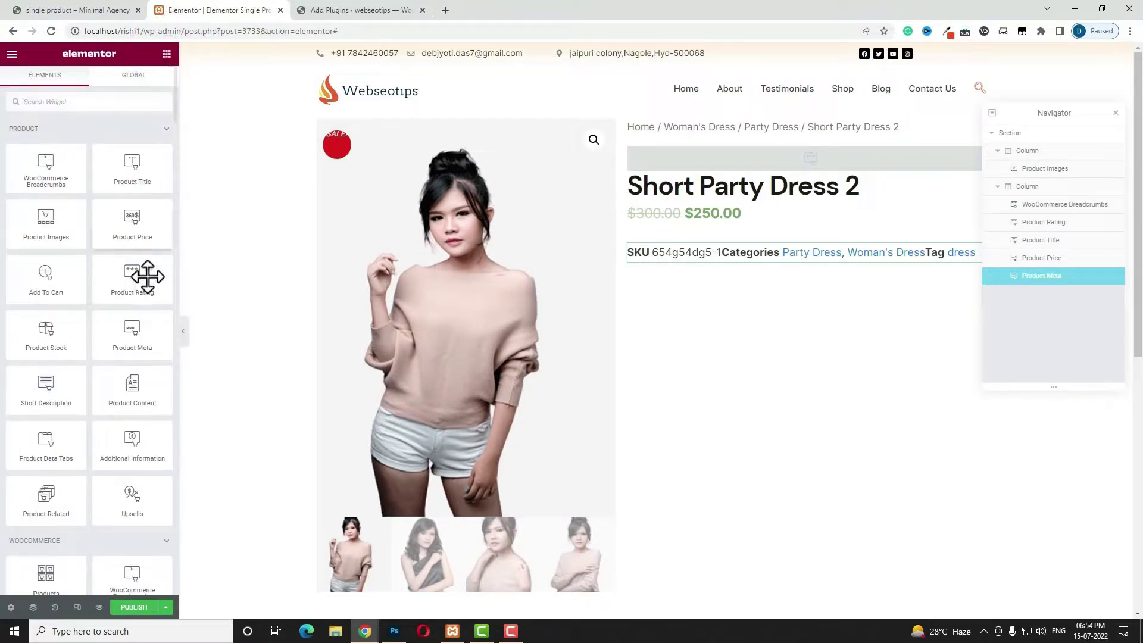
pyautogui.moveTo(47, 394); pyautogui.dragTo(692, 285)
pyautogui.click(167, 58)
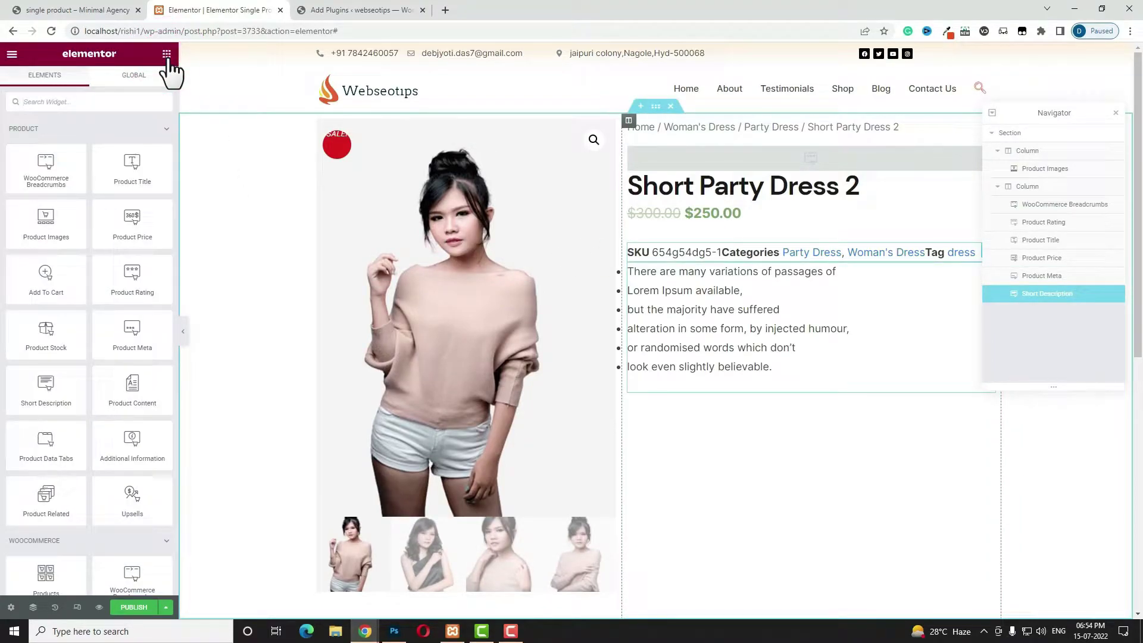
pyautogui.moveTo(59, 275); pyautogui.dragTo(697, 394)
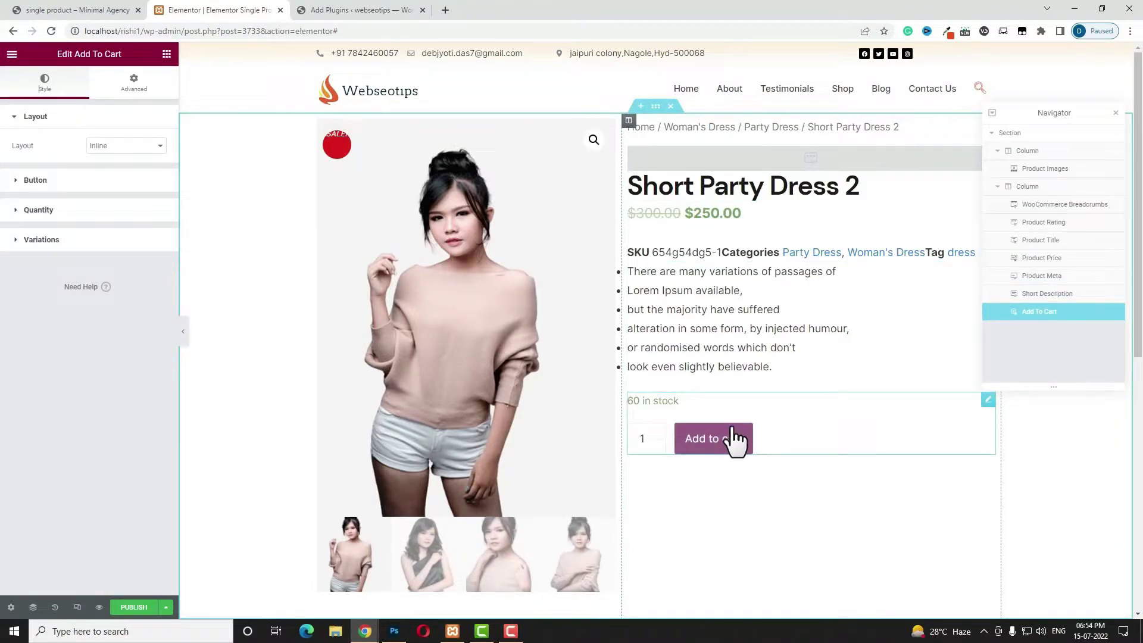
# - Add a one-column section below the product with a 50 margin
pyautogui.scroll(-7, 753, 396)
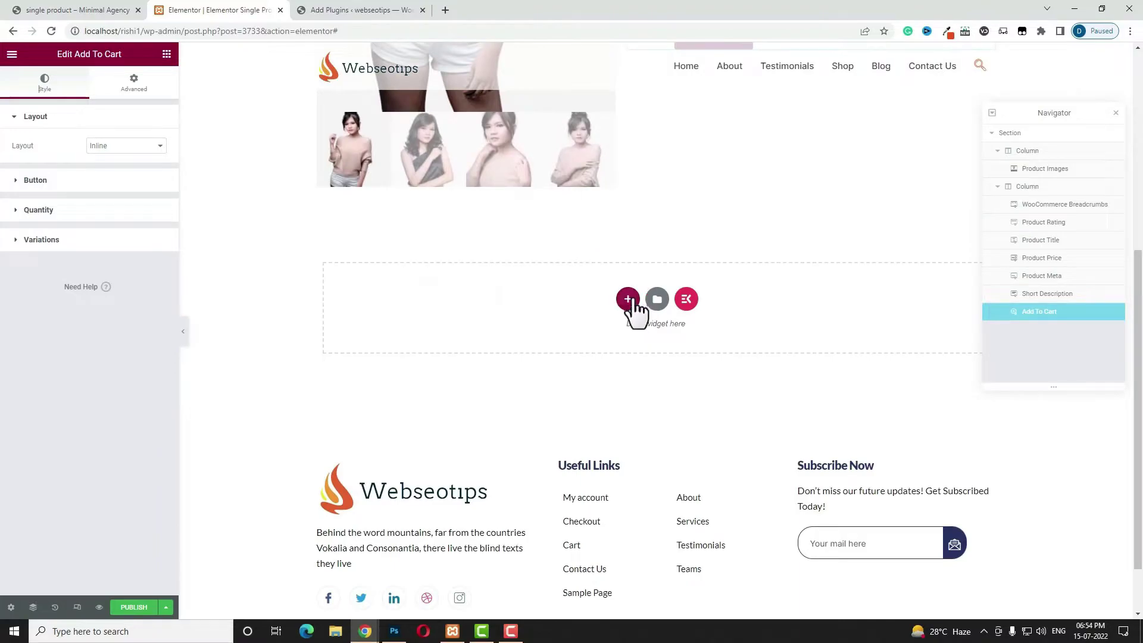
pyautogui.click(628, 299)
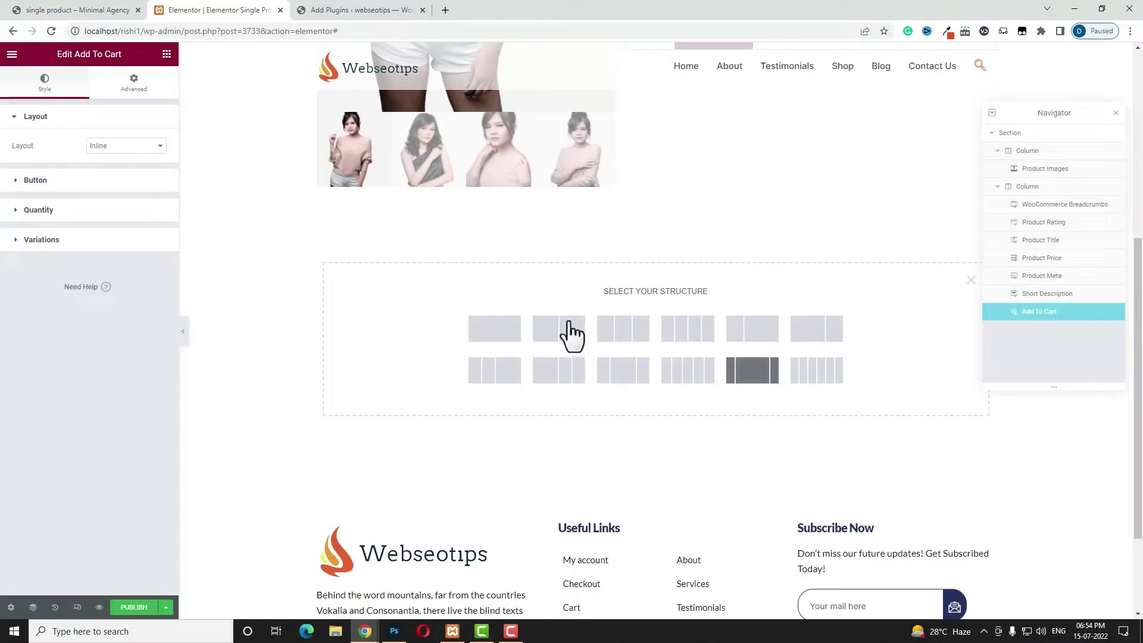
pyautogui.hotkey('ctrl', 'shift', 'Tab')
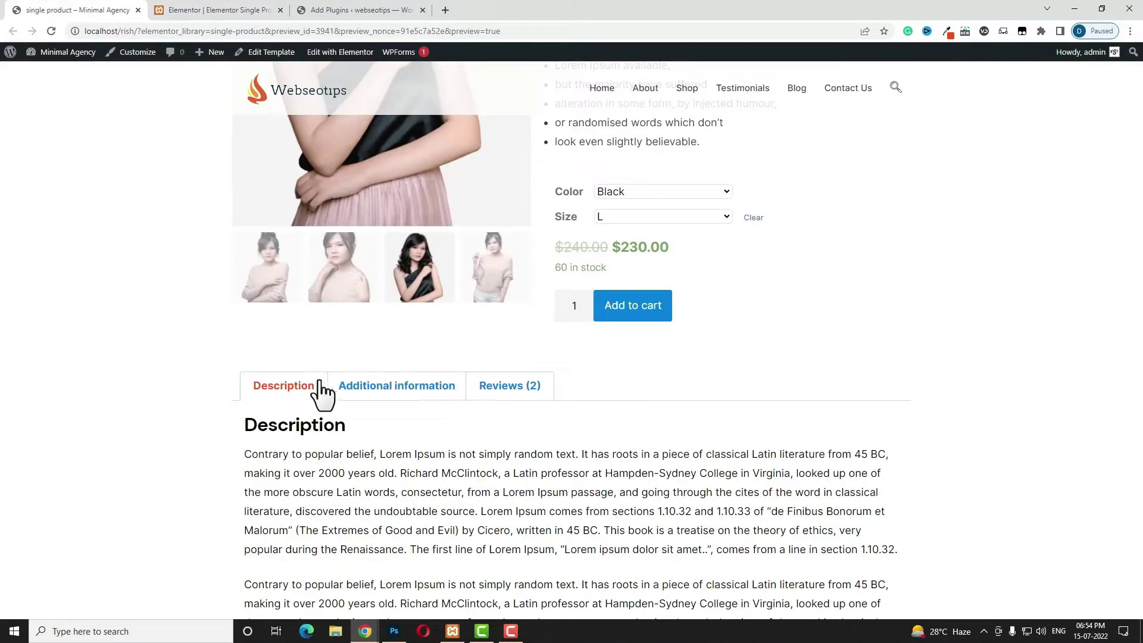
pyautogui.hotkey('ctrl', 'Tab')
pyautogui.click(497, 327)
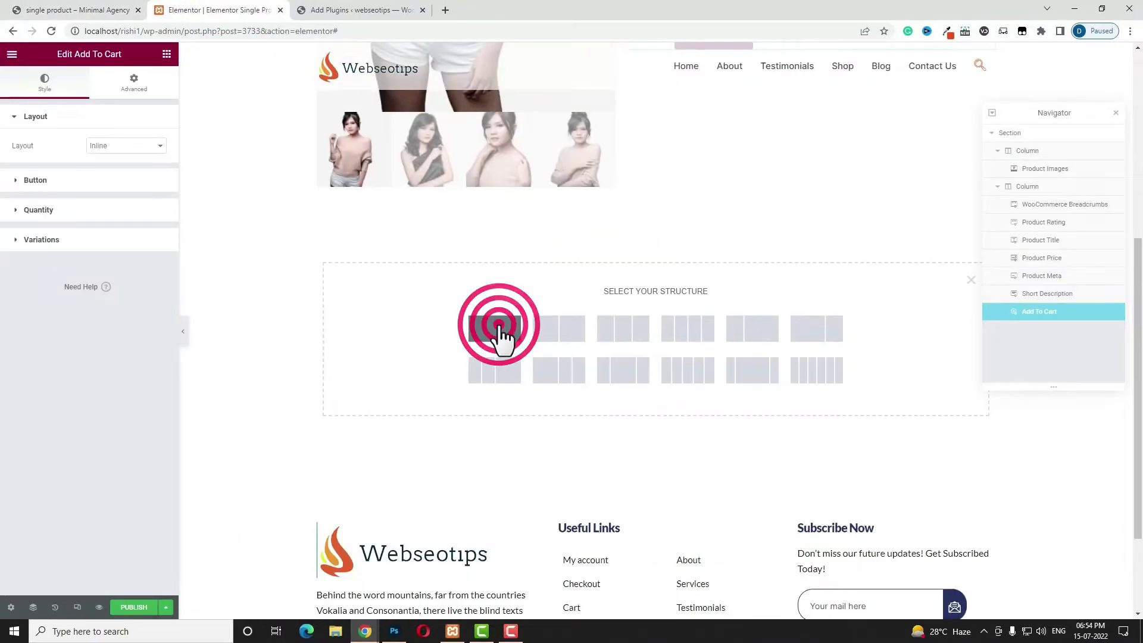
pyautogui.click(653, 217)
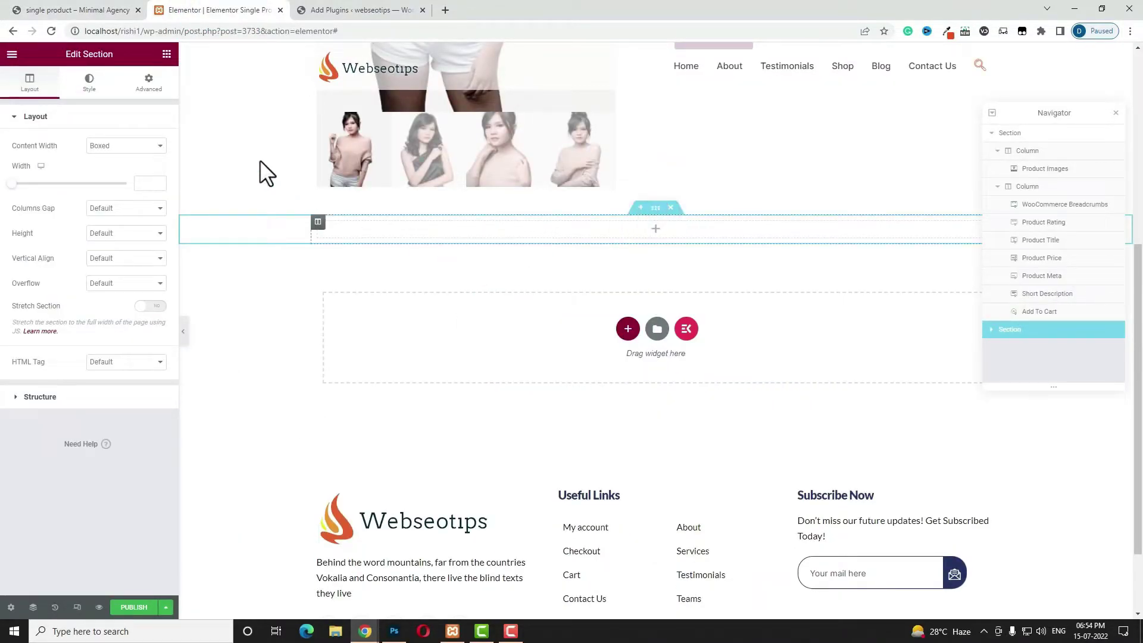
pyautogui.click(149, 82)
pyautogui.click(27, 160)
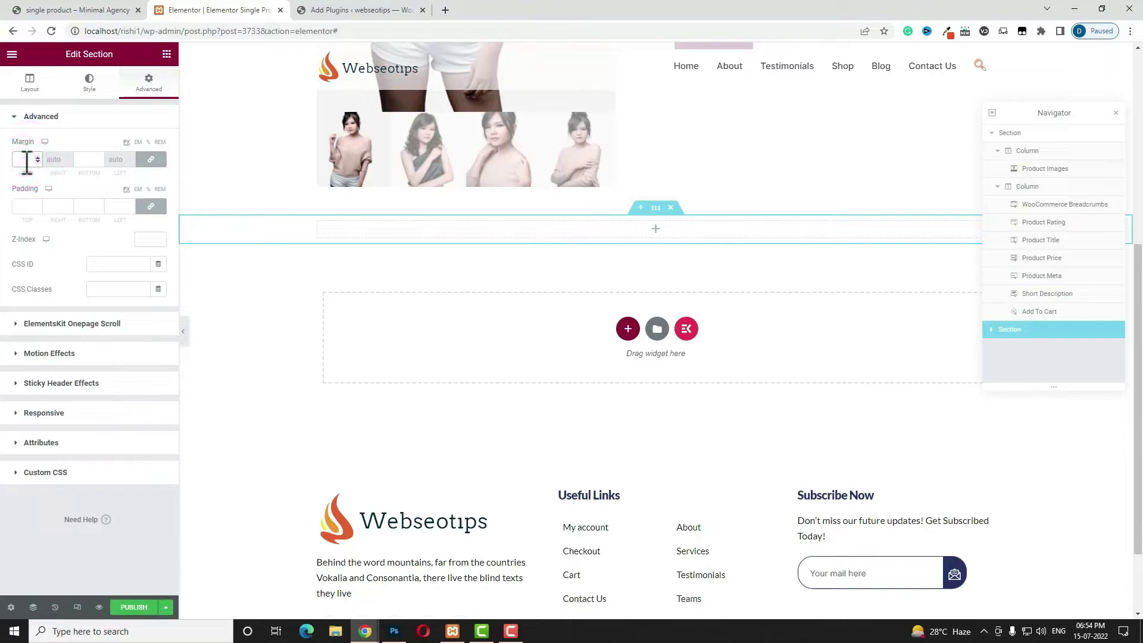
pyautogui.write('50')
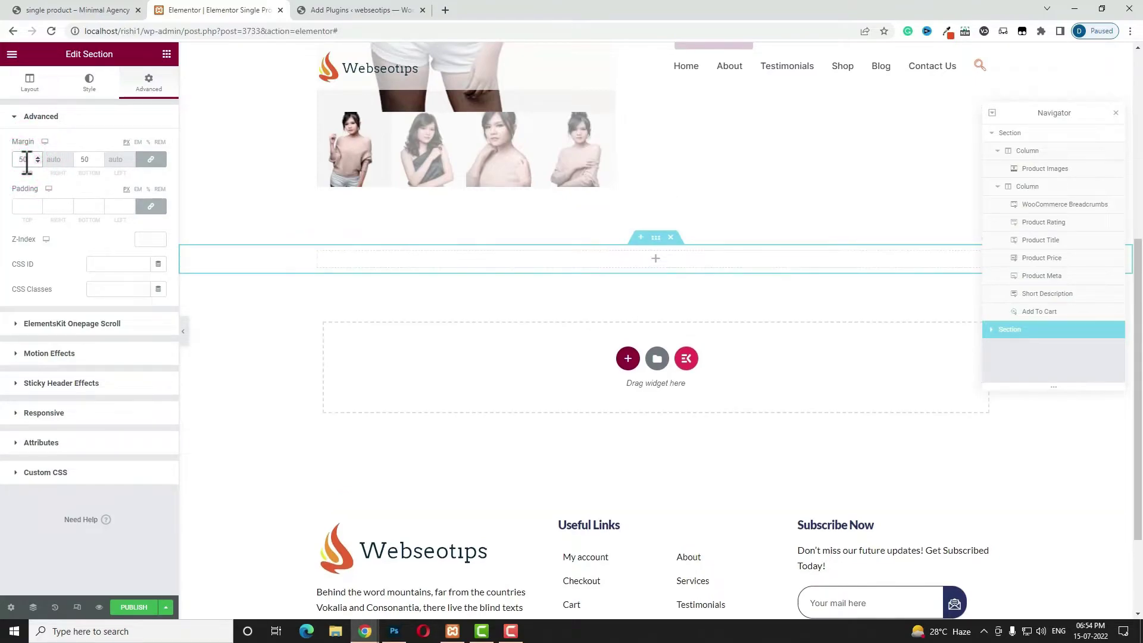
# - Put Product Data Tabs in it and add another empty one-column section below
pyautogui.click(656, 259)
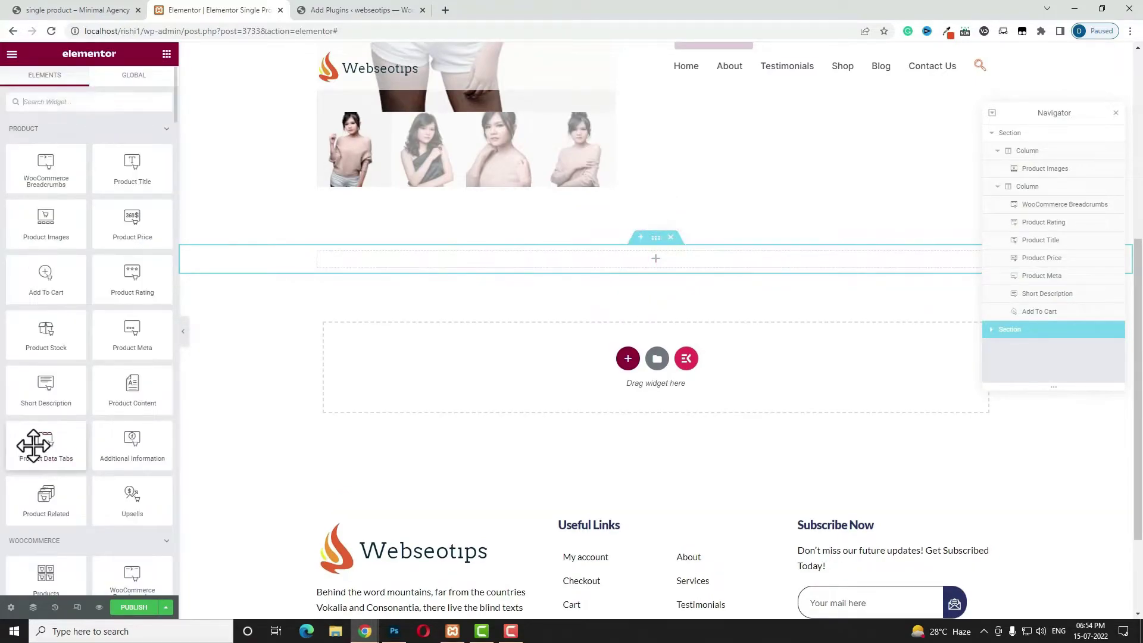
pyautogui.moveTo(34, 445); pyautogui.dragTo(522, 253)
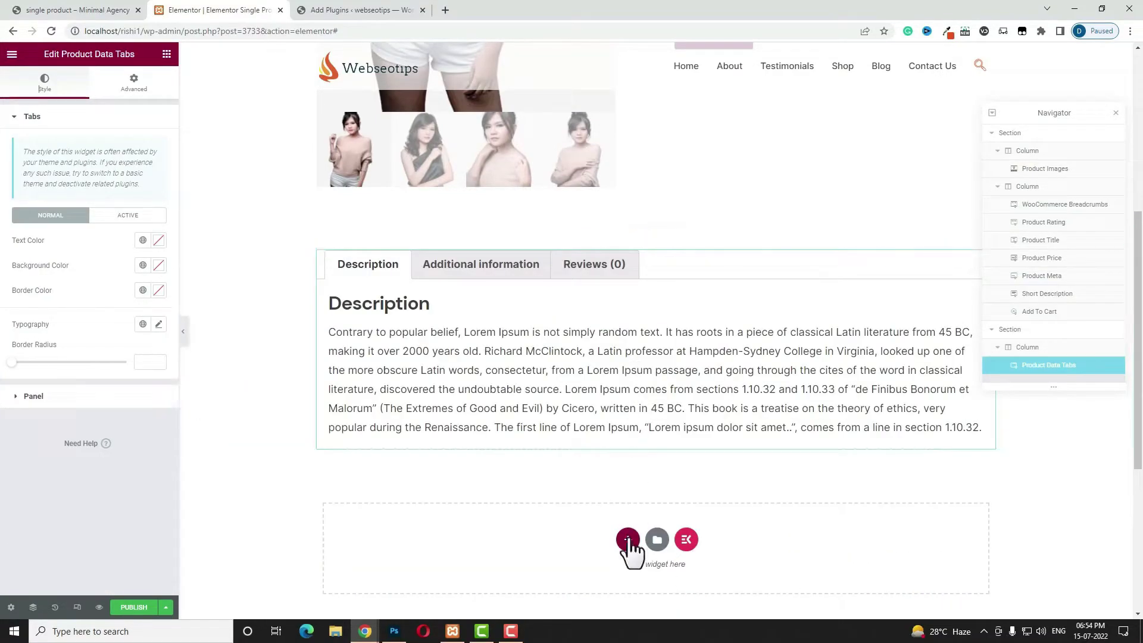
pyautogui.click(628, 543)
pyautogui.click(511, 576)
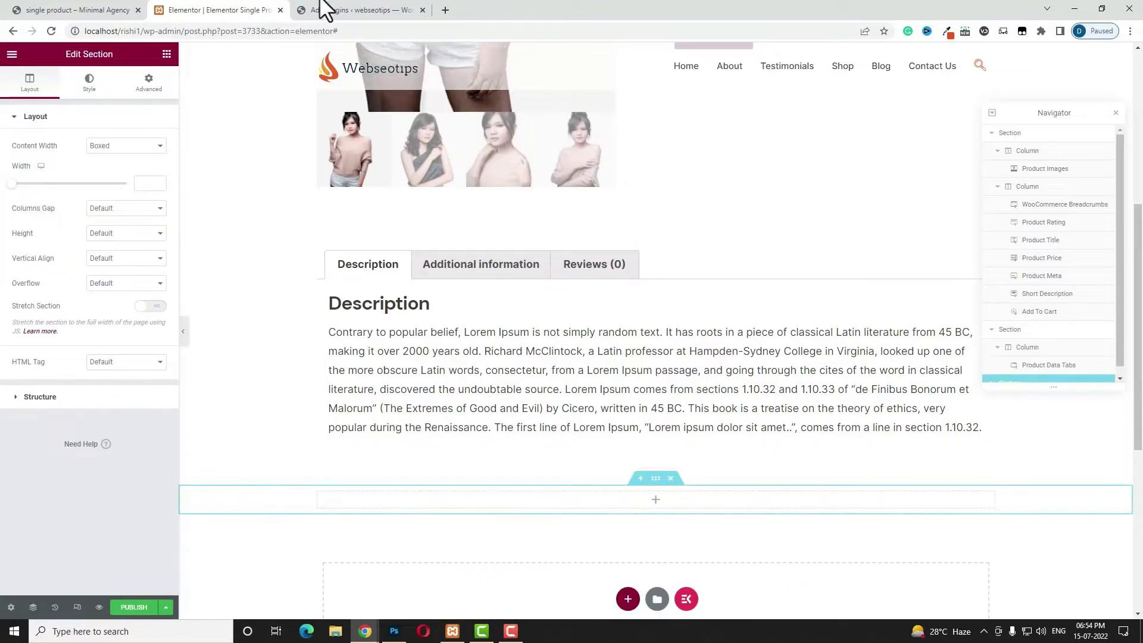
# - After checking the live preview, drag Upsells into the empty section
pyautogui.click(64, 10)
pyautogui.scroll(-10, 530, 357)
pyautogui.click(133, 315)
pyautogui.click(238, 10)
pyautogui.click(656, 505)
pyautogui.moveTo(136, 505); pyautogui.dragTo(380, 505)
# - Add a one-column section with 50 margin holding Product Related
pyautogui.scroll(-4, 723, 523)
pyautogui.click(628, 368)
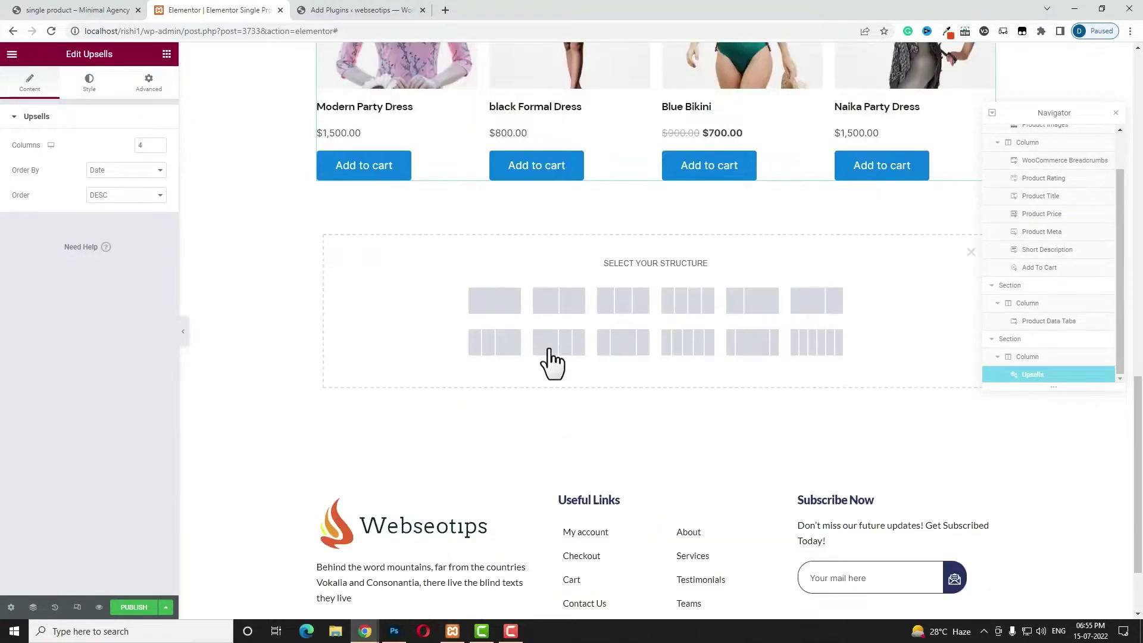
pyautogui.click(501, 304)
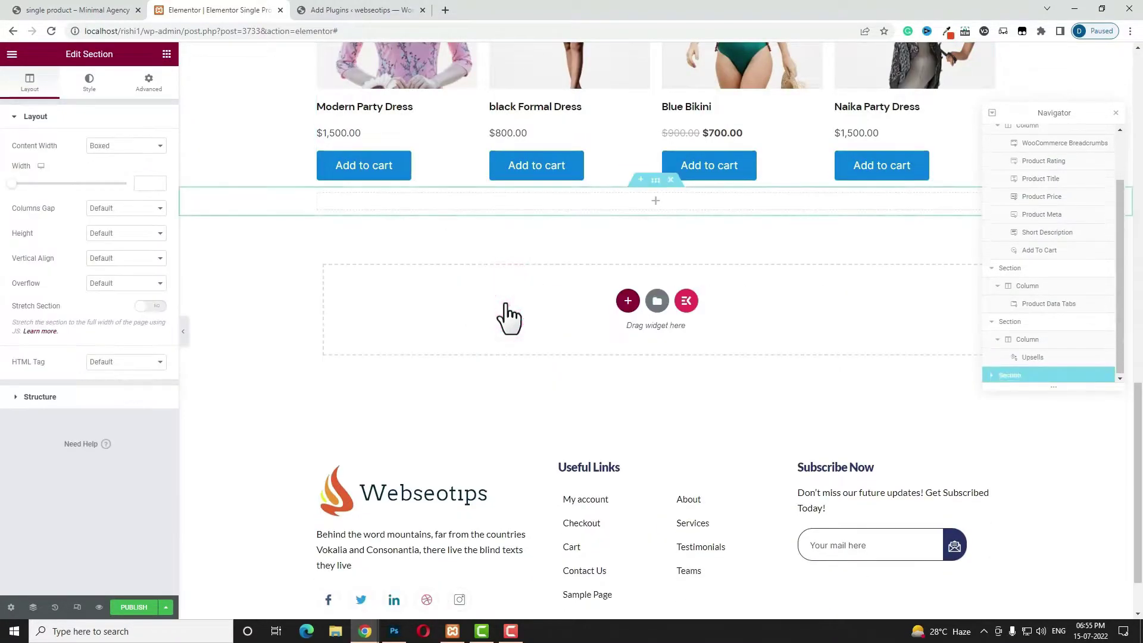
pyautogui.click(656, 181)
pyautogui.click(146, 91)
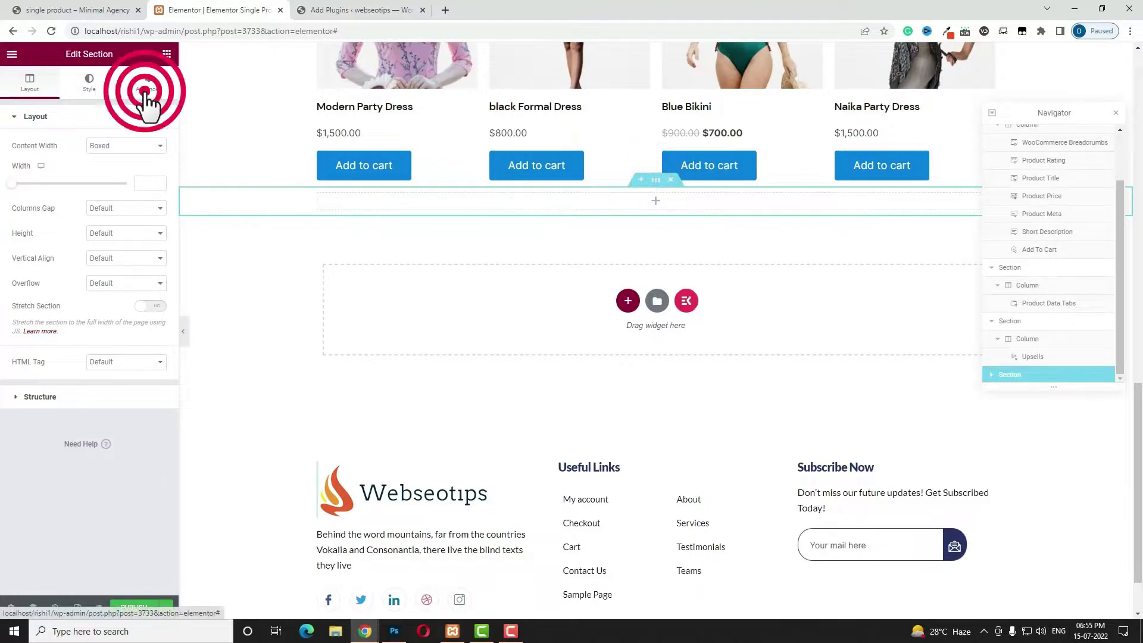
pyautogui.click(27, 158)
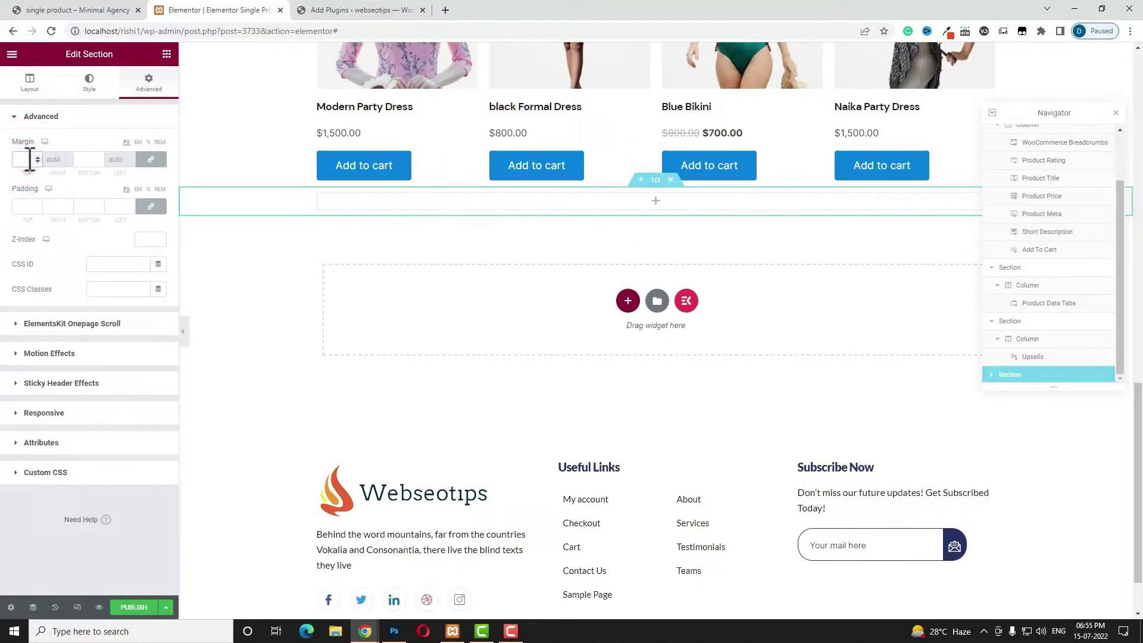
pyautogui.write('50')
pyautogui.click(655, 234)
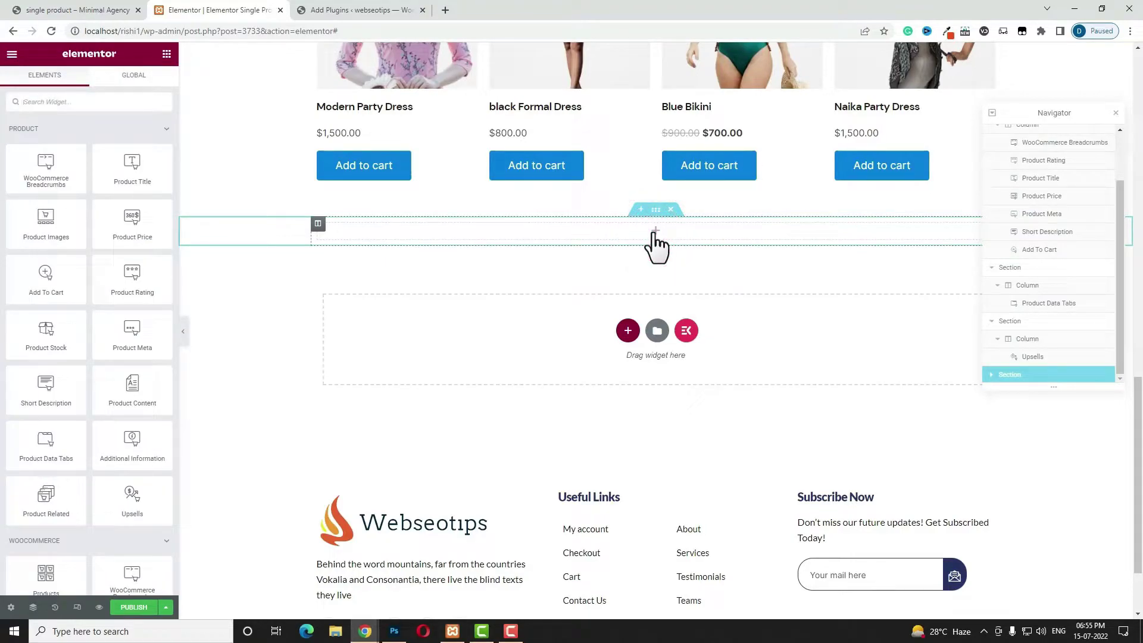
pyautogui.moveTo(35, 502); pyautogui.dragTo(381, 230)
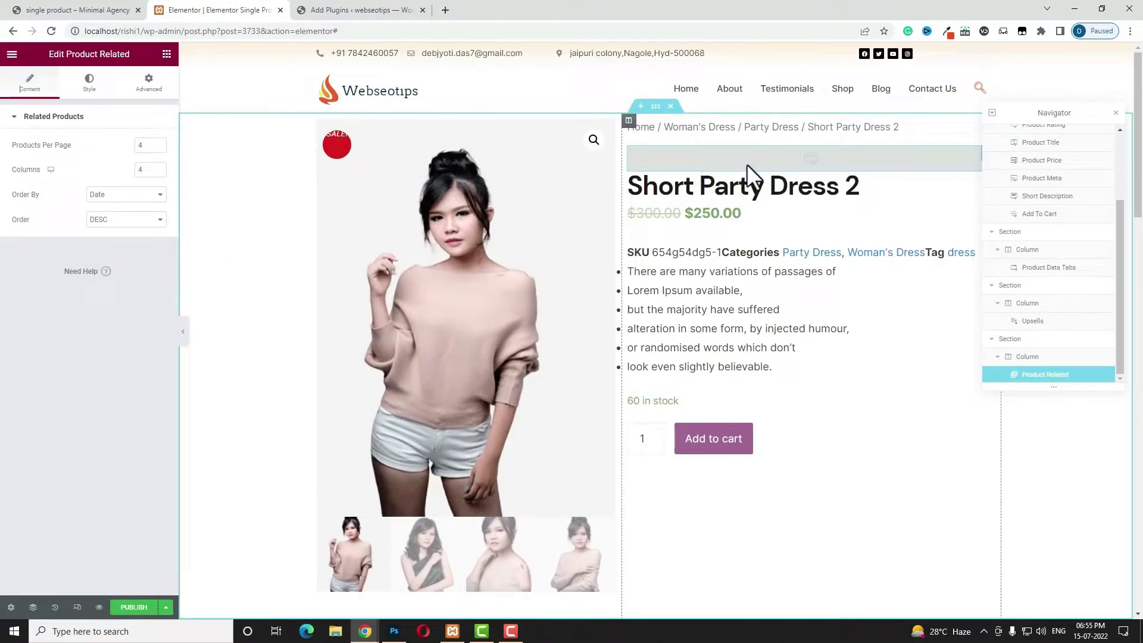
# - Give the Product Rating yellow stars and a Theme Color 3 link colour
pyautogui.click(833, 155)
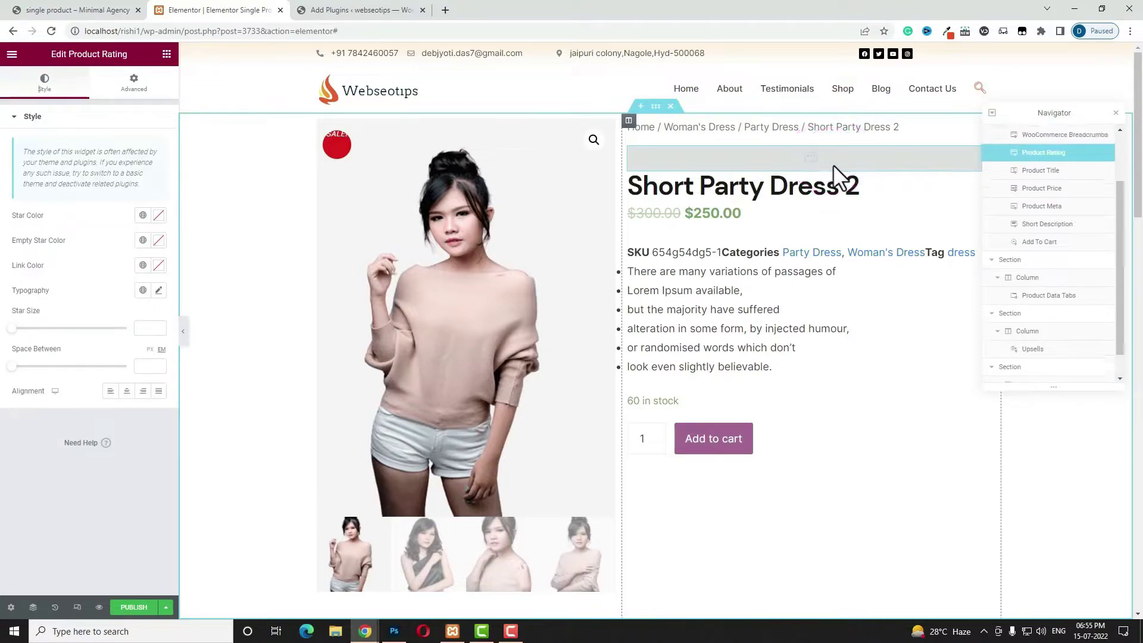
pyautogui.click(157, 216)
pyautogui.click(39, 369)
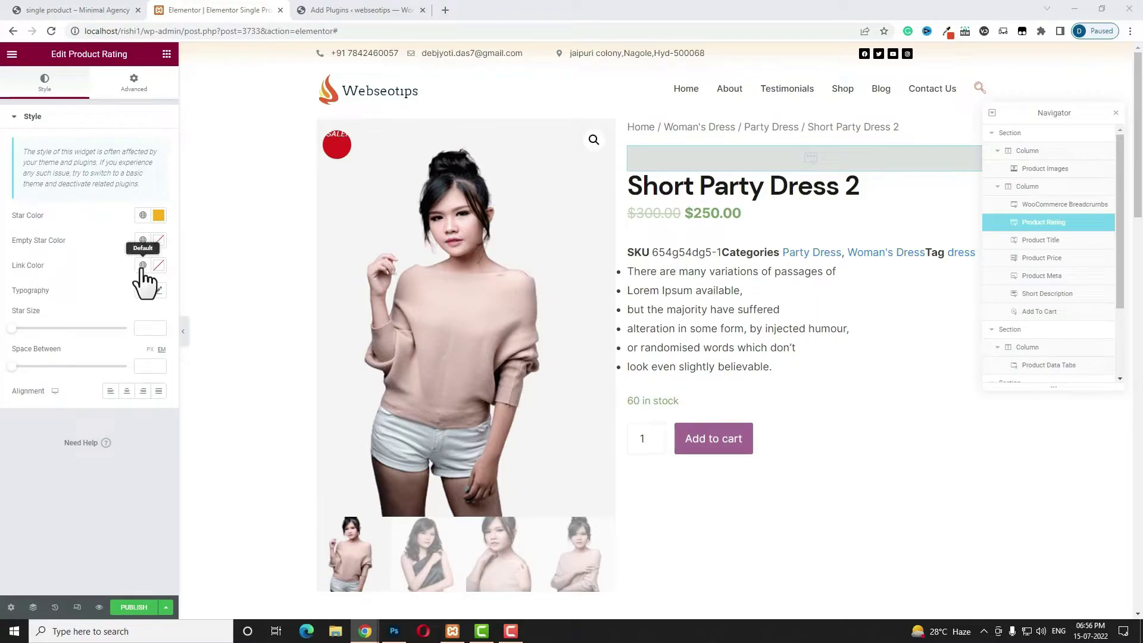
pyautogui.click(143, 265)
pyautogui.click(81, 450)
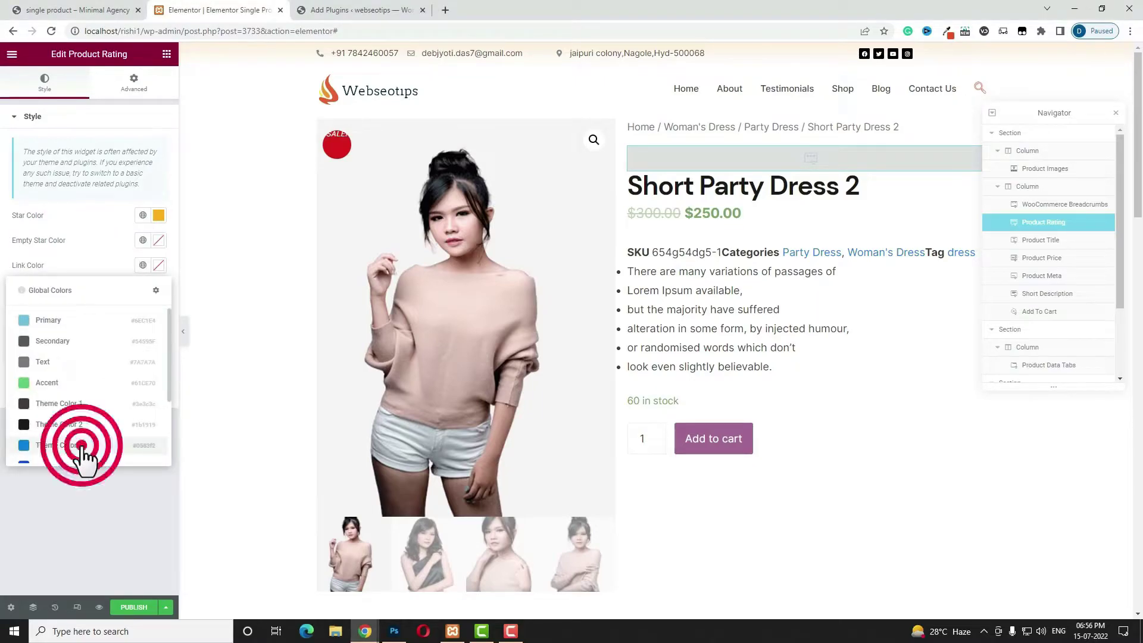
# - Unlink the rating's padding sides and set the top padding to 20
pyautogui.click(134, 82)
pyautogui.click(151, 207)
pyautogui.doubleClick(24, 207)
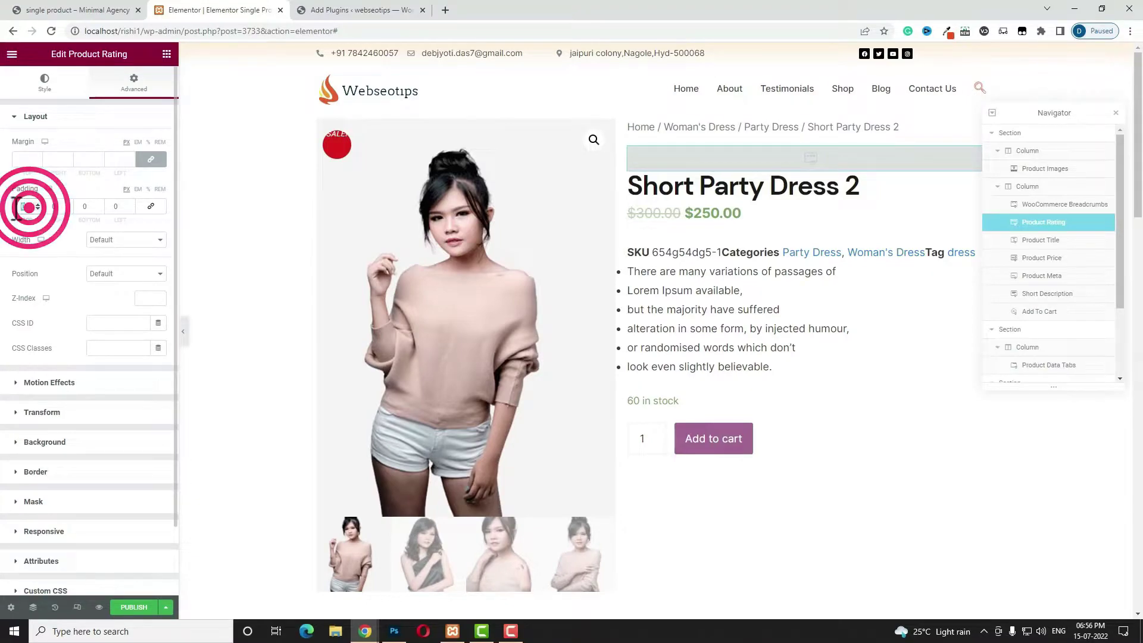
pyautogui.doubleClick(85, 206)
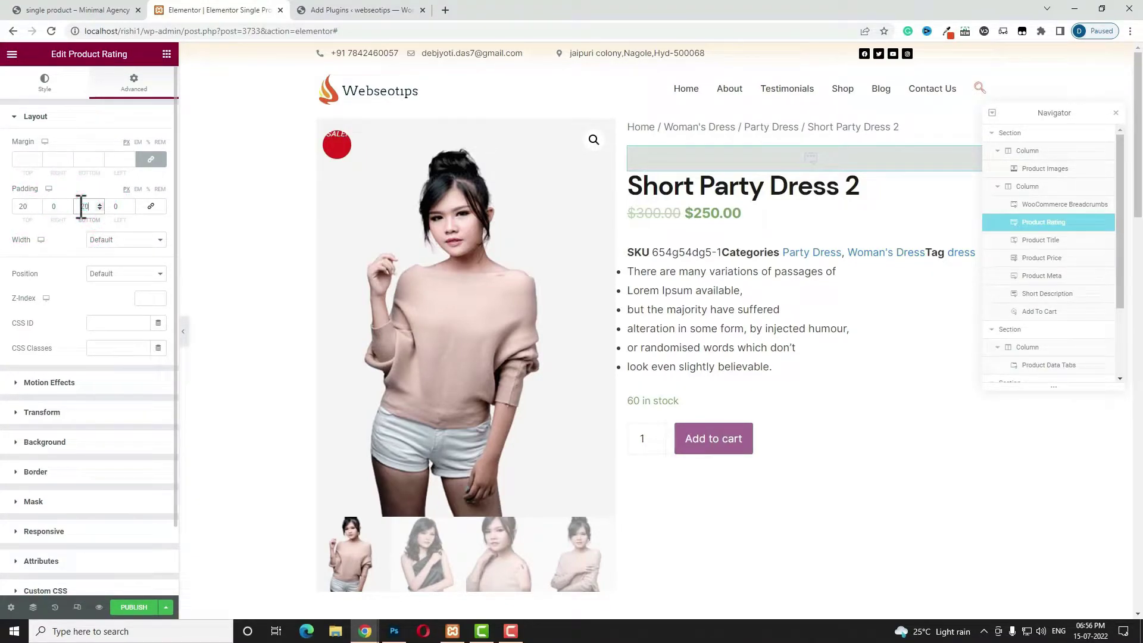
pyautogui.click(881, 188)
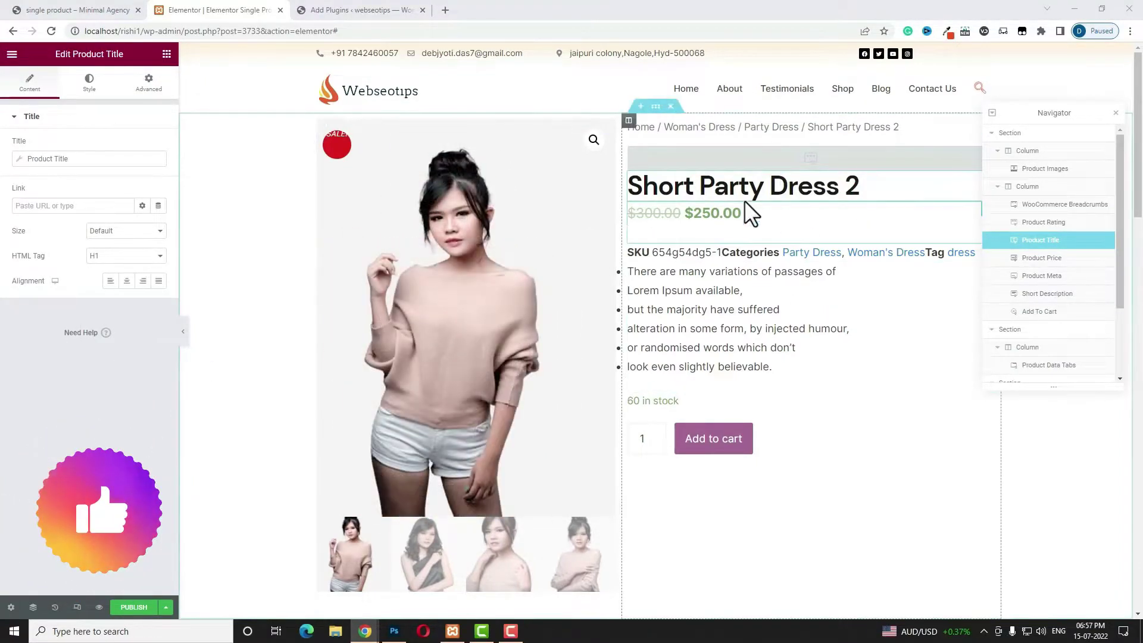
# - Set the Product Title text colour to the global Theme Color 1
pyautogui.click(90, 82)
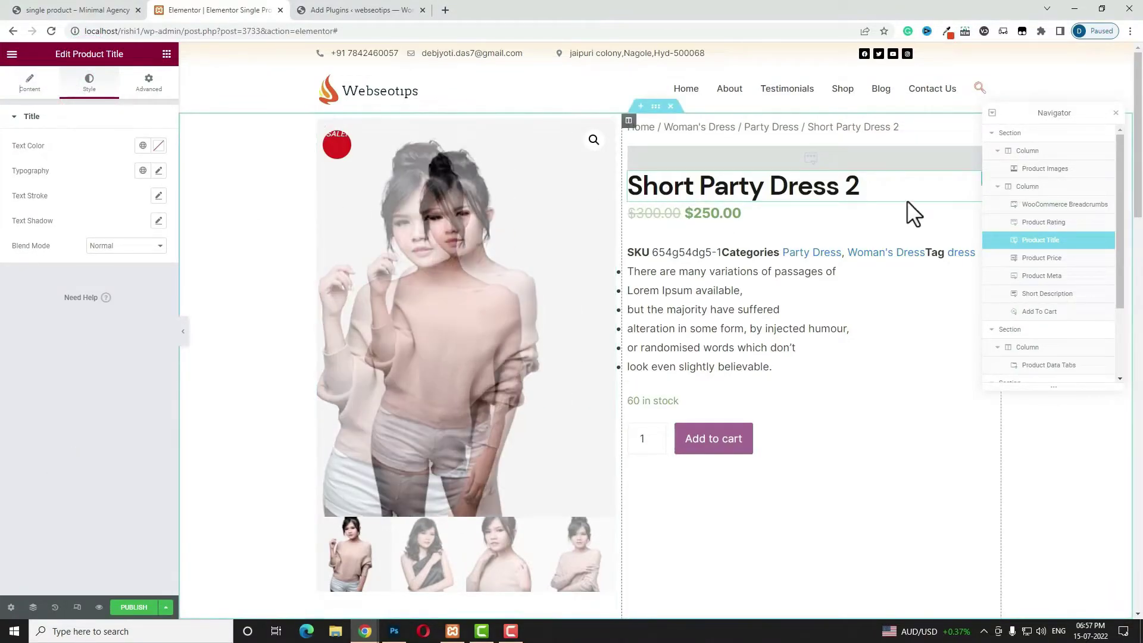
pyautogui.click(142, 145)
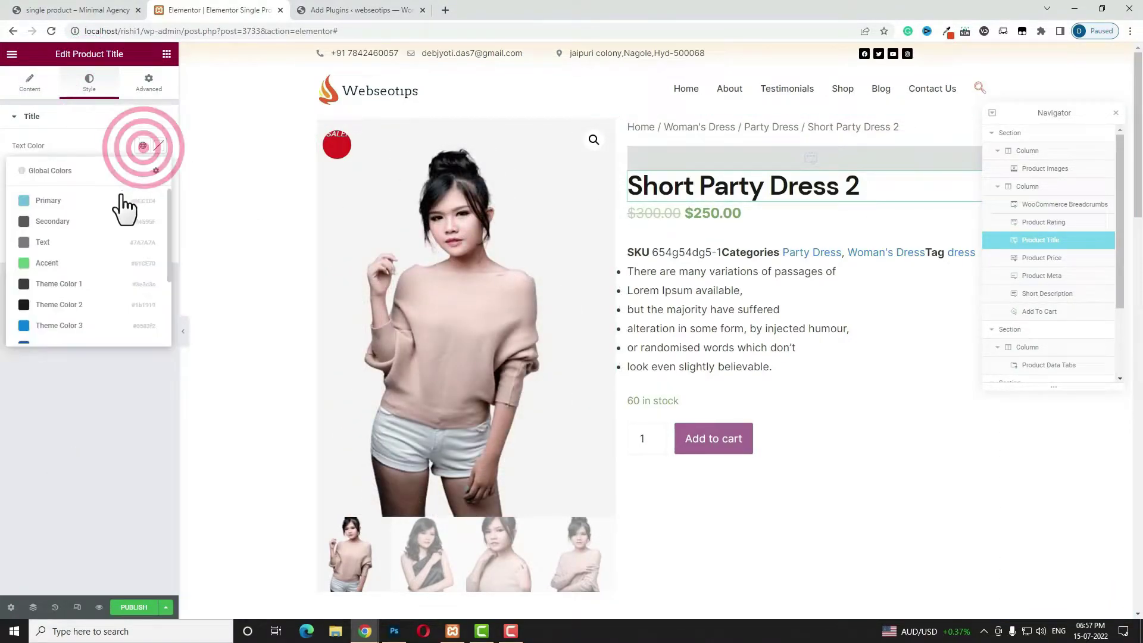
pyautogui.click(48, 285)
pyautogui.click(158, 170)
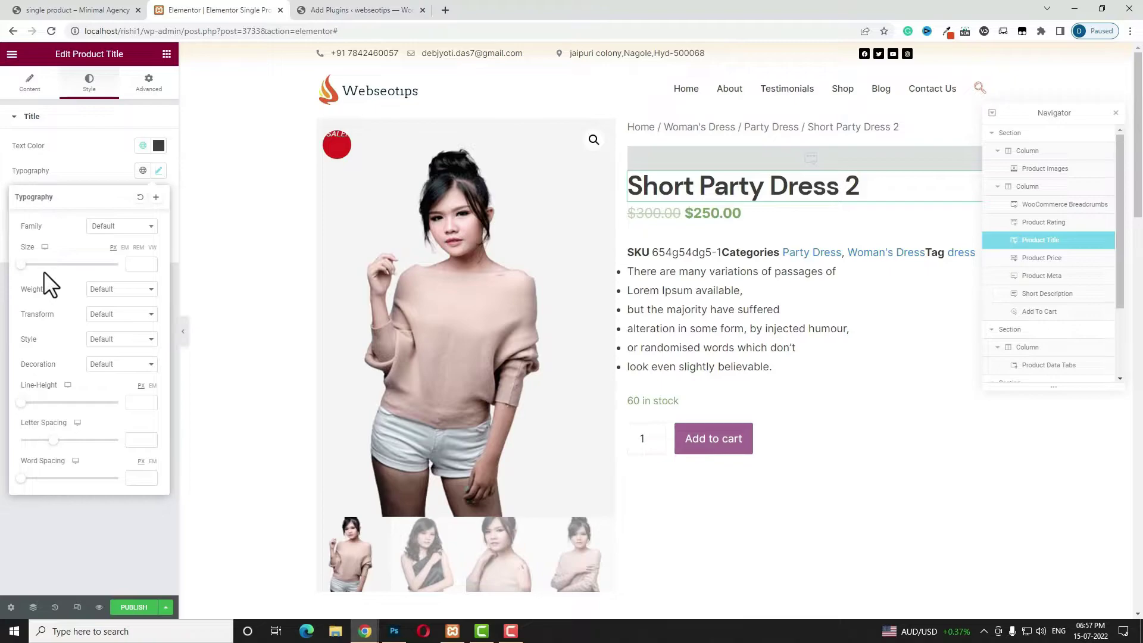
pyautogui.click(783, 218)
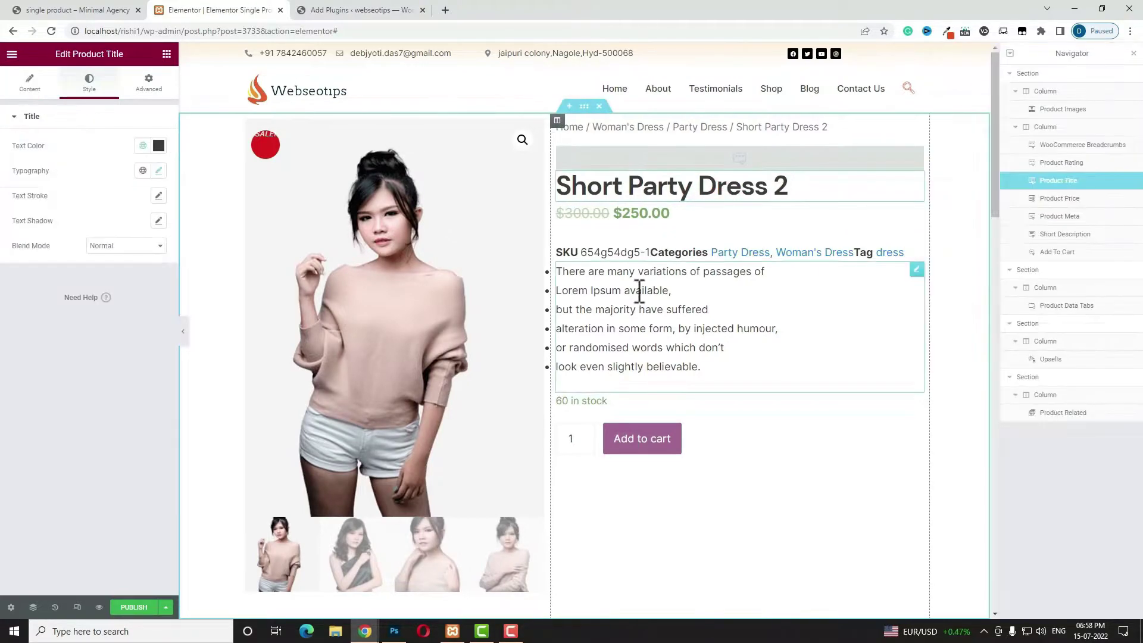
# - Give Product Price a grey regular price and a red sale price at size 37
pyautogui.click(916, 208)
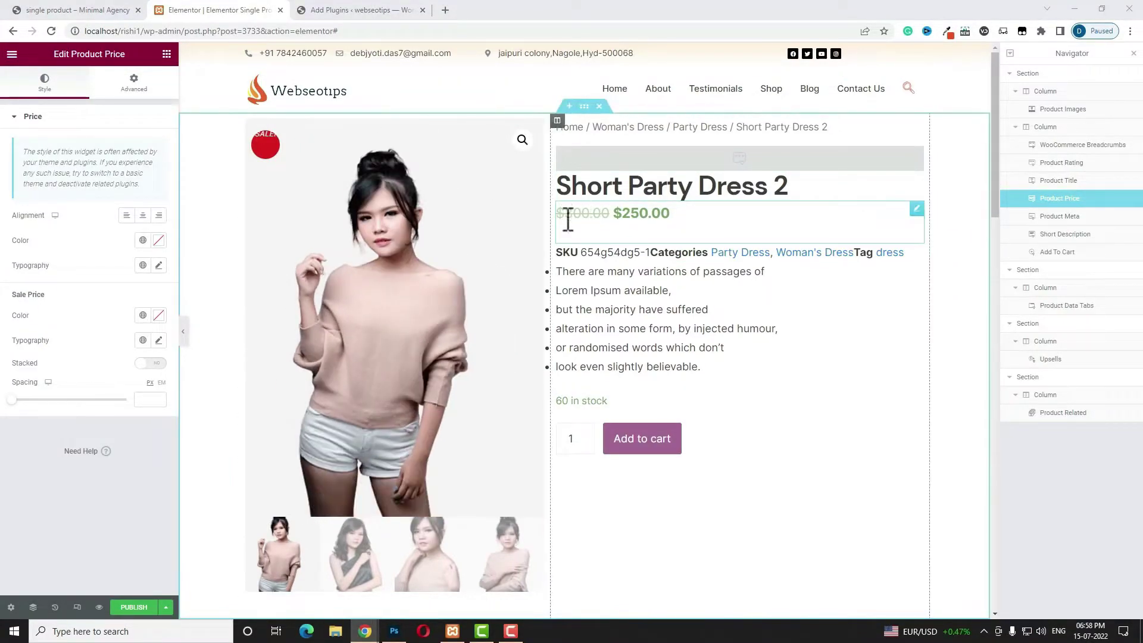
pyautogui.click(143, 240)
pyautogui.click(46, 336)
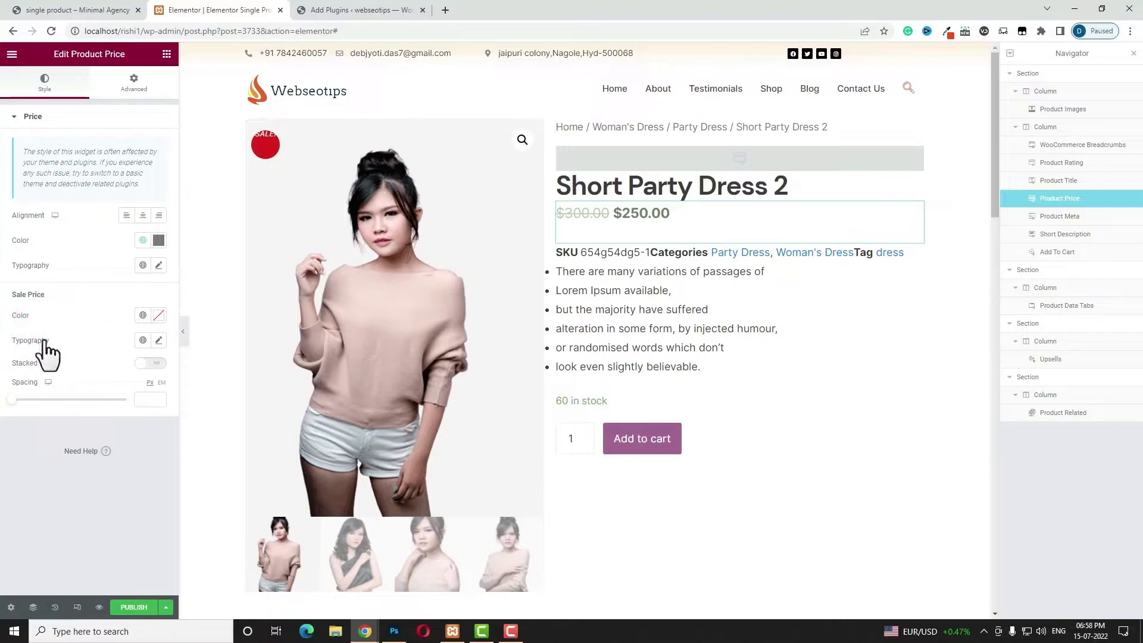
pyautogui.click(159, 315)
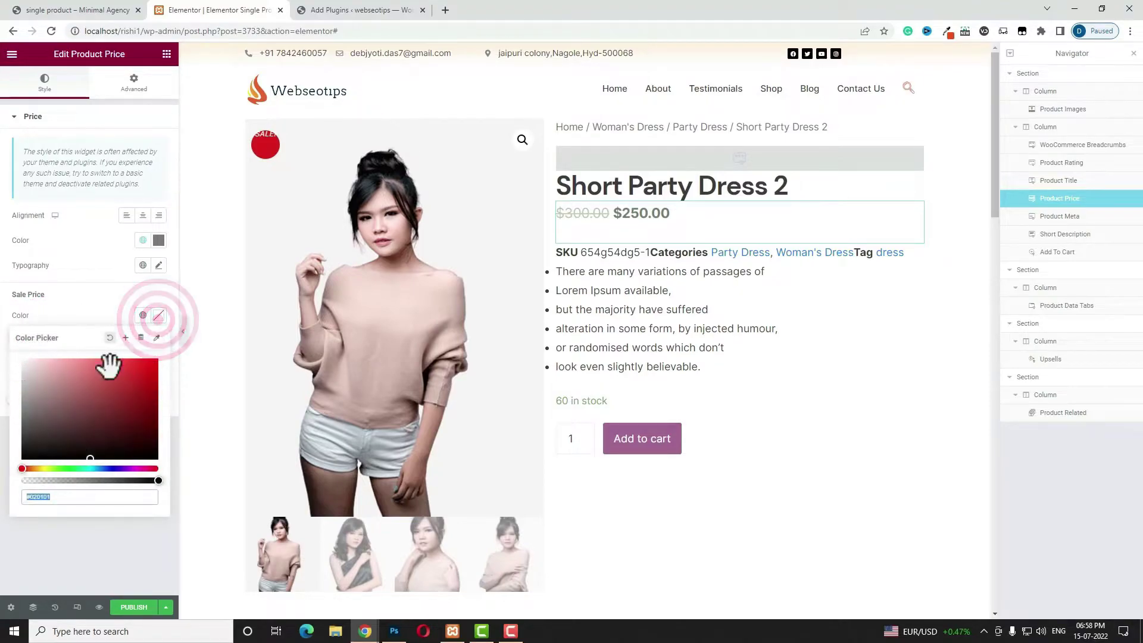
pyautogui.click(122, 387)
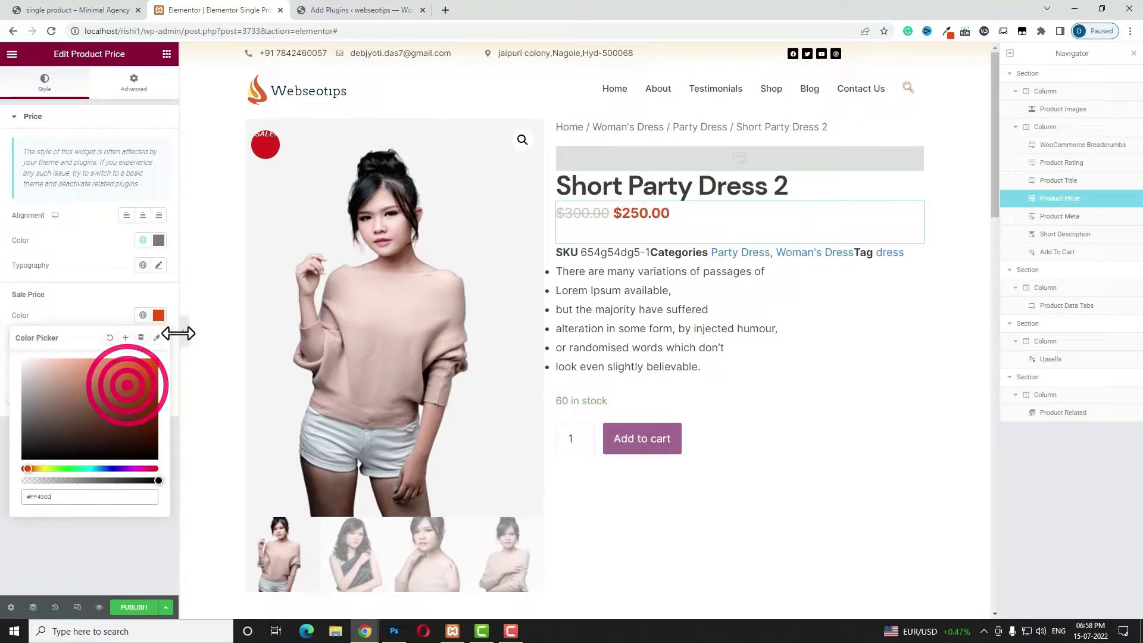
pyautogui.click(56, 534)
pyautogui.click(159, 340)
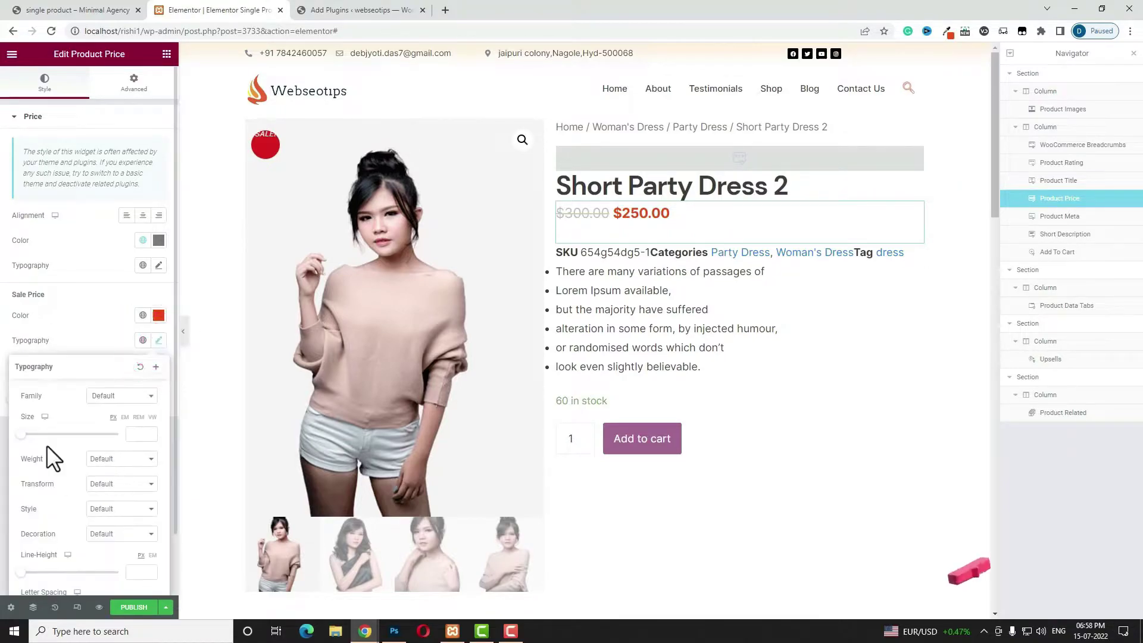
pyautogui.click(23, 434)
pyautogui.moveTo(31, 437); pyautogui.dragTo(39, 435)
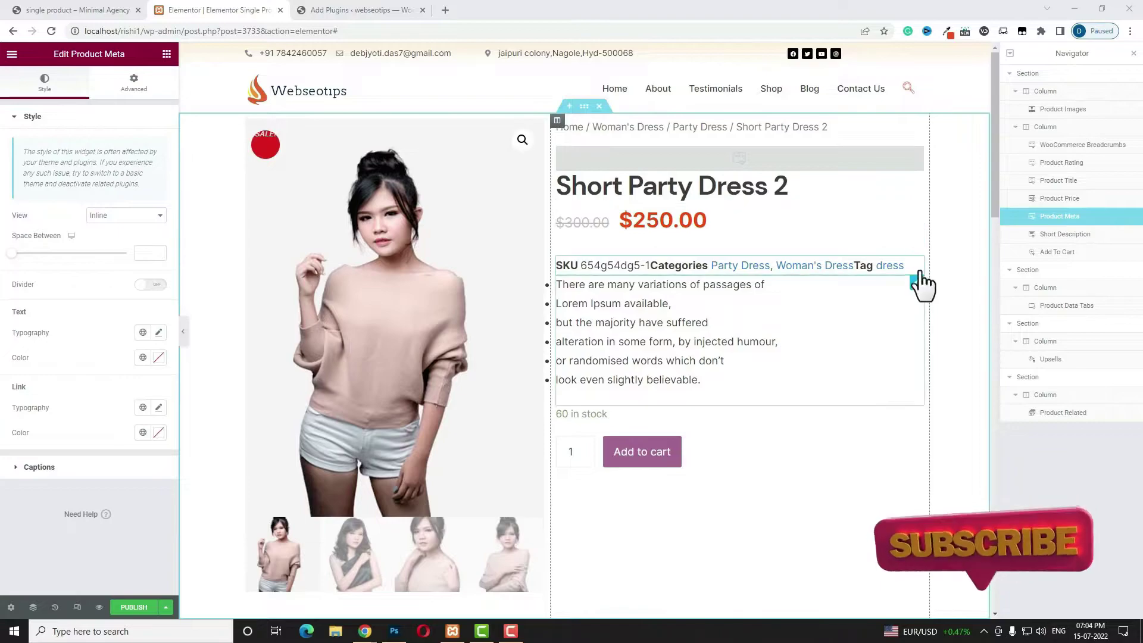
# - Show Product Meta as a table with spacing 8 and a translucent 60-width divider
pyautogui.click(918, 266)
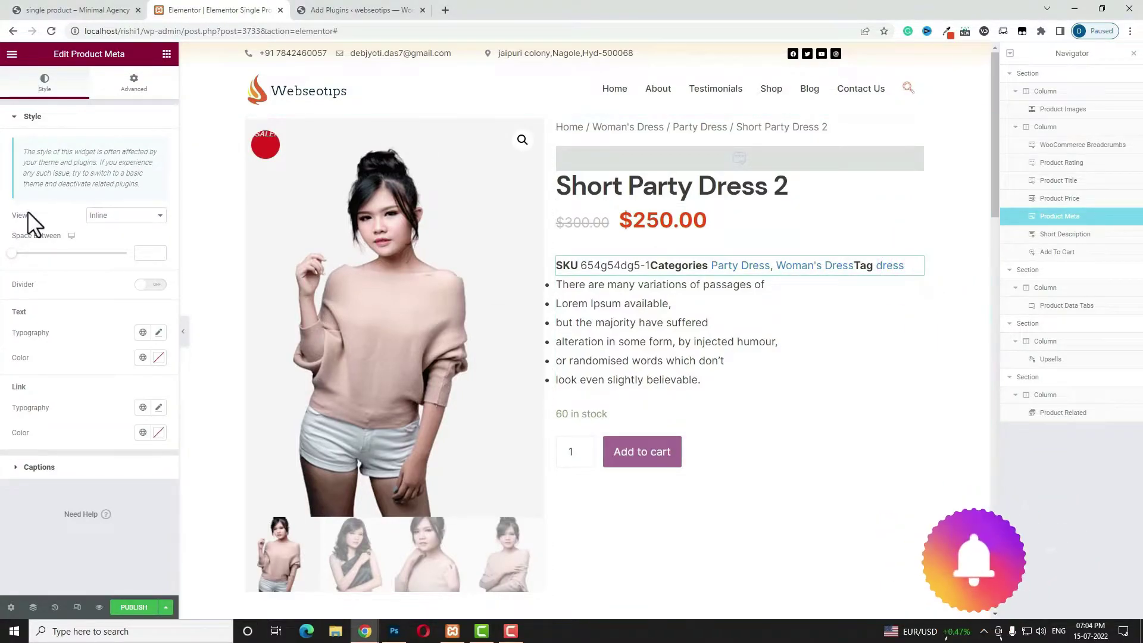
pyautogui.click(159, 216)
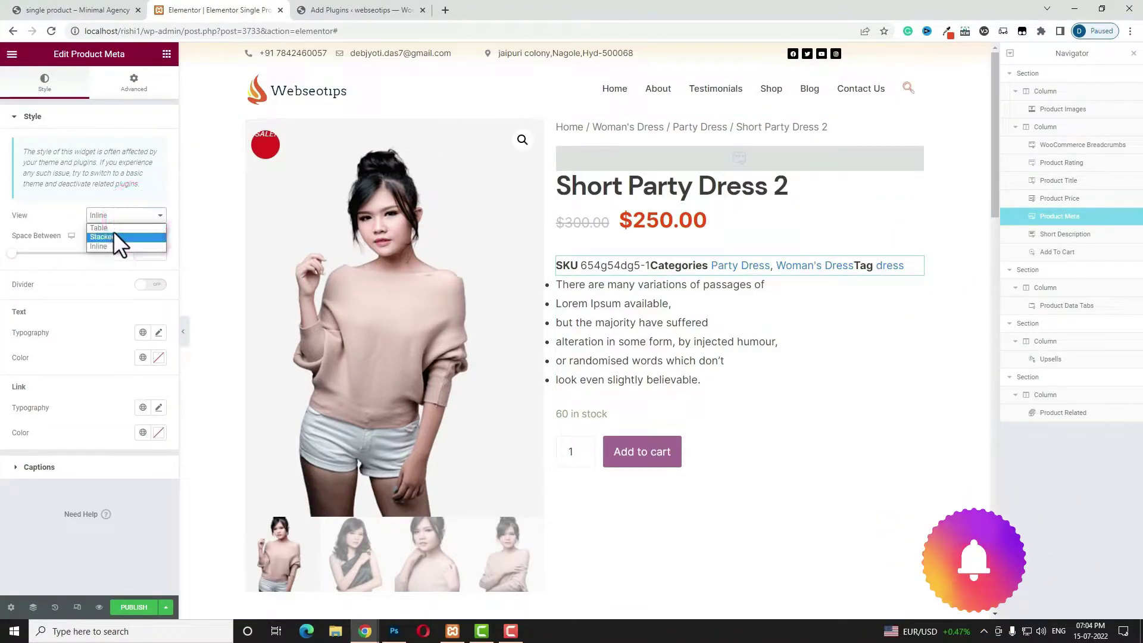
pyautogui.click(113, 230)
pyautogui.click(149, 253)
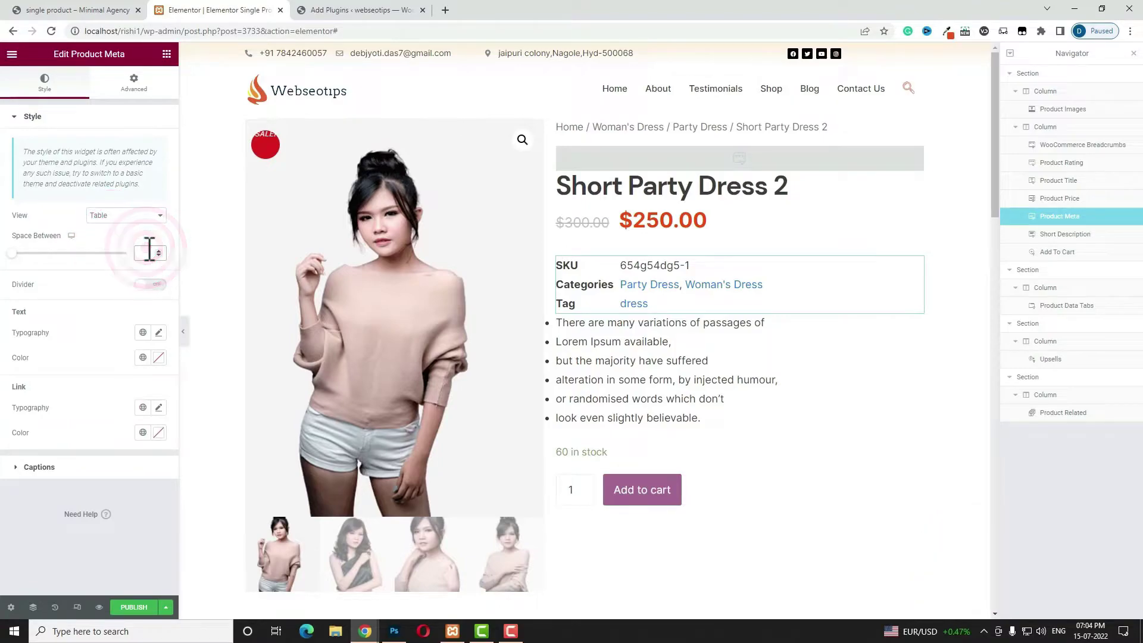
pyautogui.write('8')
pyautogui.click(150, 285)
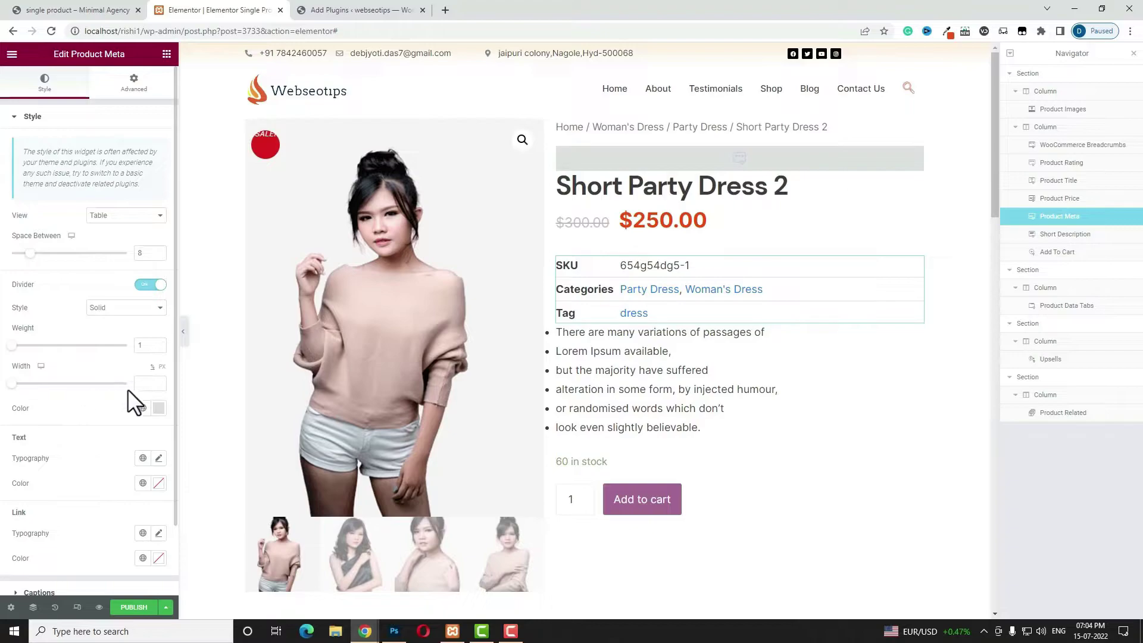
pyautogui.click(152, 384)
pyautogui.click(156, 408)
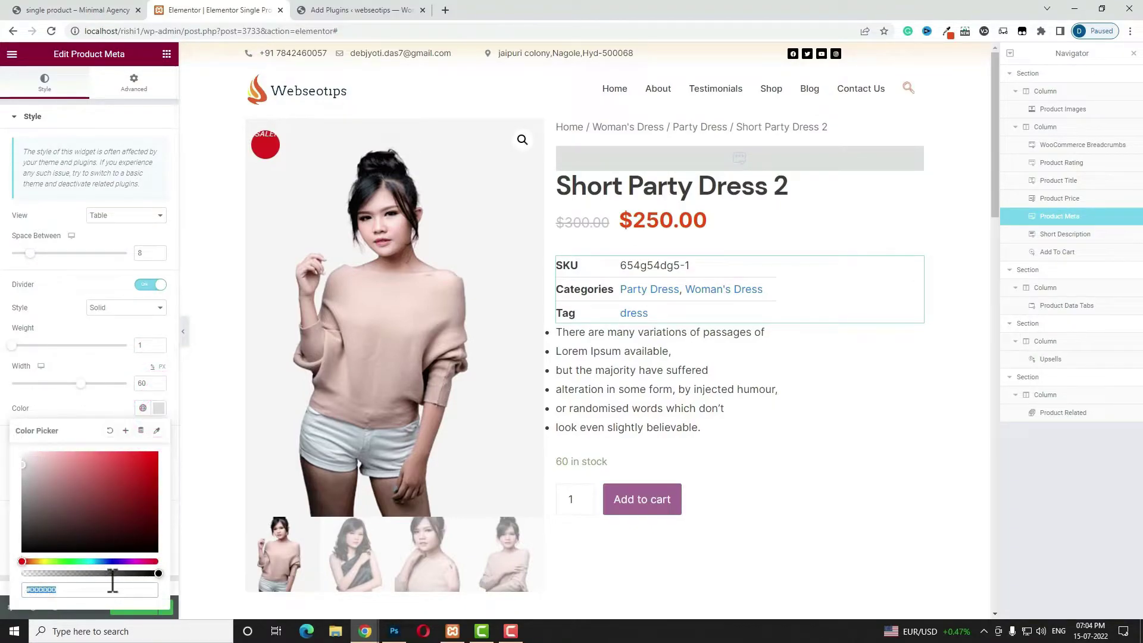
pyautogui.moveTo(109, 574); pyautogui.dragTo(96, 574)
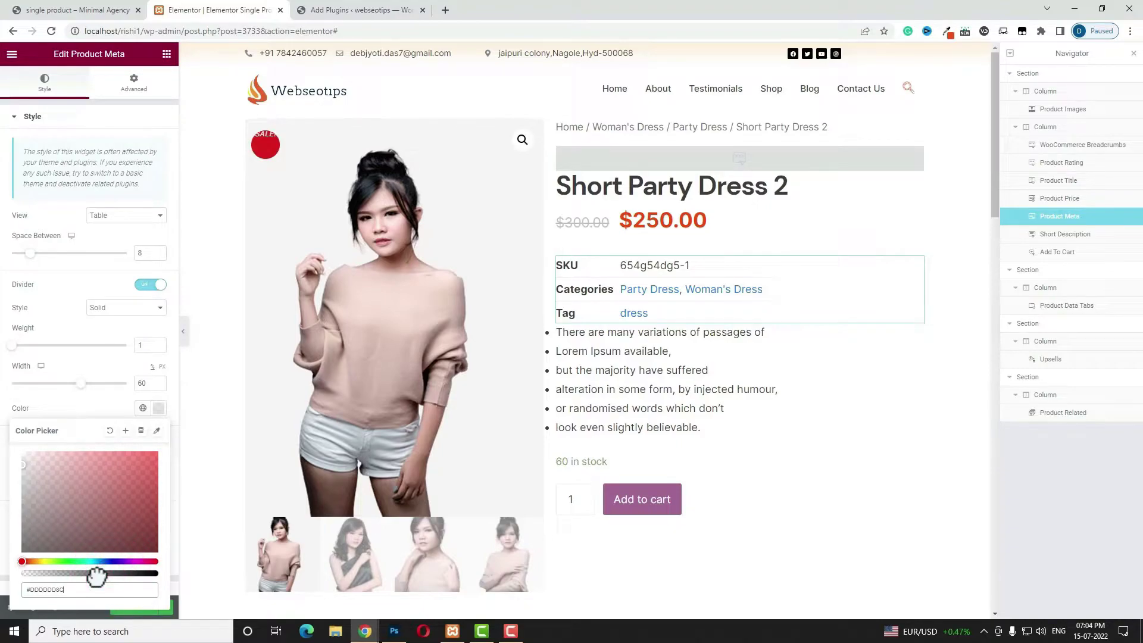
pyautogui.click(159, 409)
# - Review the singular and plural Tag captions in the meta Captions settings
pyautogui.scroll(-2, 50, 527)
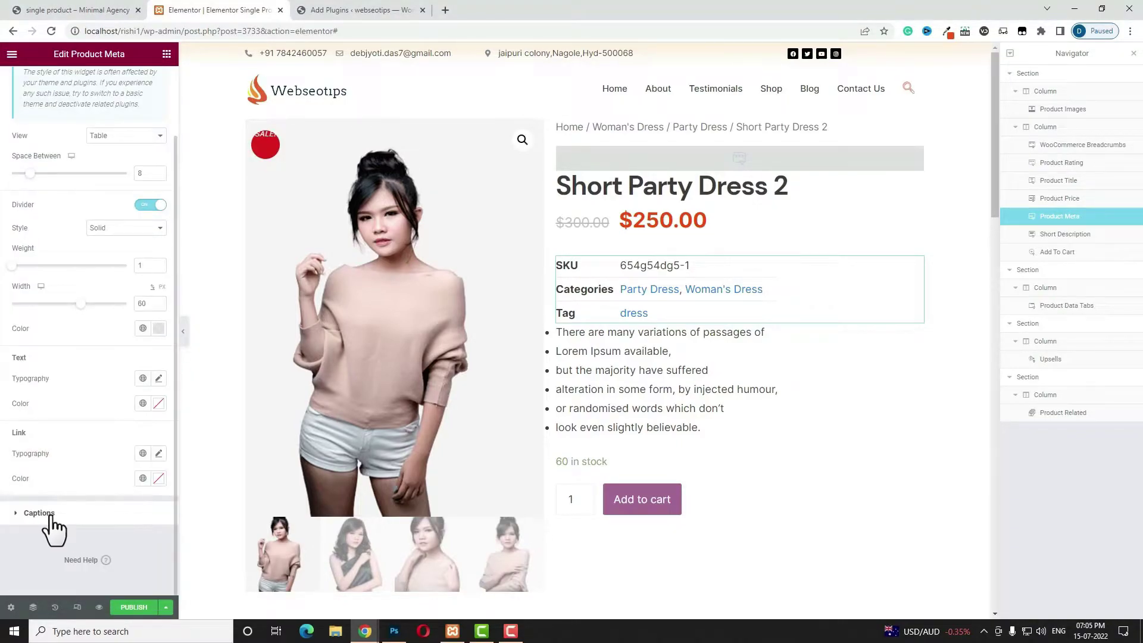
pyautogui.click(39, 513)
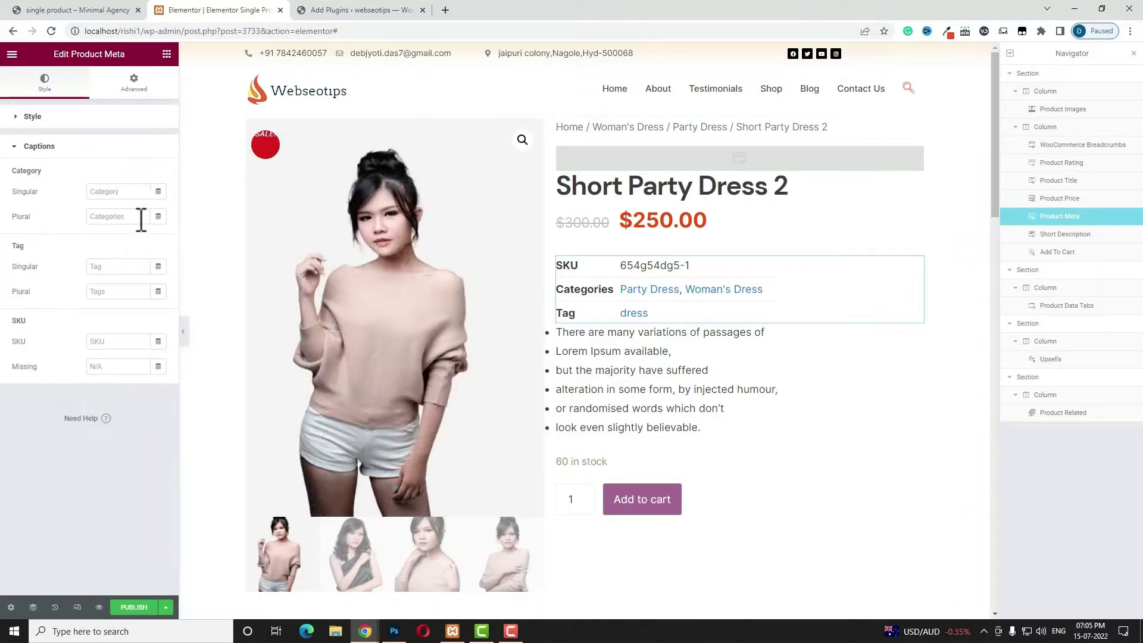
pyautogui.click(116, 268)
pyautogui.click(134, 293)
pyautogui.click(912, 337)
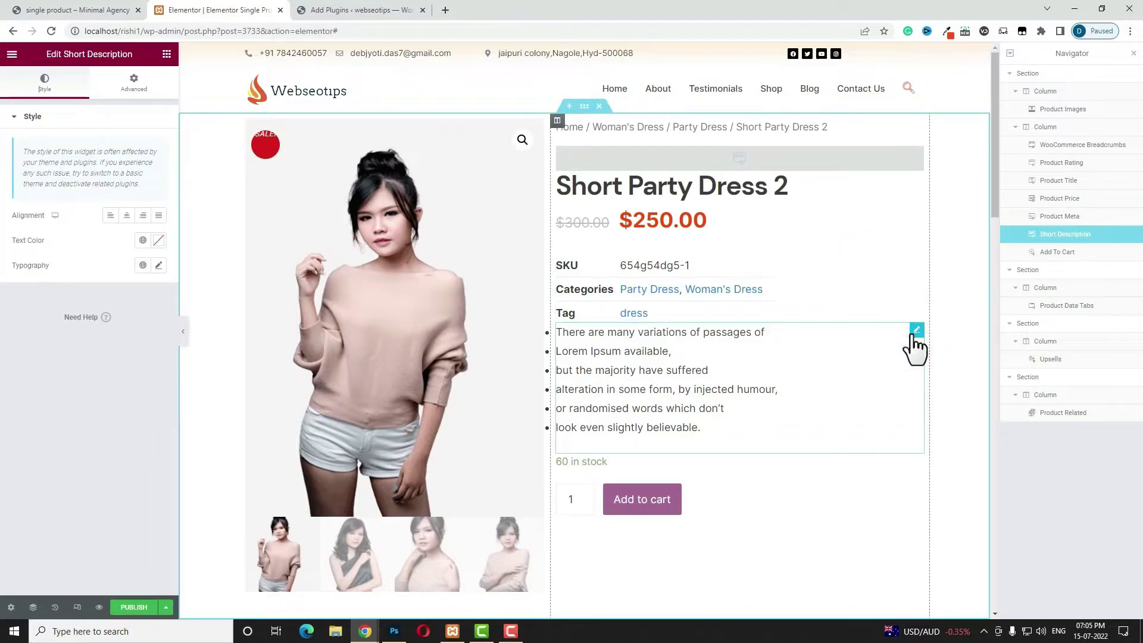
# - Unlink the Short Description margins and give the widget a top margin of 20
pyautogui.click(917, 330)
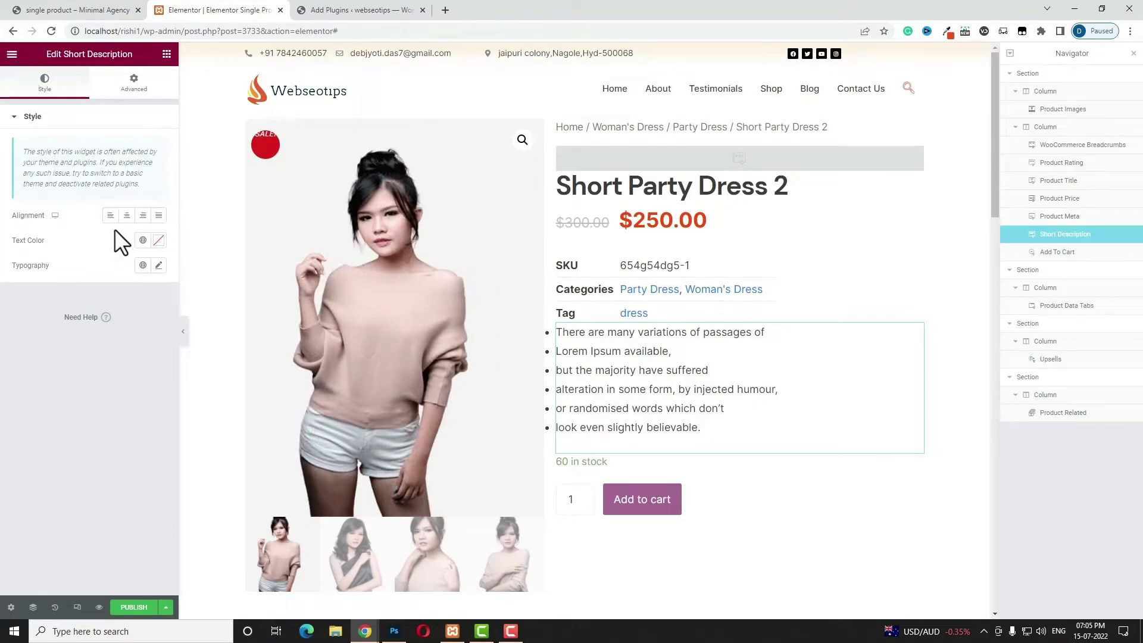
pyautogui.click(145, 95)
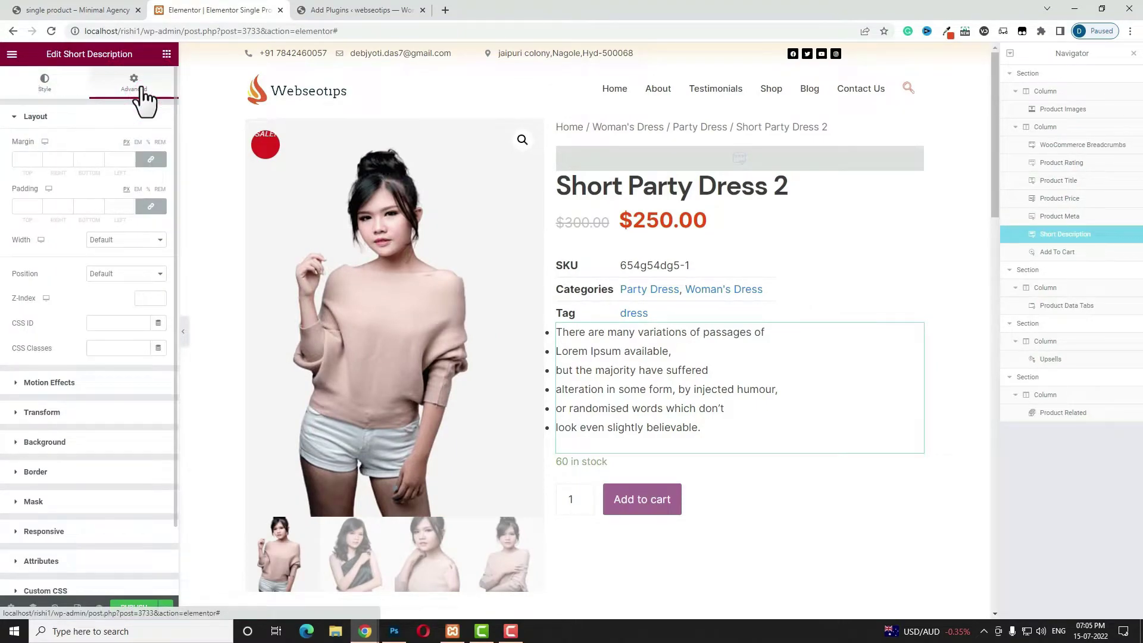
pyautogui.click(151, 159)
pyautogui.click(22, 159)
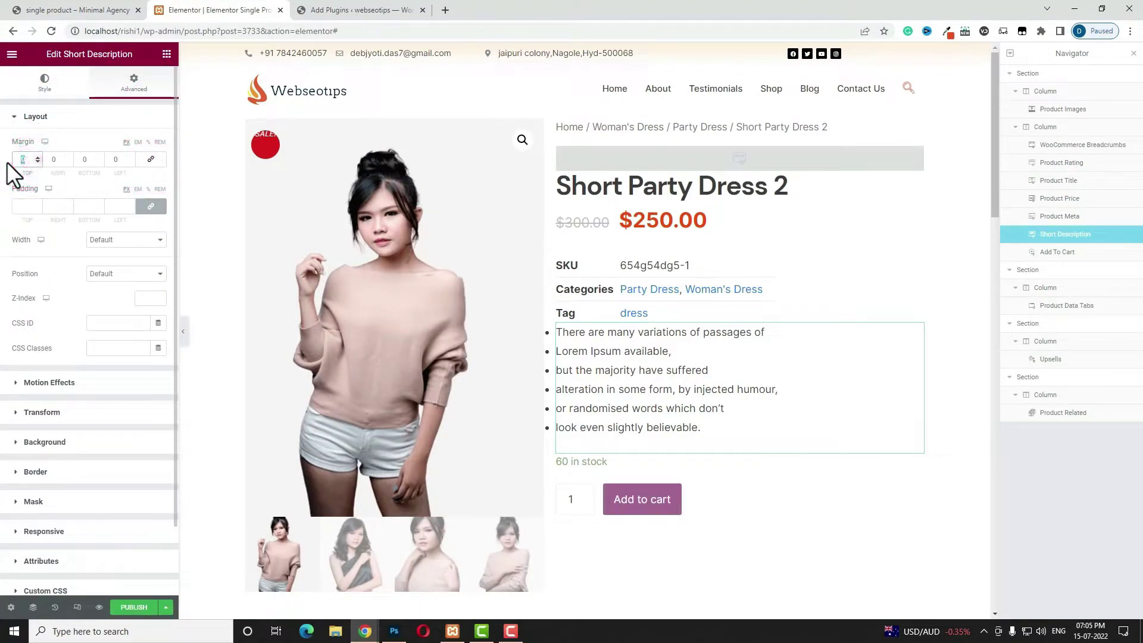
pyautogui.write('20')
pyautogui.click(84, 160)
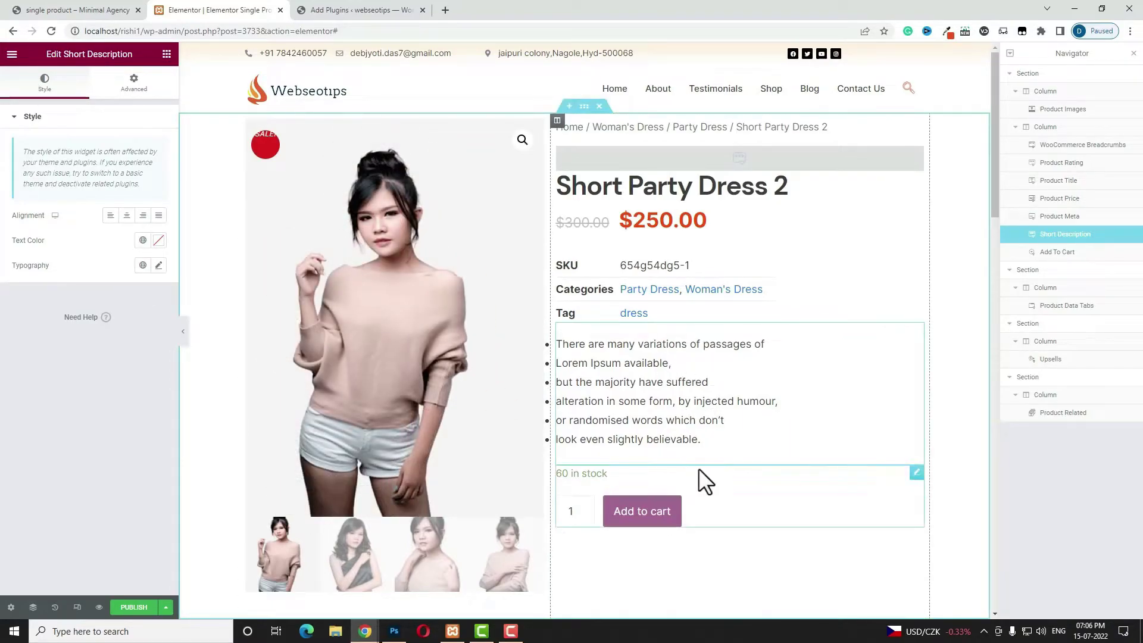
# - Set the Add To Cart layout to Auto and check it in the reloaded product preview
pyautogui.click(914, 478)
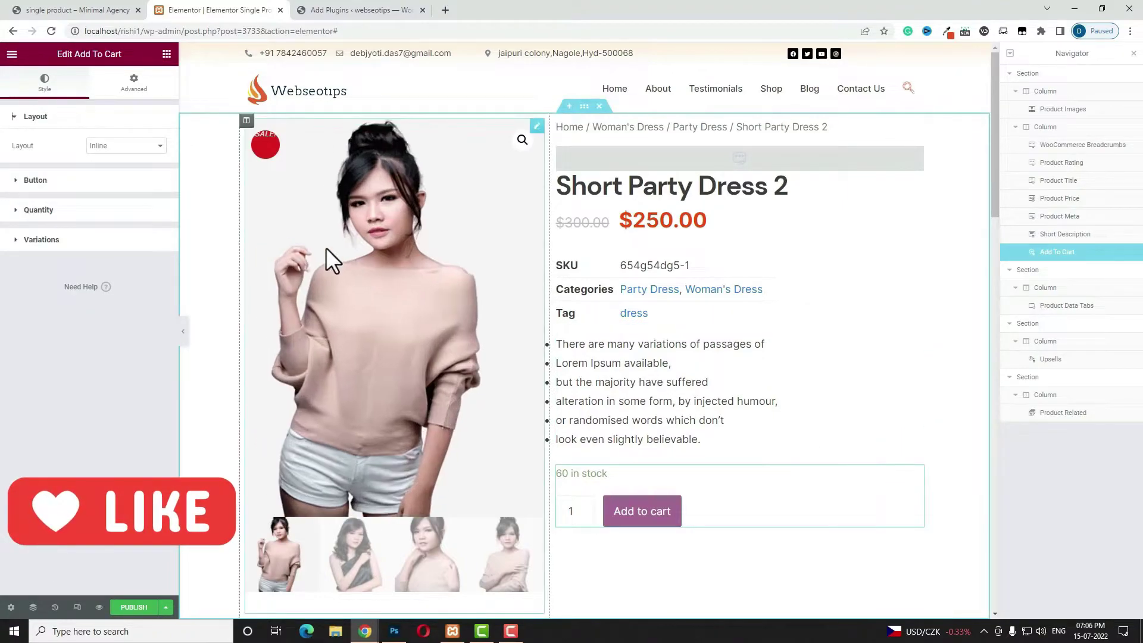
pyautogui.click(116, 145)
pyautogui.click(110, 176)
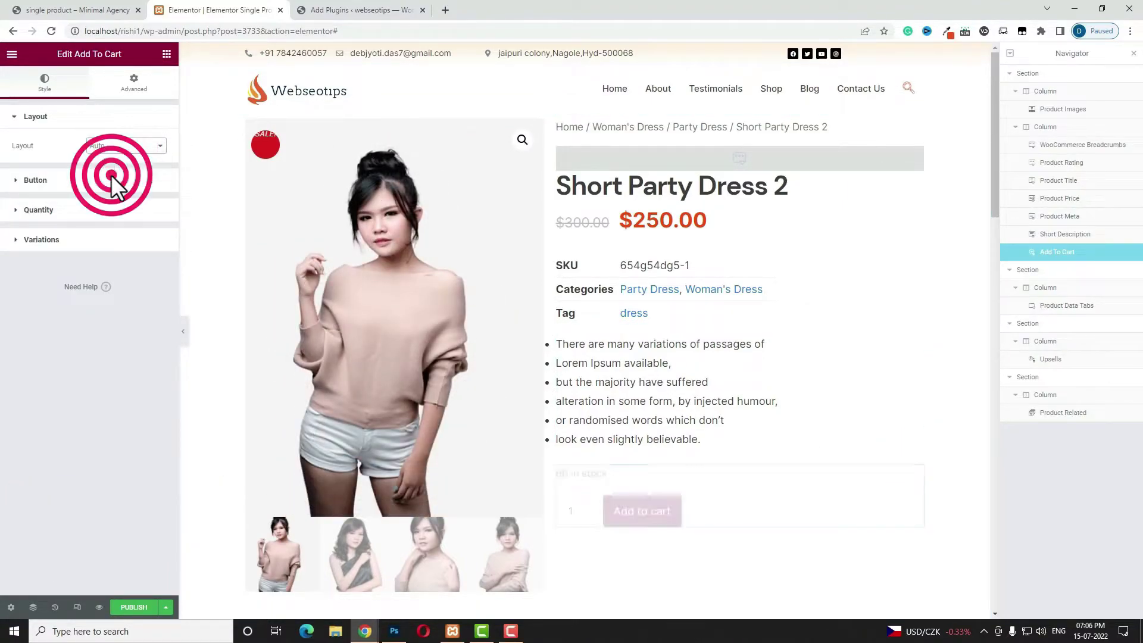
pyautogui.click(79, 181)
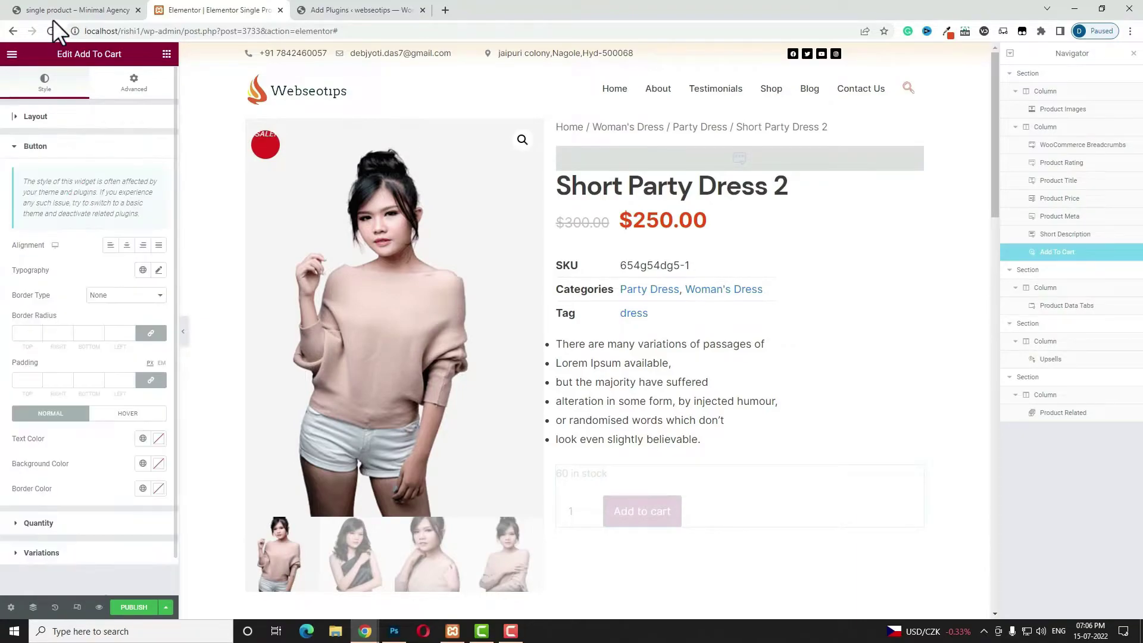
pyautogui.click(78, 12)
pyautogui.press('F5')
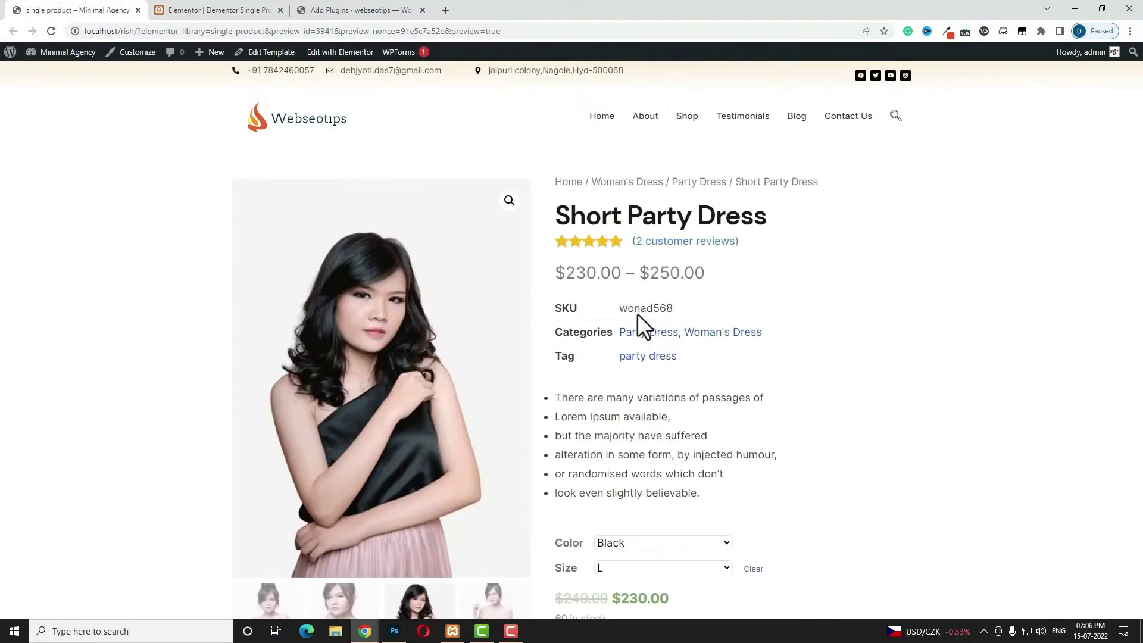
pyautogui.scroll(-6, 644, 374)
pyautogui.hotkey('ctrl', 'Tab')
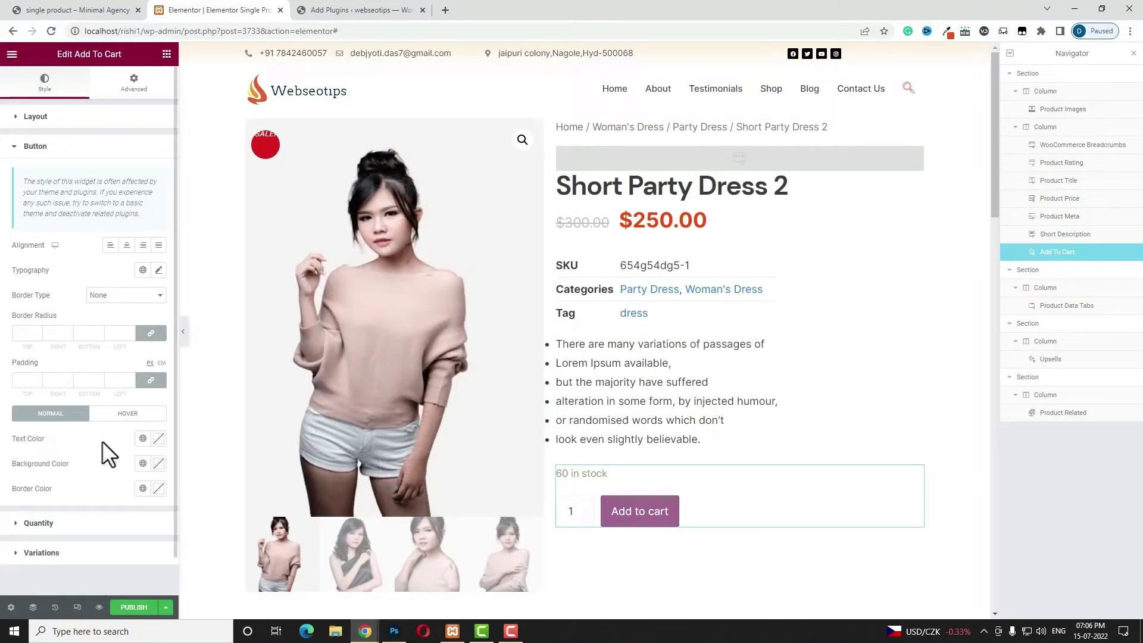
# - Make the cart button text #FFFFFF on a blue background, and quantity text #000000
pyautogui.click(157, 441)
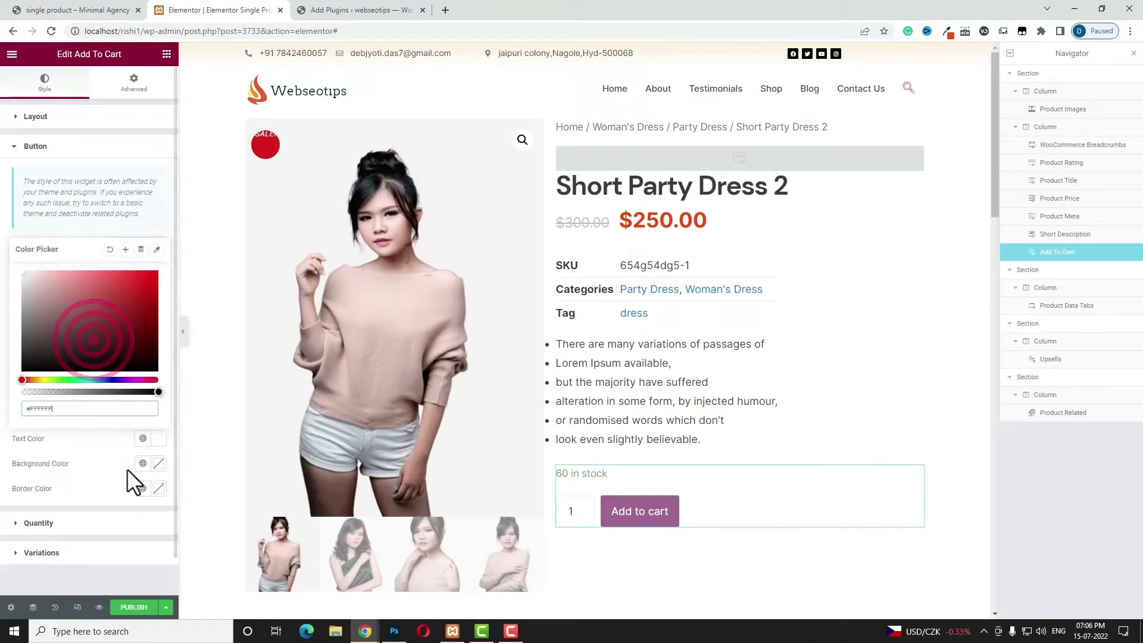
pyautogui.click(158, 464)
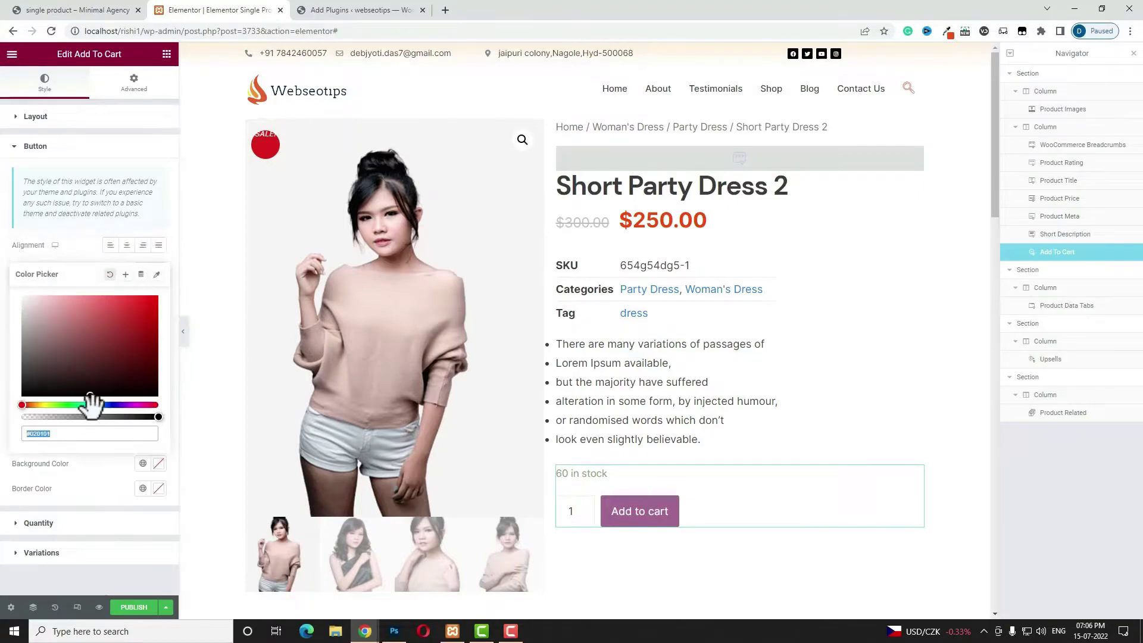
pyautogui.click(41, 523)
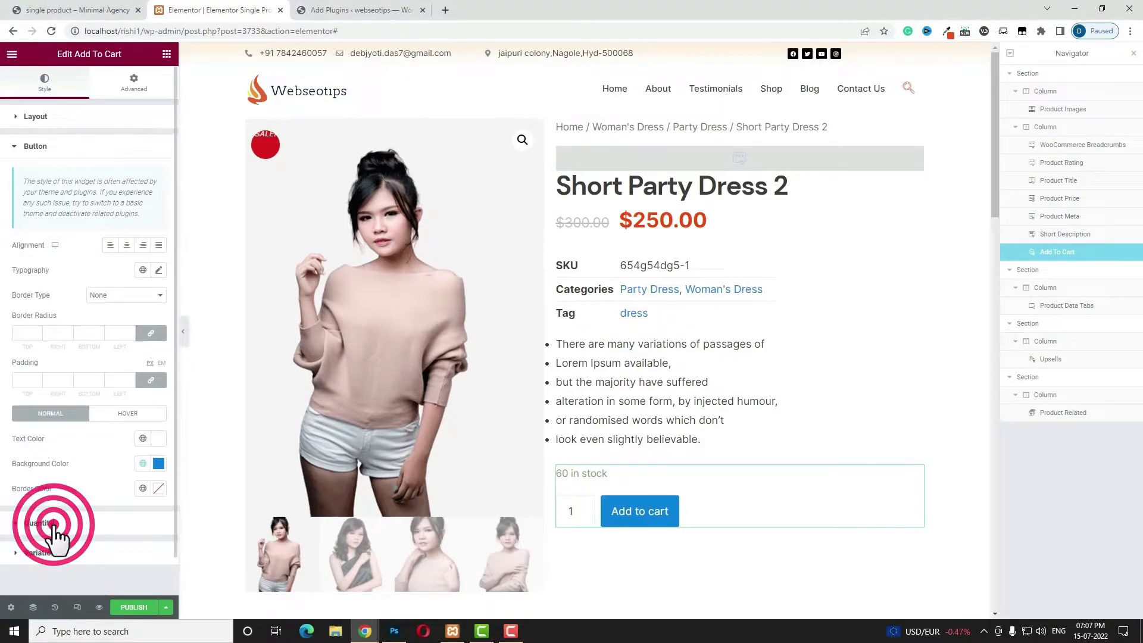
pyautogui.click(158, 412)
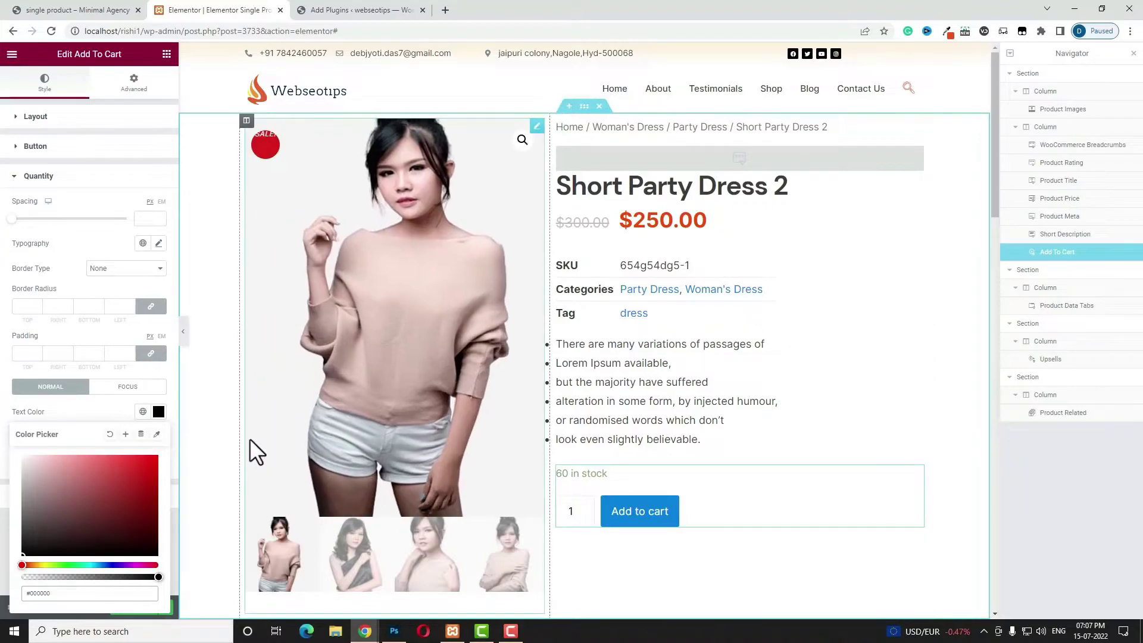
# - Give the variation selectors width 60, spacing 9 and space between 10
pyautogui.click(77, 496)
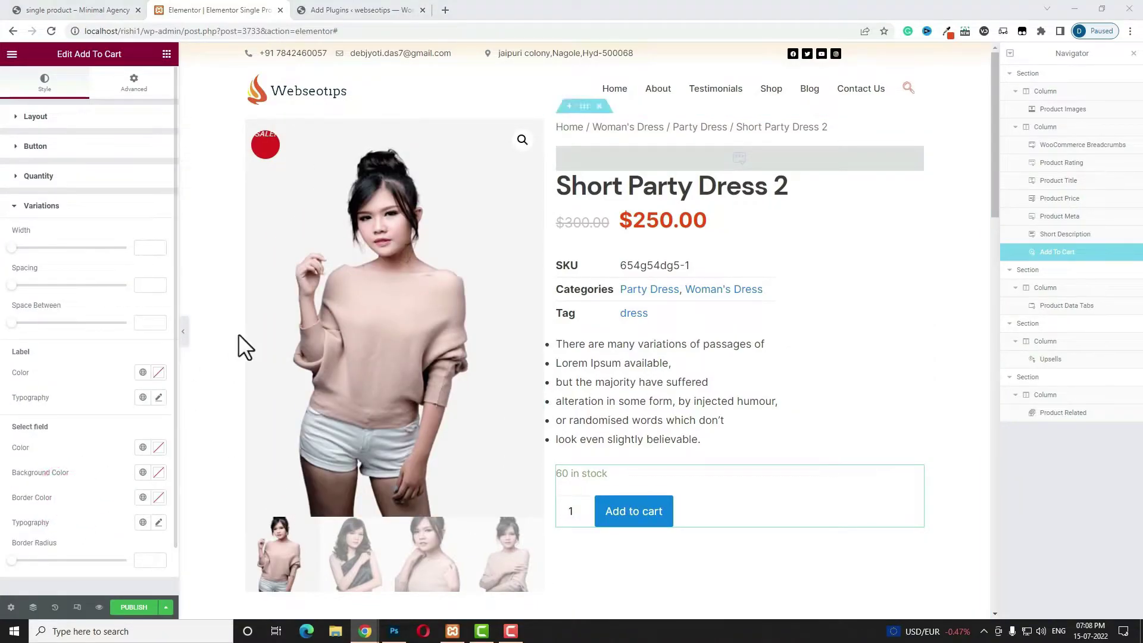
pyautogui.click(146, 247)
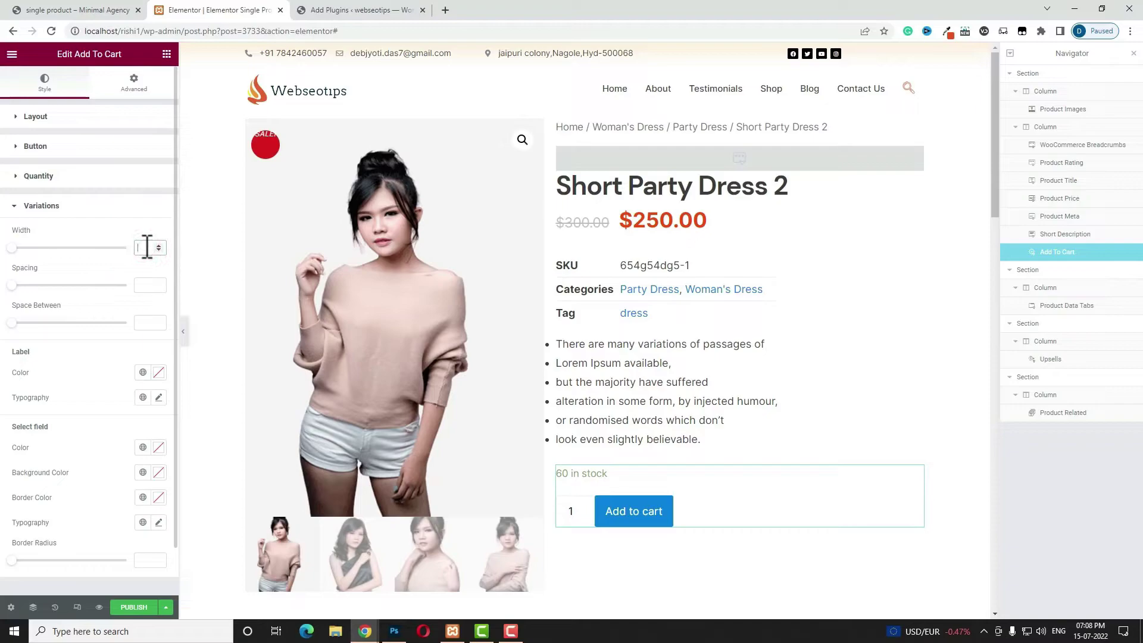
pyautogui.write('60')
pyautogui.click(142, 284)
pyautogui.click(147, 324)
# - Make variation labels dark grey, select field text #080707, and border radius 7
pyautogui.click(158, 372)
pyautogui.click(15, 487)
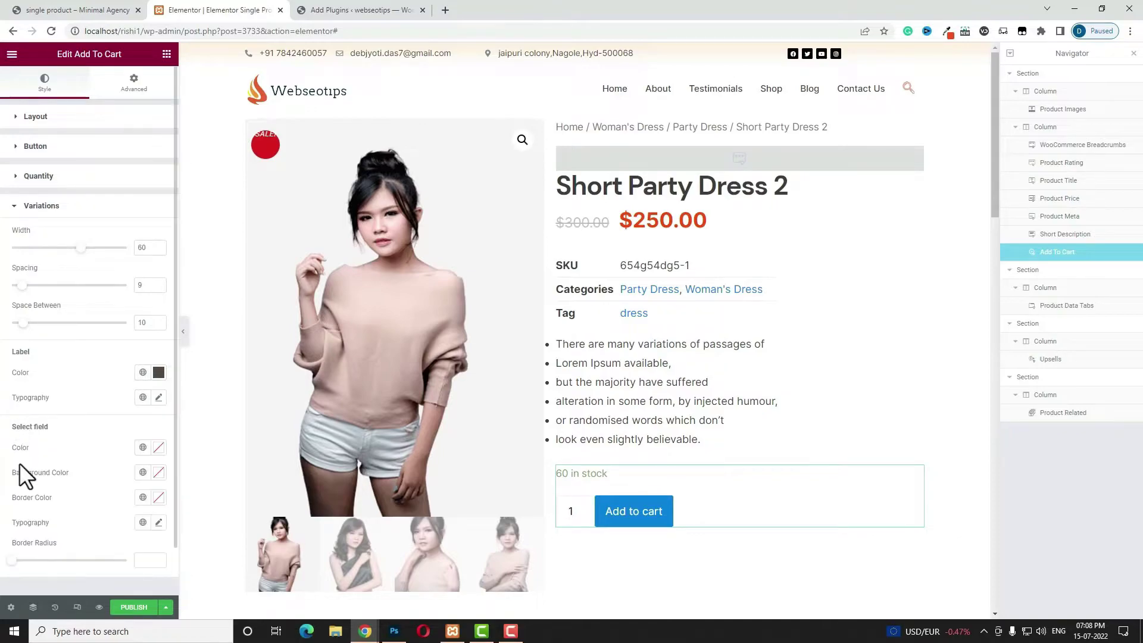
pyautogui.click(159, 447)
pyautogui.moveTo(90, 357); pyautogui.dragTo(0, 396)
pyautogui.click(141, 560)
pyautogui.click(140, 560)
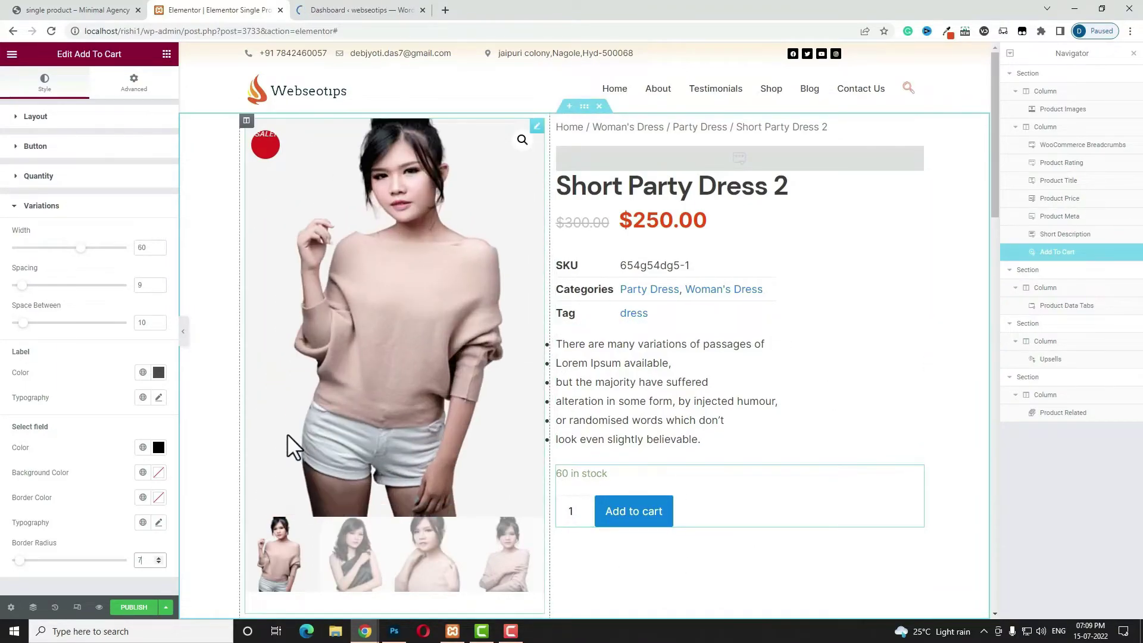
# - Open Short Party Dress 2 from All Products and set it to Variable product
pyautogui.click(335, 11)
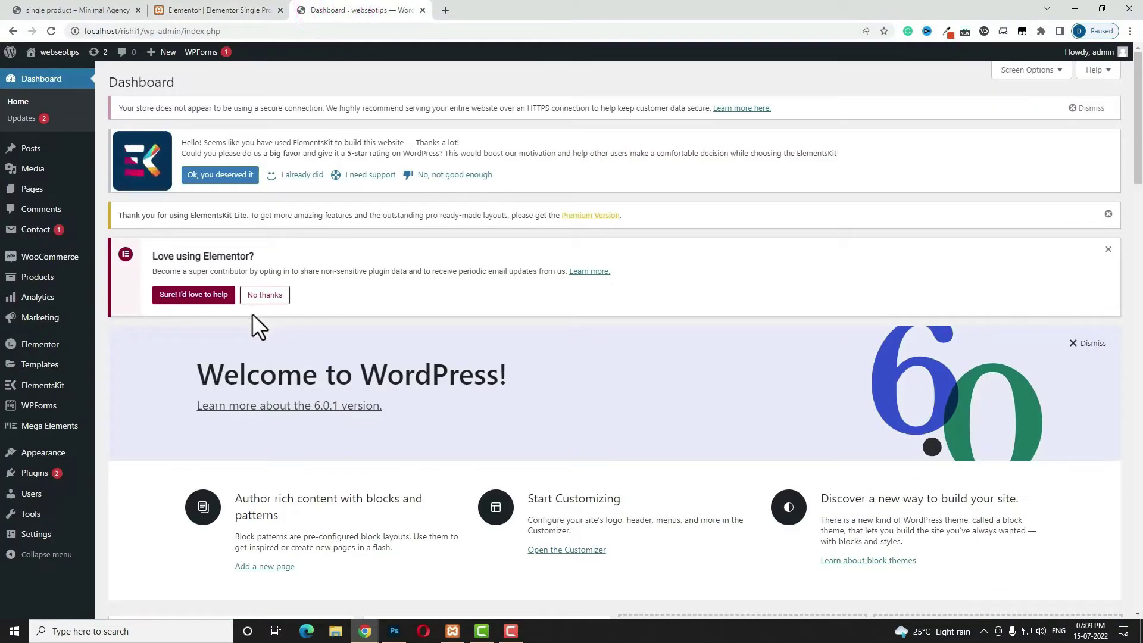
pyautogui.click(40, 277)
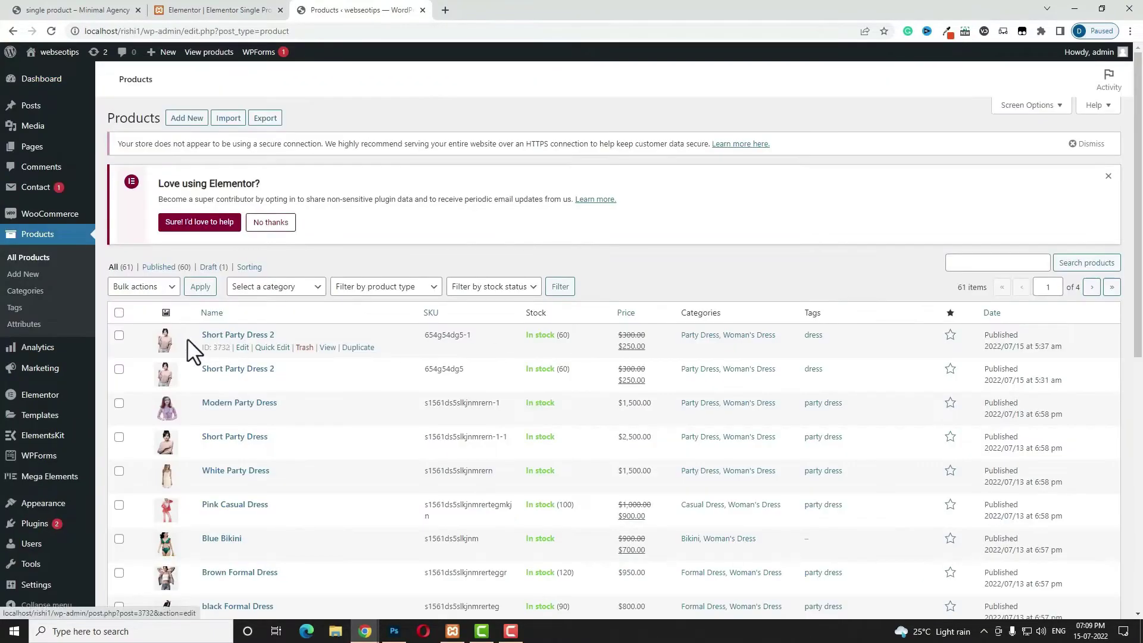
pyautogui.click(228, 336)
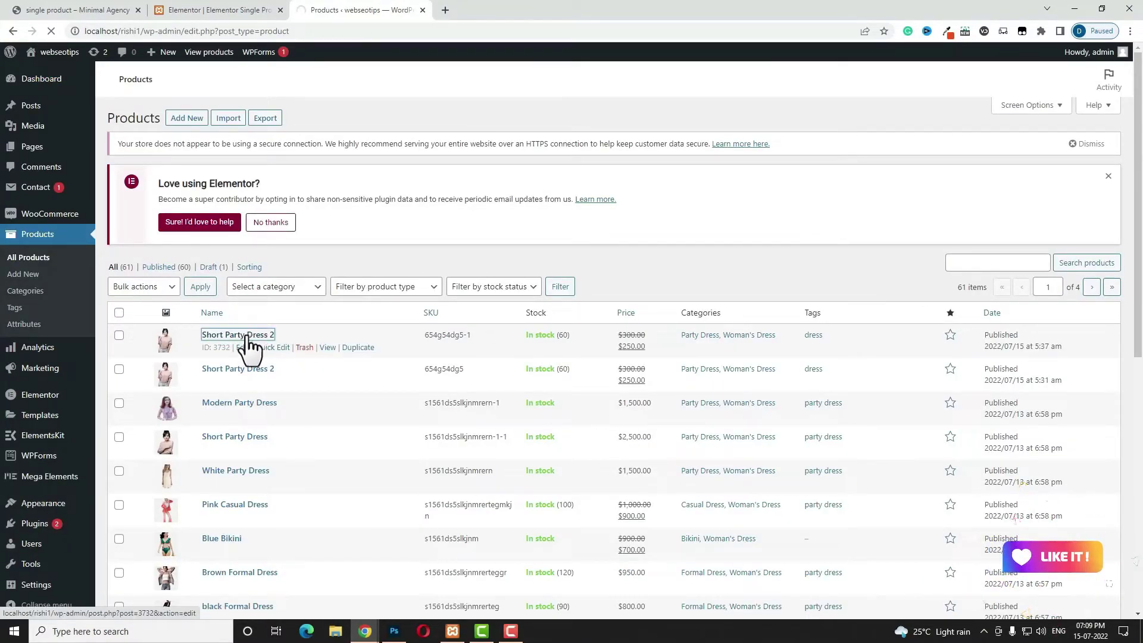
pyautogui.scroll(-6, 623, 405)
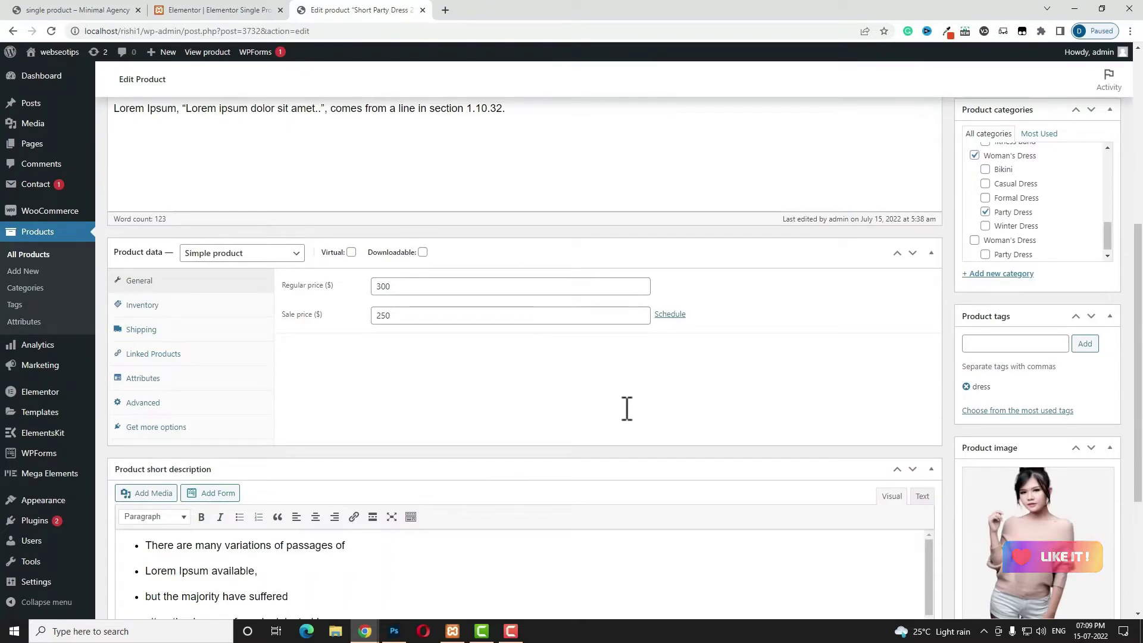
pyautogui.click(257, 262)
pyautogui.click(233, 316)
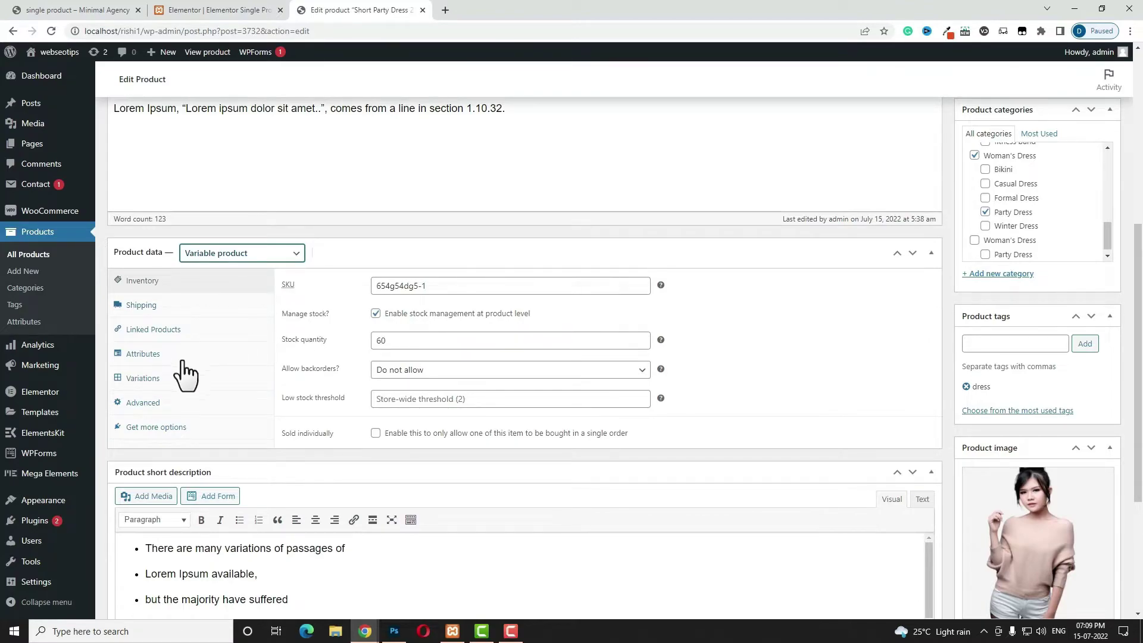
# - Add the Color attribute with Black and Orange, used for variations, and save it
pyautogui.click(153, 358)
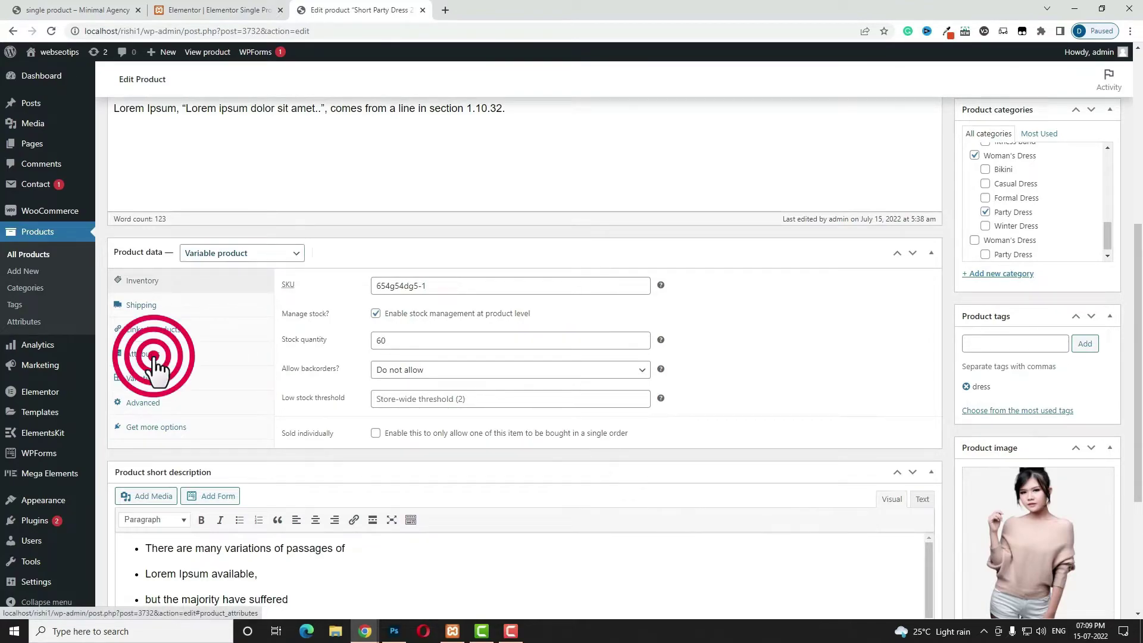
pyautogui.click(379, 284)
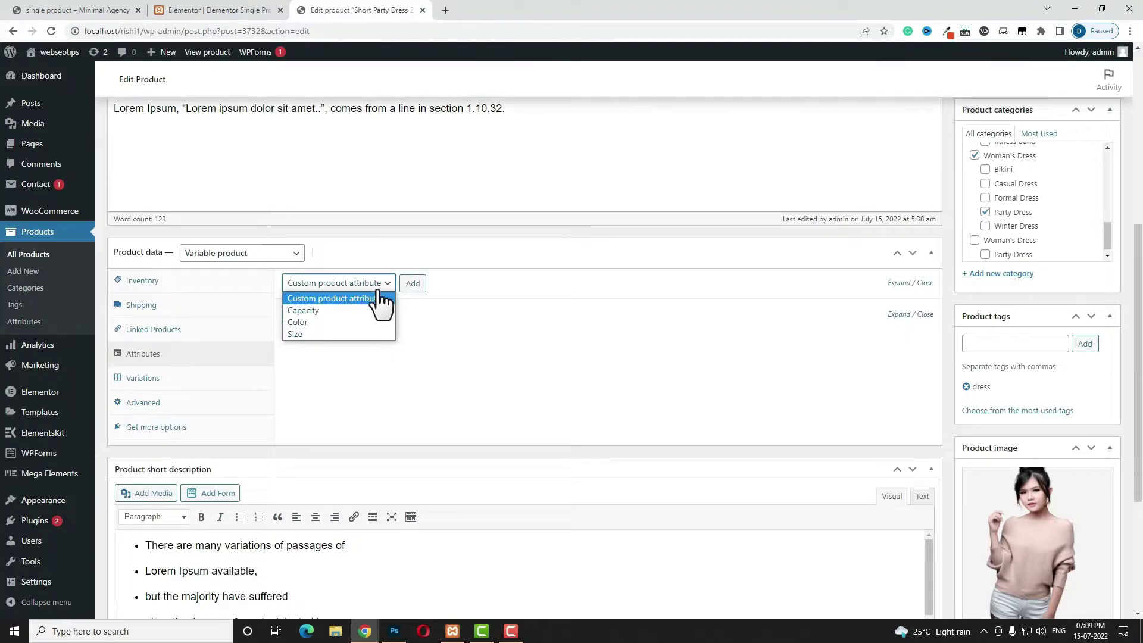
pyautogui.click(353, 322)
pyautogui.click(417, 284)
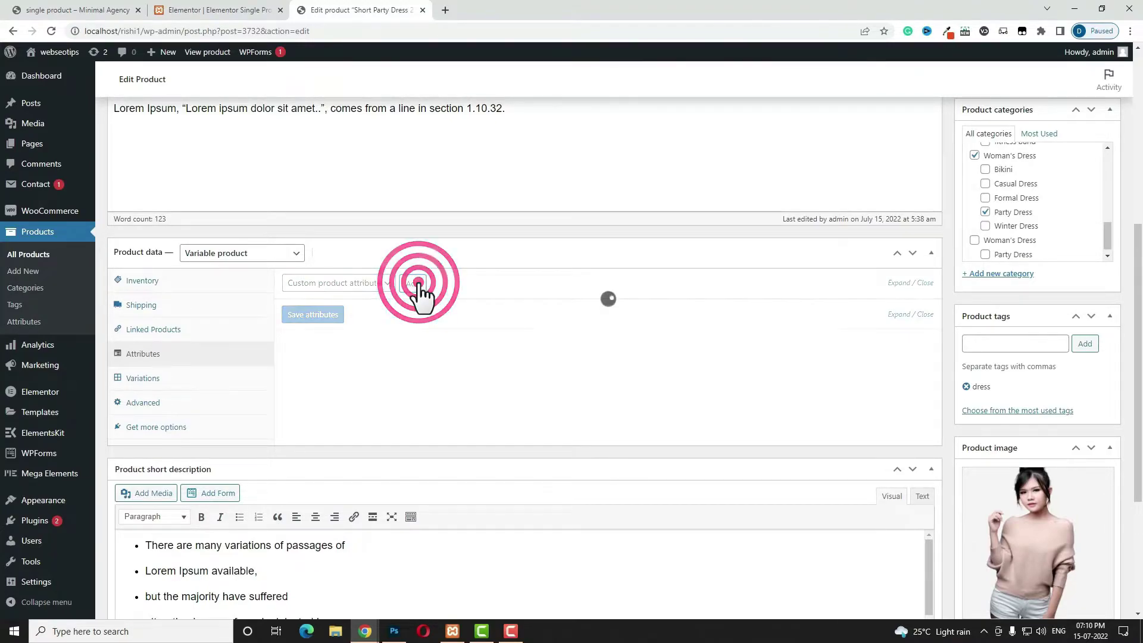
pyautogui.click(445, 356)
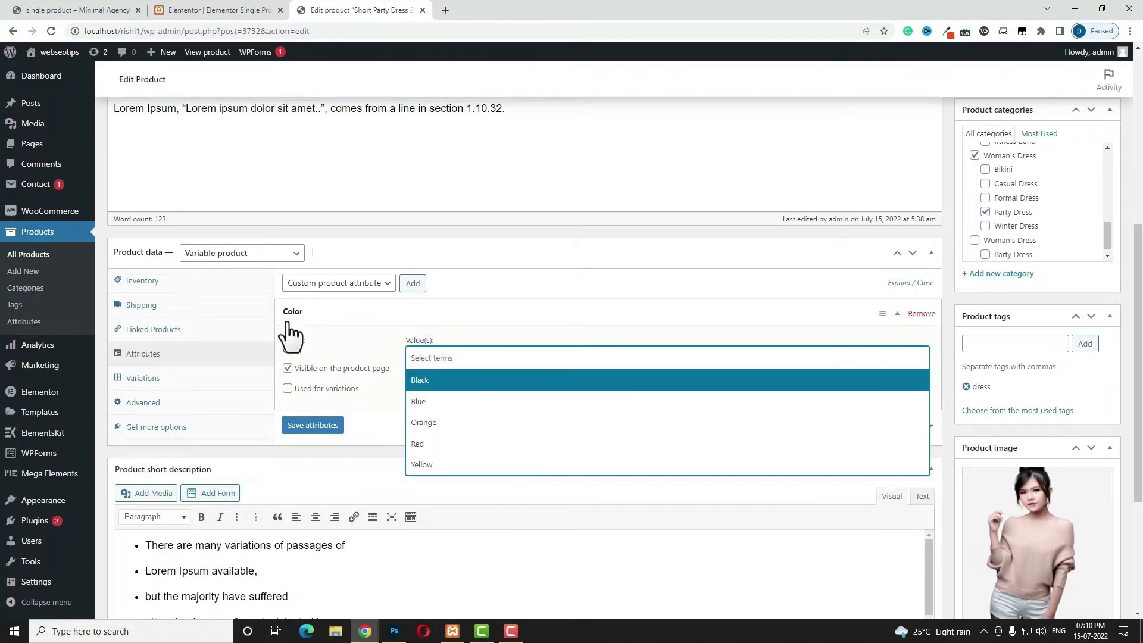
pyautogui.click(445, 383)
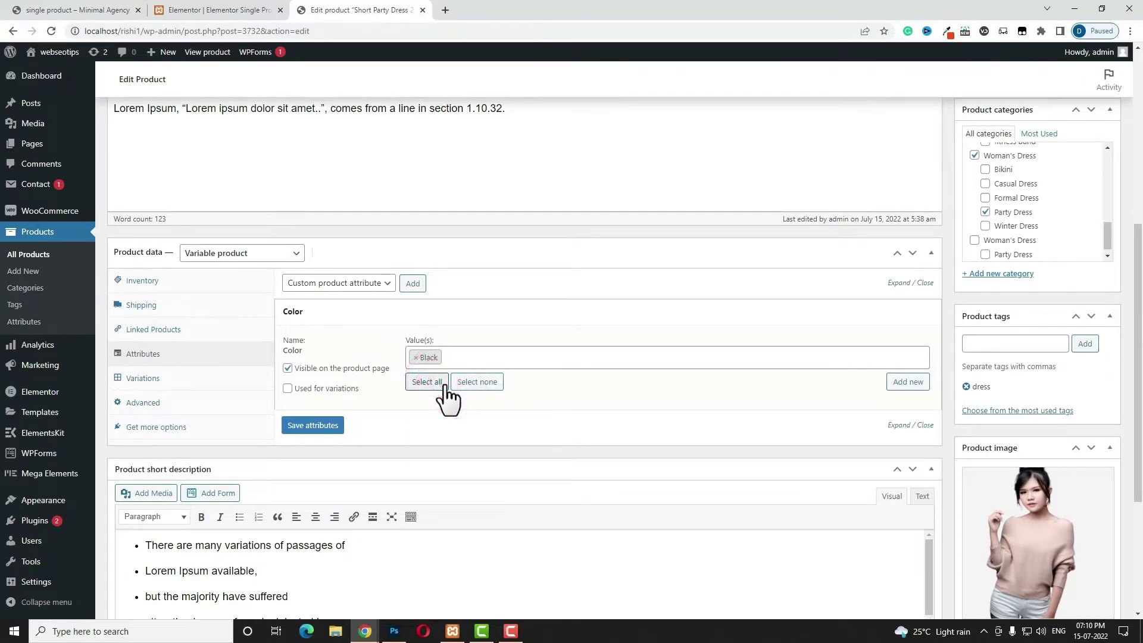
pyautogui.click(289, 388)
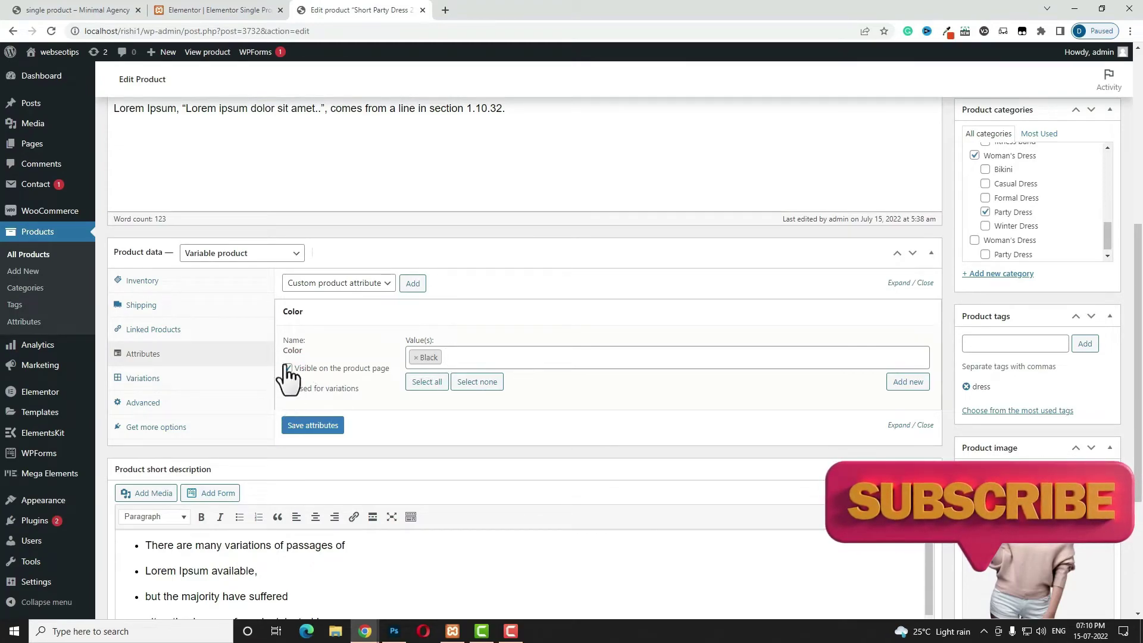
pyautogui.click(479, 356)
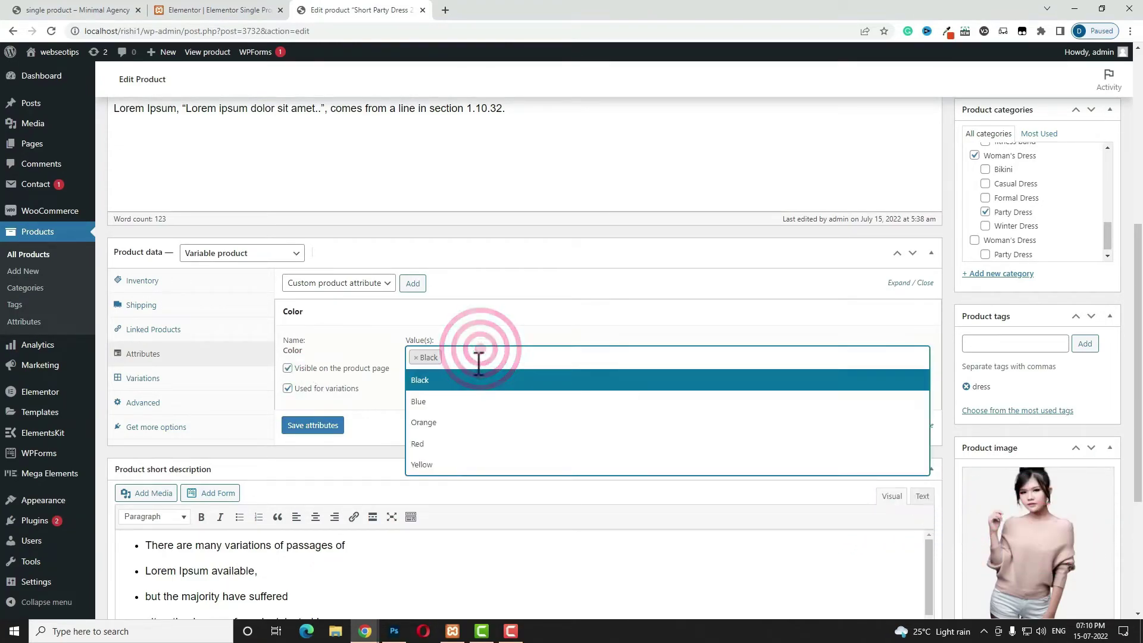
pyautogui.click(447, 423)
pyautogui.click(316, 427)
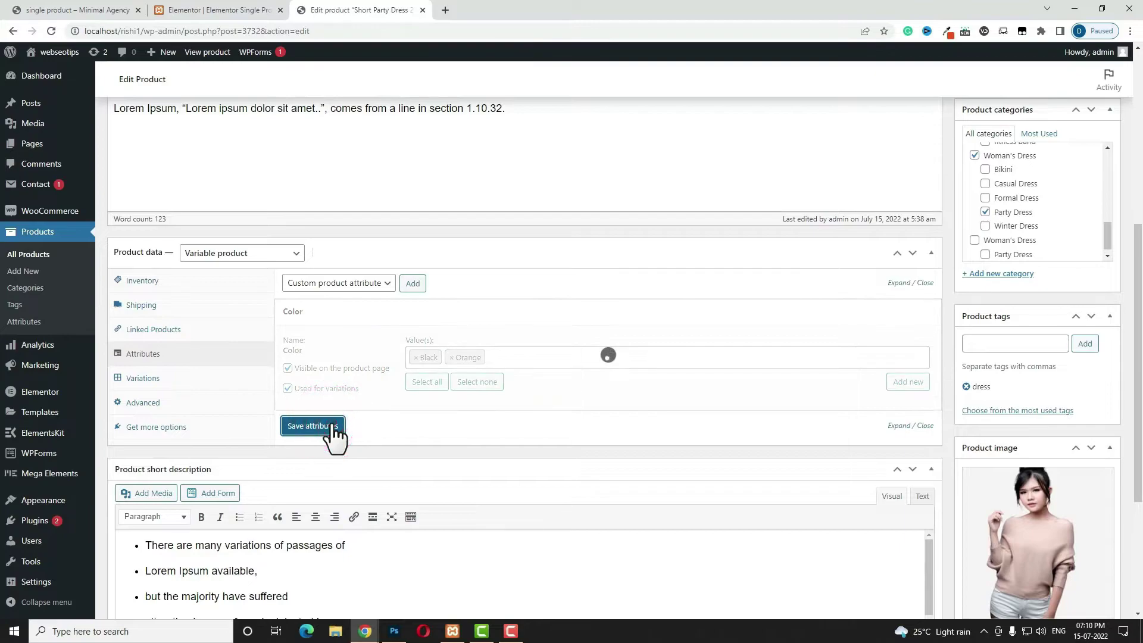
# - Add the Size attribute with L and M, used for variations, and save it
pyautogui.click(366, 284)
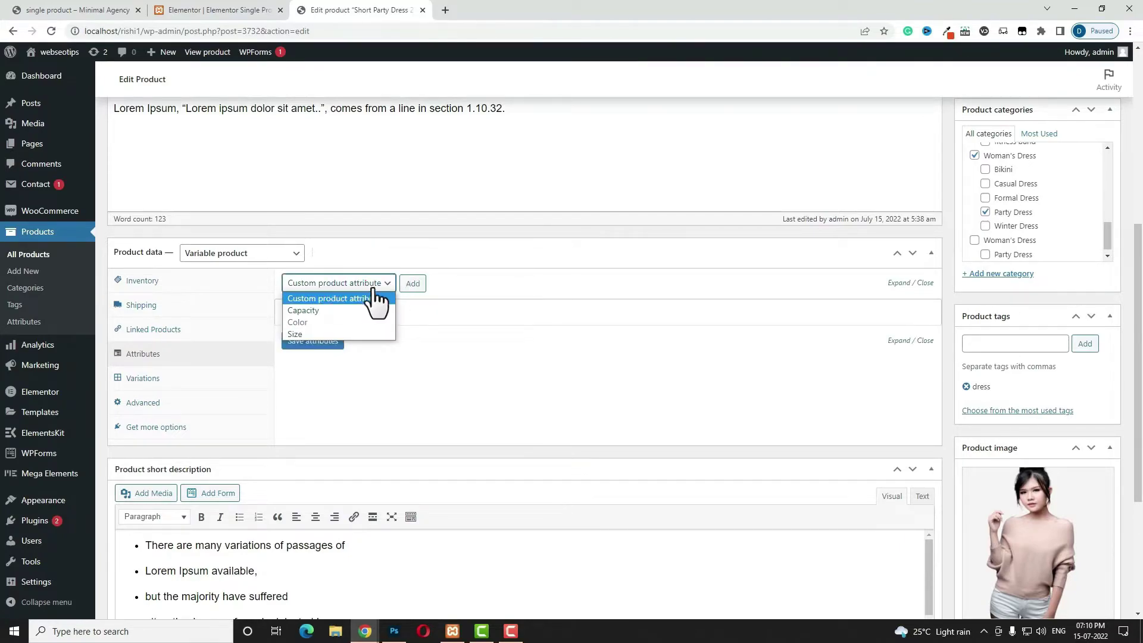
pyautogui.click(325, 332)
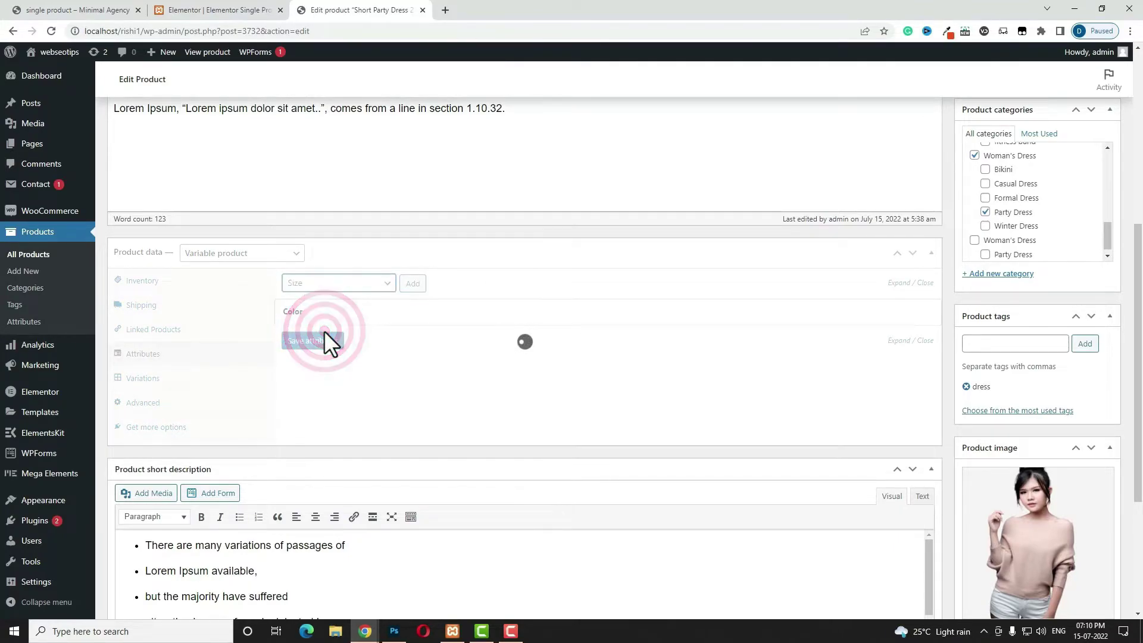
pyautogui.click(411, 285)
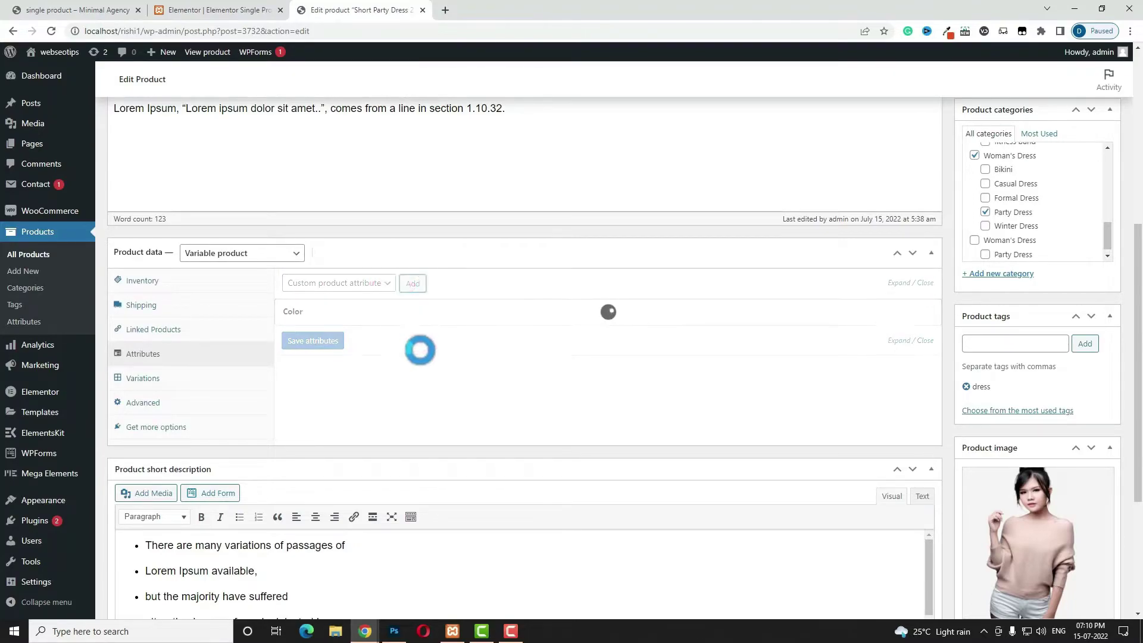
pyautogui.click(450, 384)
pyautogui.click(440, 407)
pyautogui.click(423, 428)
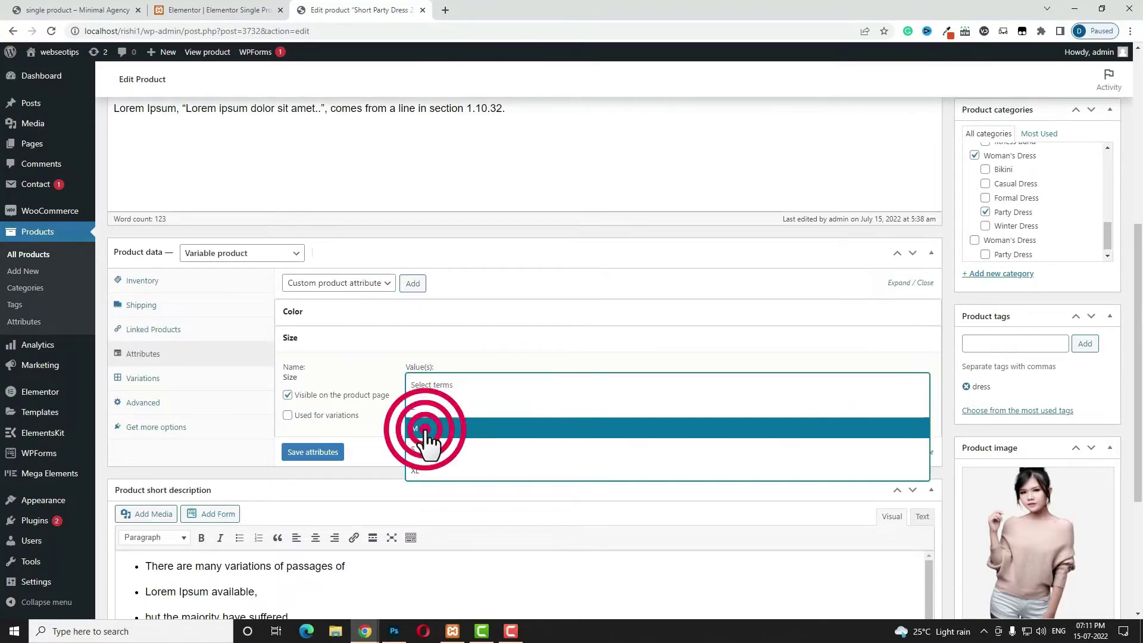
pyautogui.click(287, 415)
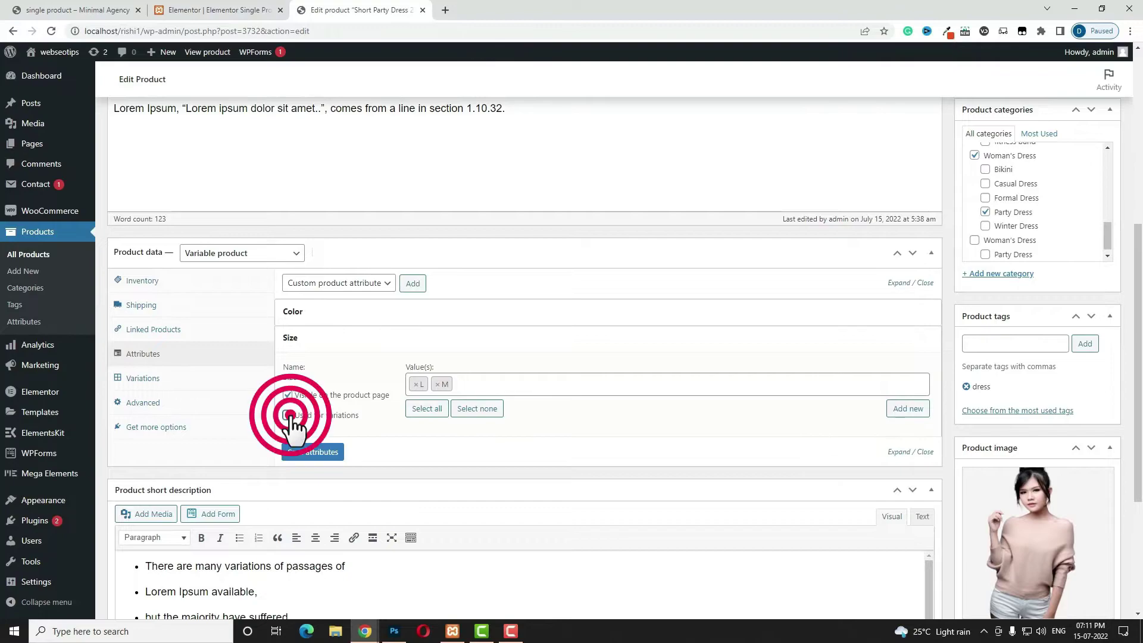
pyautogui.click(329, 452)
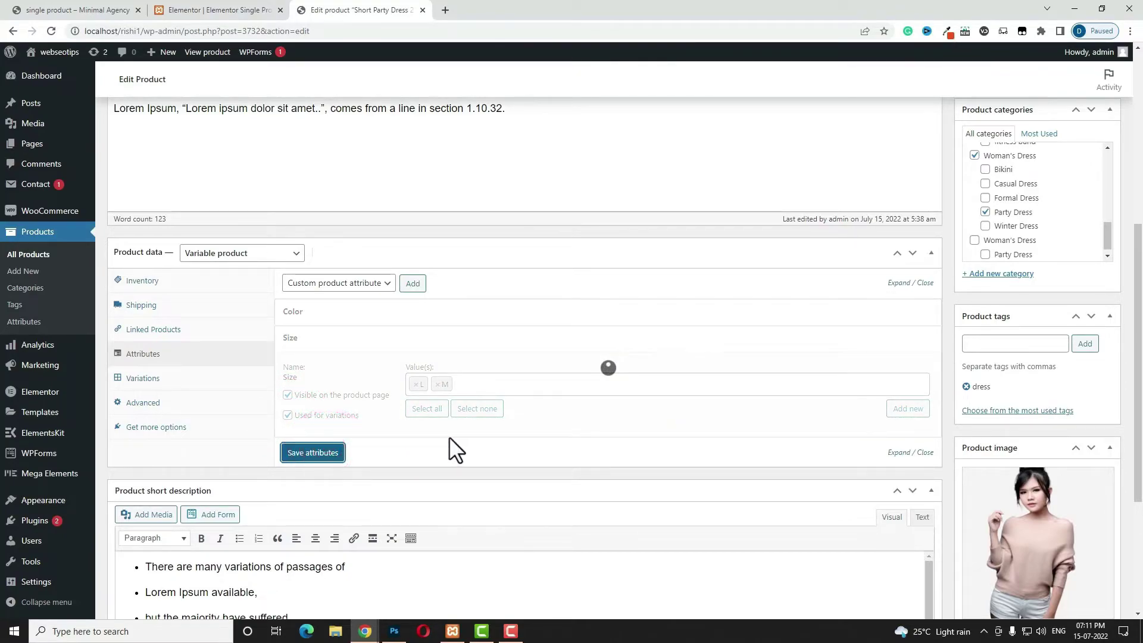
pyautogui.click(158, 377)
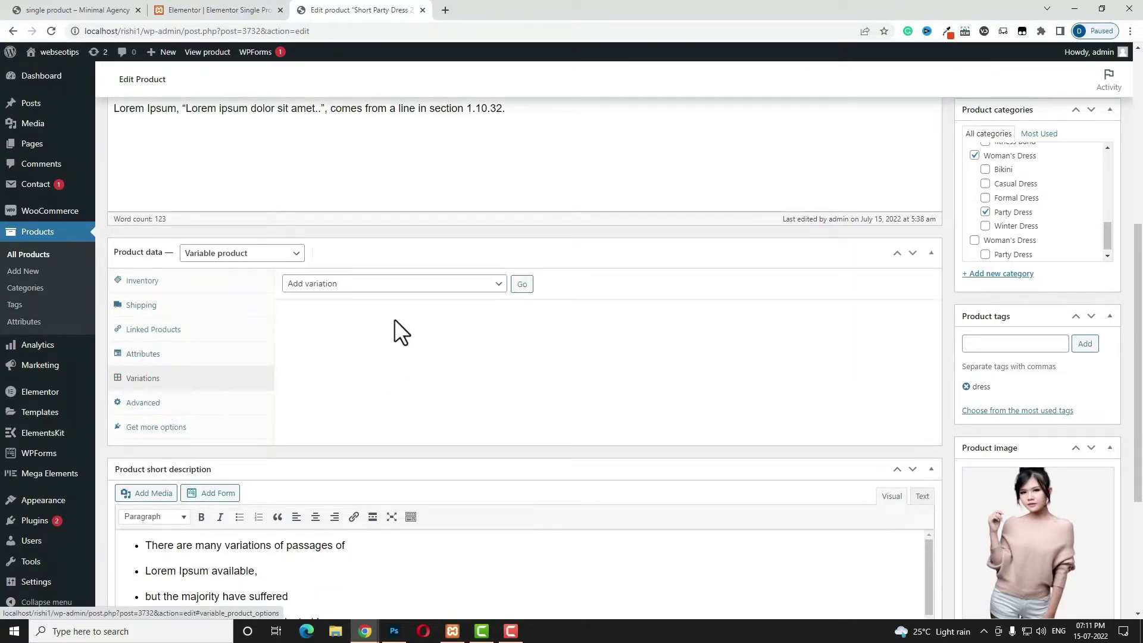
# - Create variations from all attributes, confirming the four colour-size combinations
pyautogui.click(388, 285)
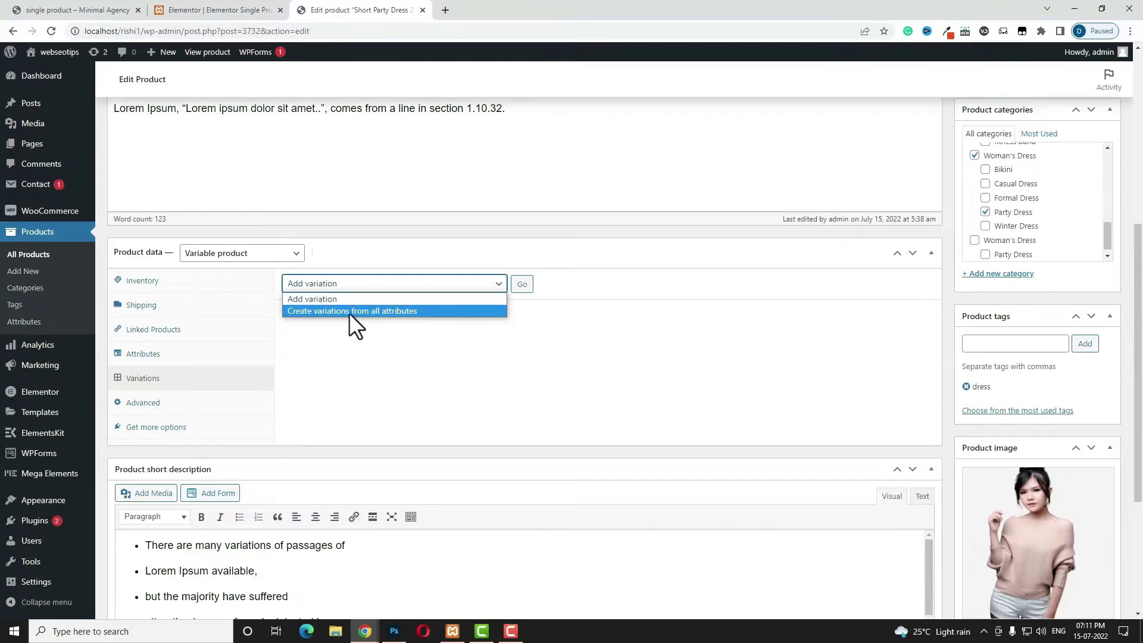
pyautogui.click(406, 312)
pyautogui.click(521, 285)
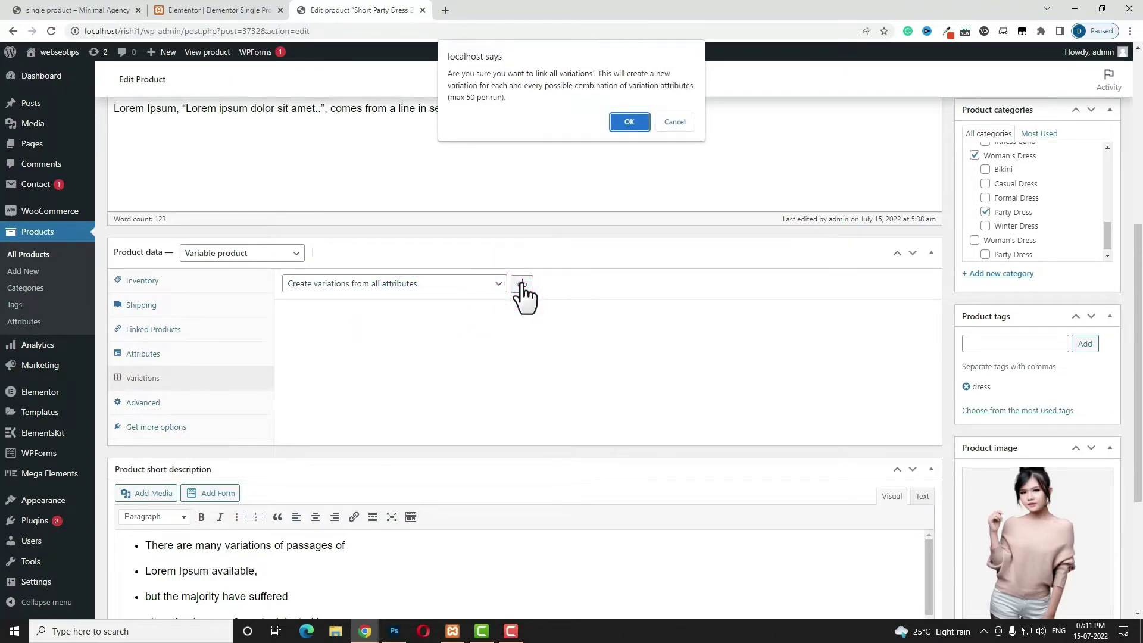
pyautogui.click(640, 124)
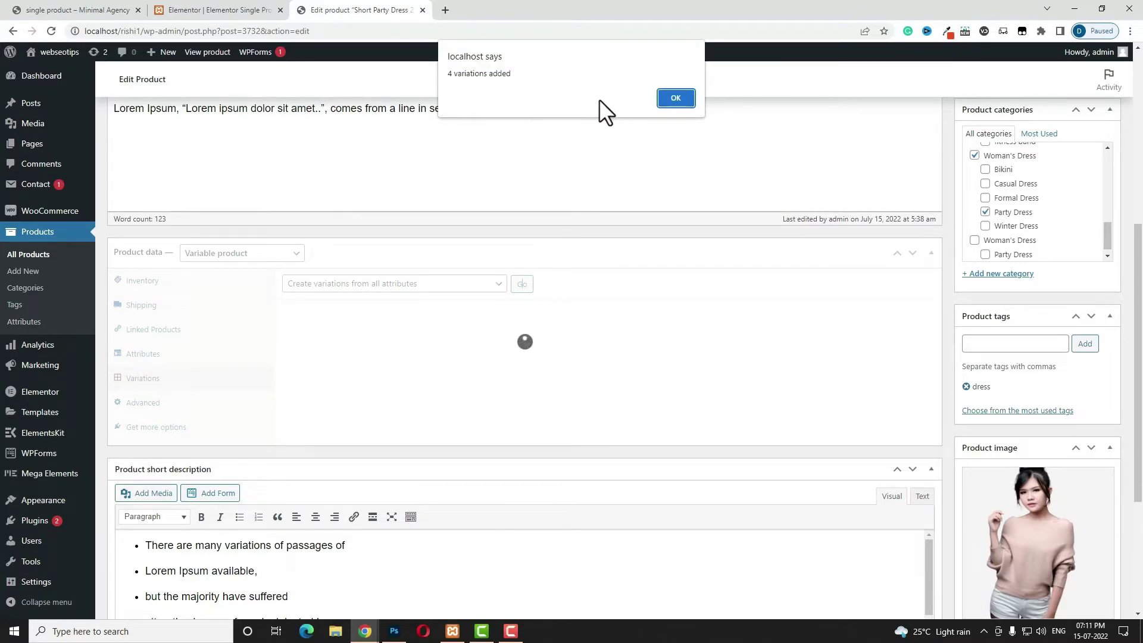
pyautogui.click(673, 102)
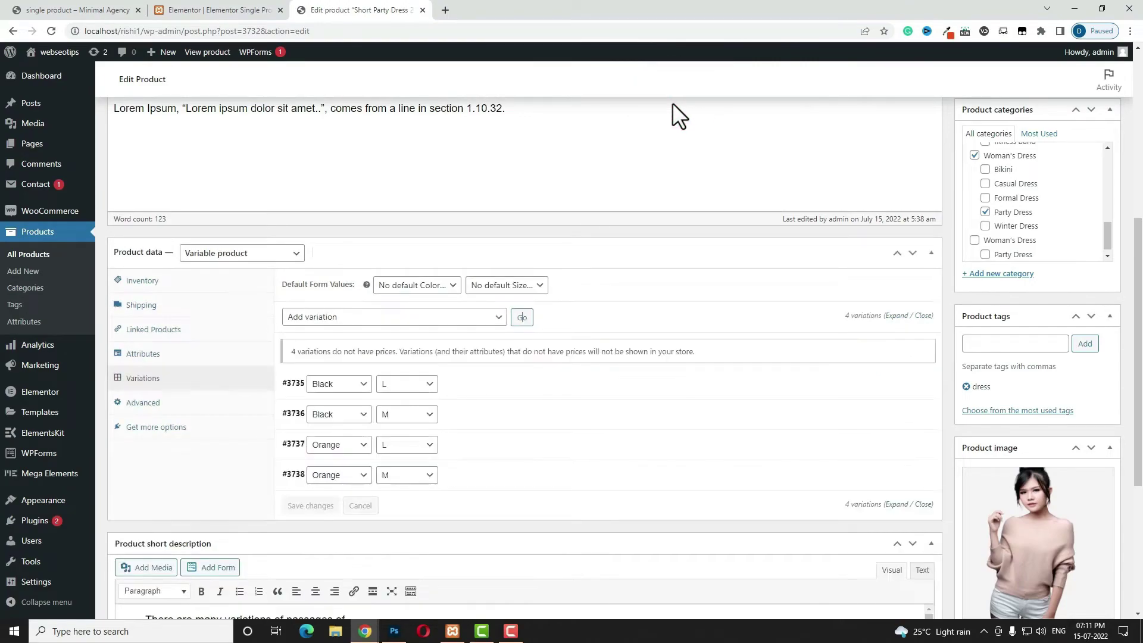
# - Give the Black / L variation the model photo and a regular price of 250
pyautogui.click(494, 384)
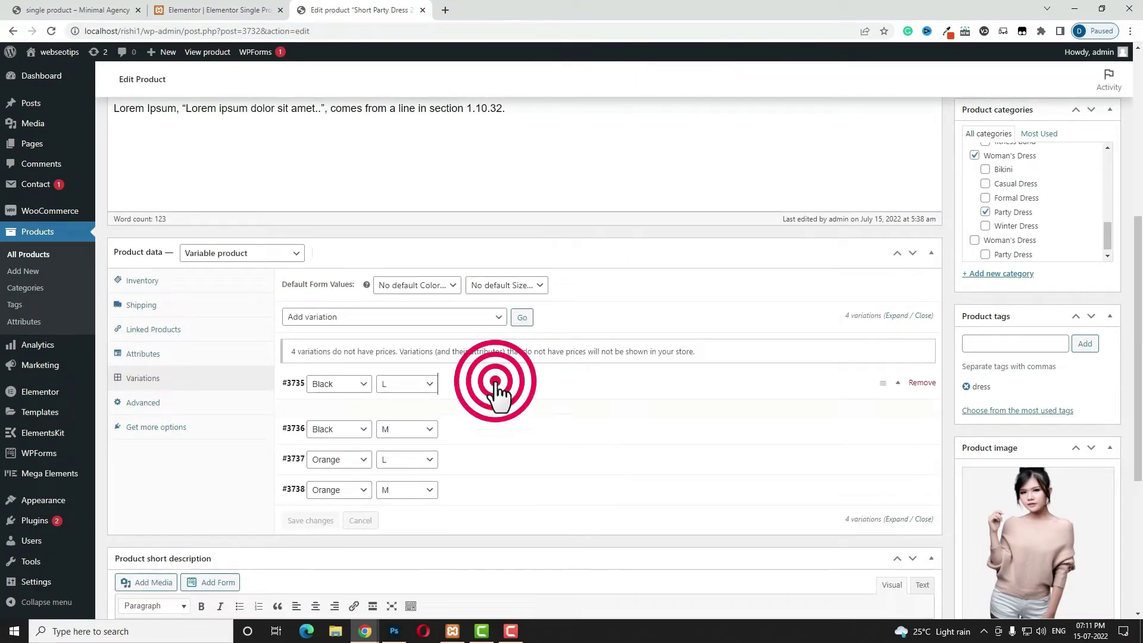
pyautogui.click(309, 435)
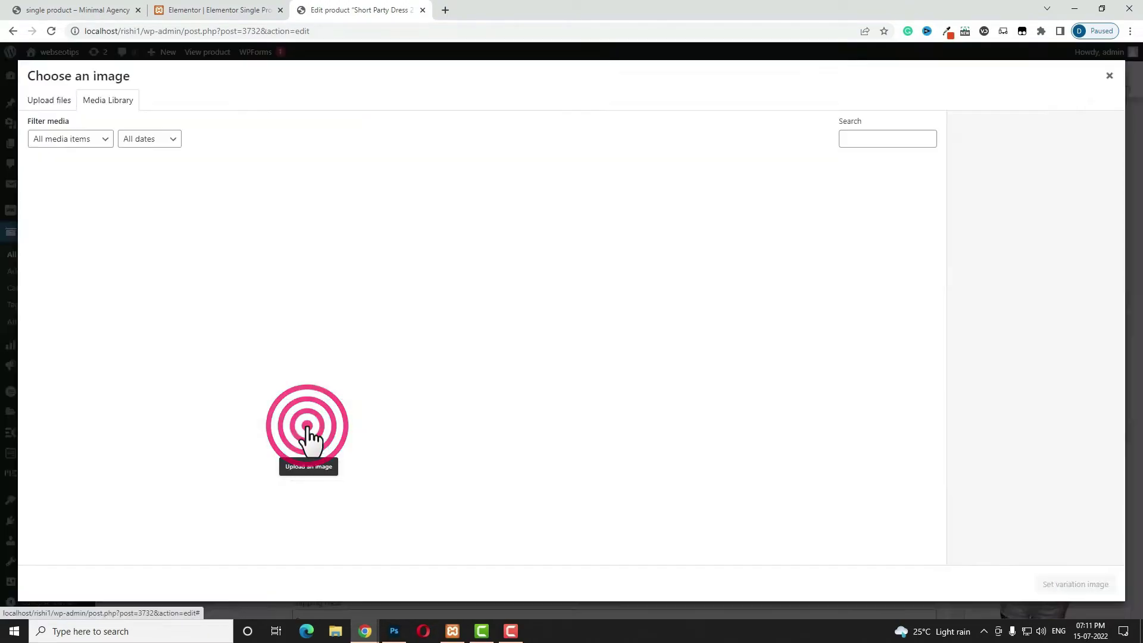
pyautogui.click(539, 225)
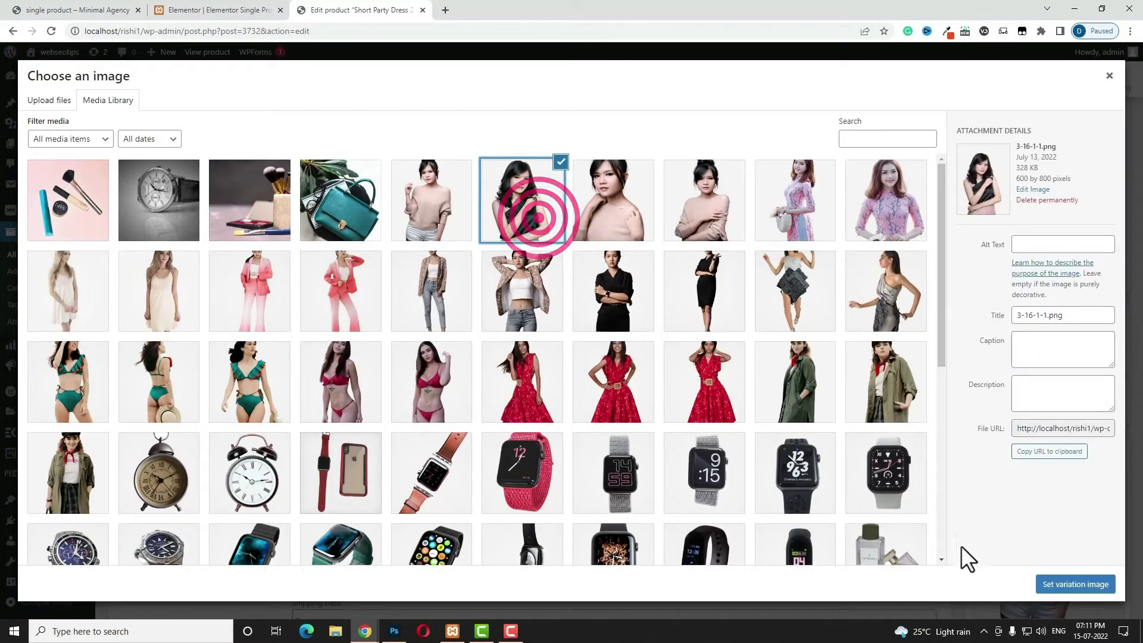
pyautogui.click(1054, 586)
pyautogui.click(327, 402)
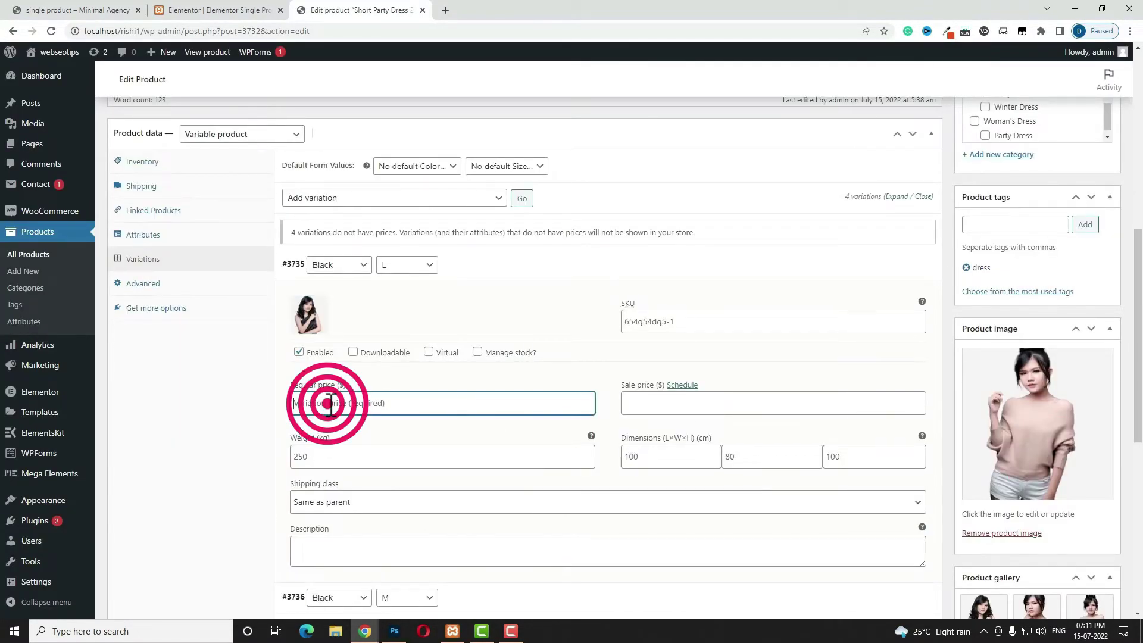
pyautogui.write('250')
pyautogui.click(643, 401)
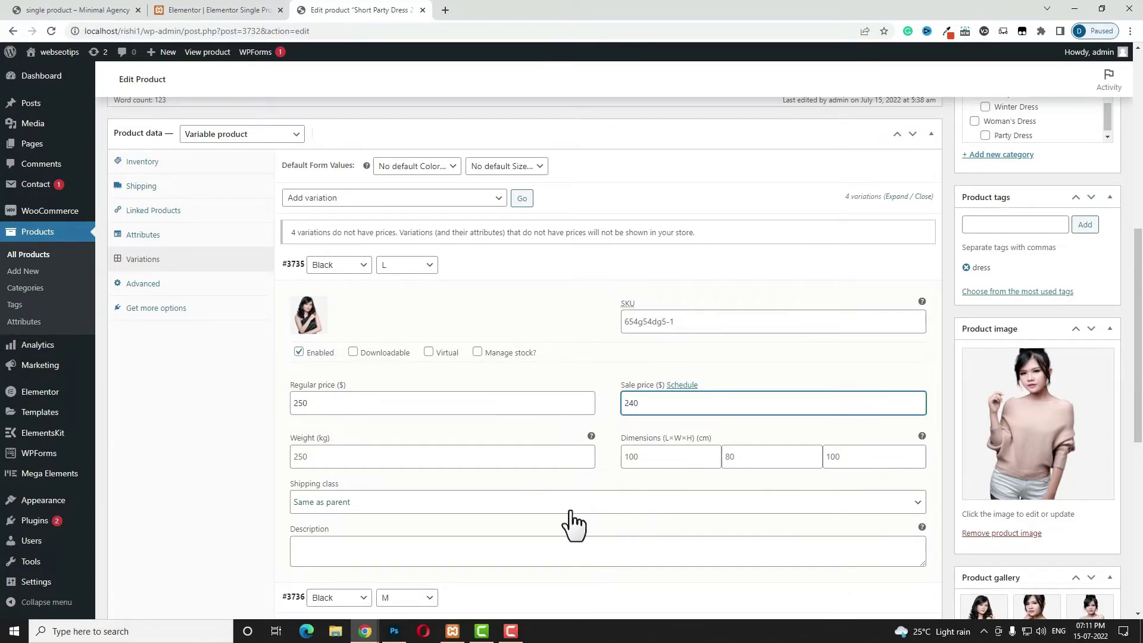
pyautogui.scroll(-2, 577, 524)
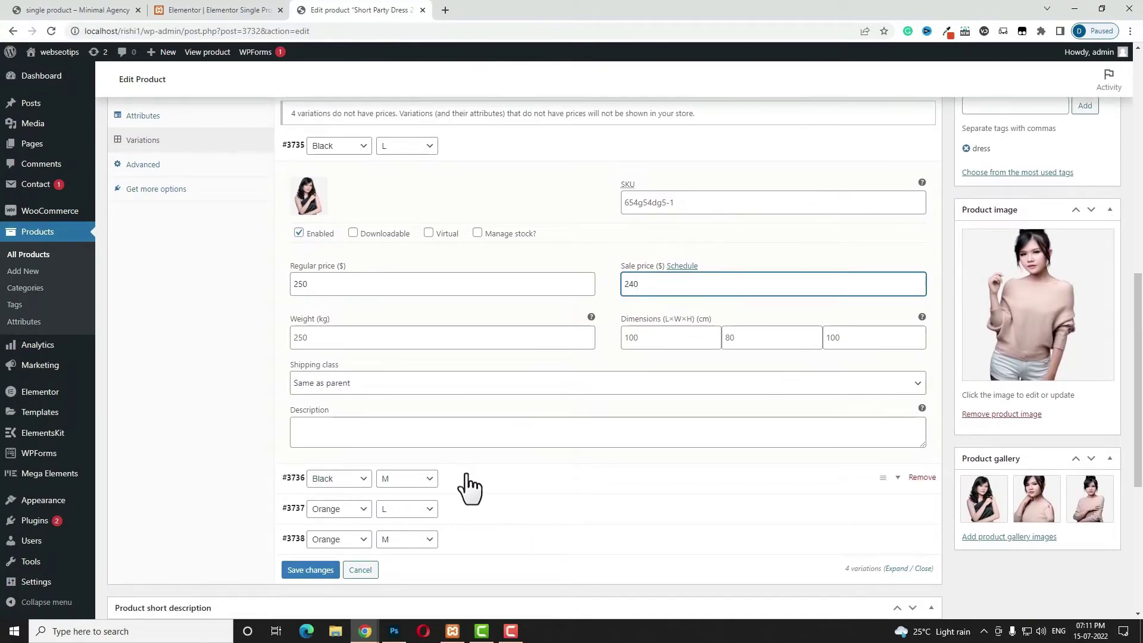
# - Give Black / M the photo 3-16-1-1.png, regular price 230 and sale price 220
pyautogui.click(467, 477)
pyautogui.click(301, 527)
pyautogui.click(523, 236)
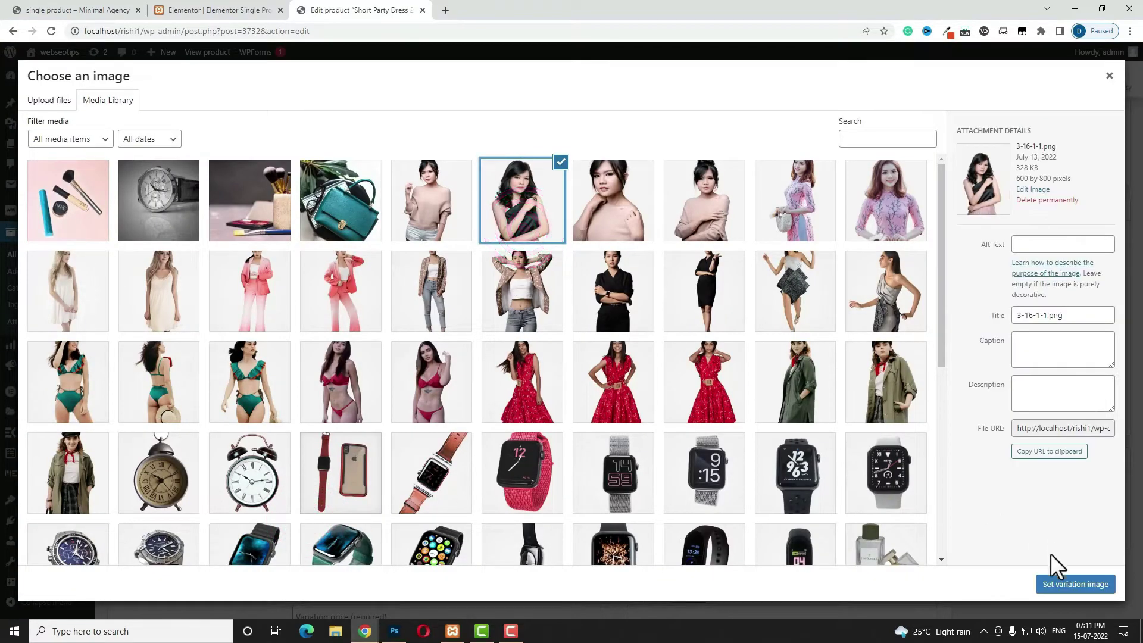
pyautogui.click(1054, 582)
pyautogui.scroll(-2, 498, 587)
pyautogui.click(408, 440)
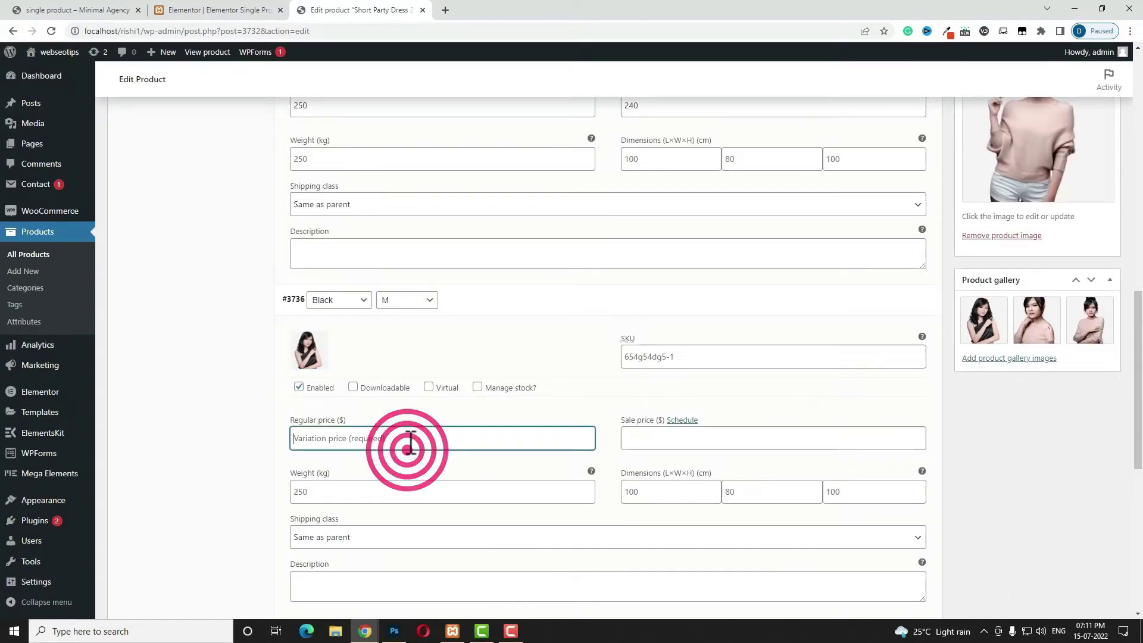
pyautogui.write('230')
pyautogui.click(734, 439)
pyautogui.write('220')
pyautogui.scroll(-5, 401, 352)
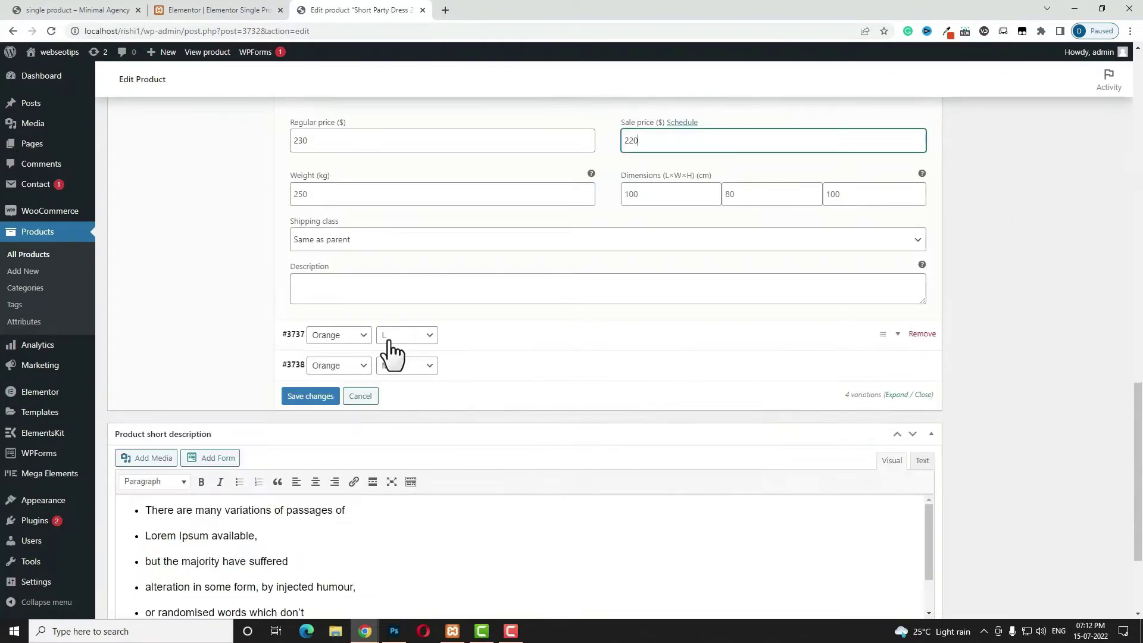
# - Give the Orange / L variation the beige-sweater photo and a regular price of 230
pyautogui.click(555, 338)
pyautogui.click(298, 381)
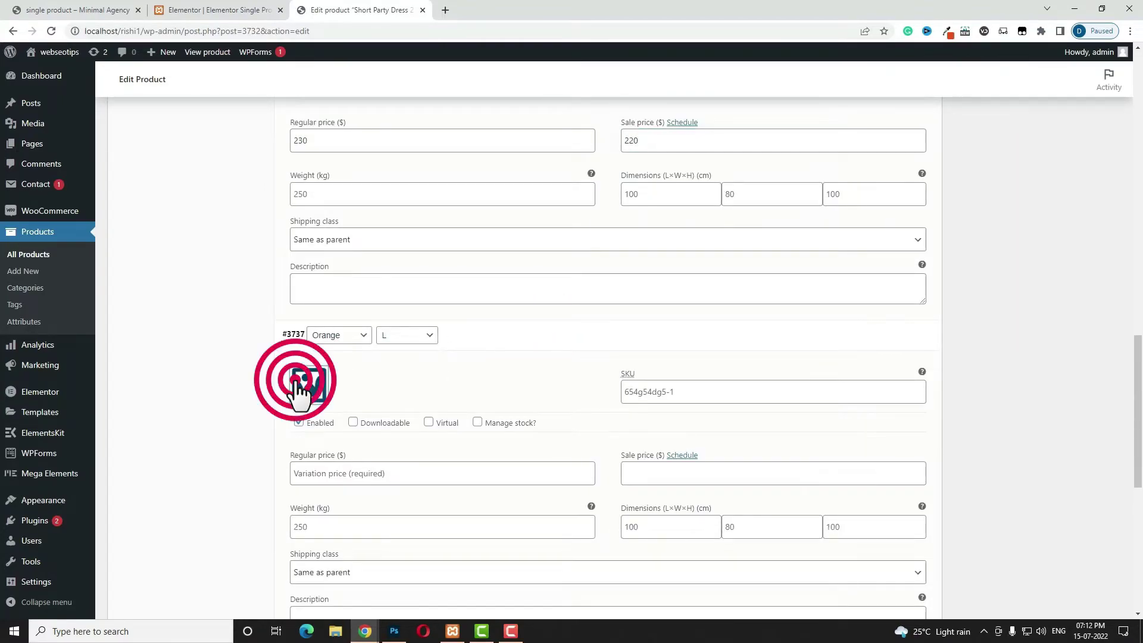
pyautogui.click(455, 222)
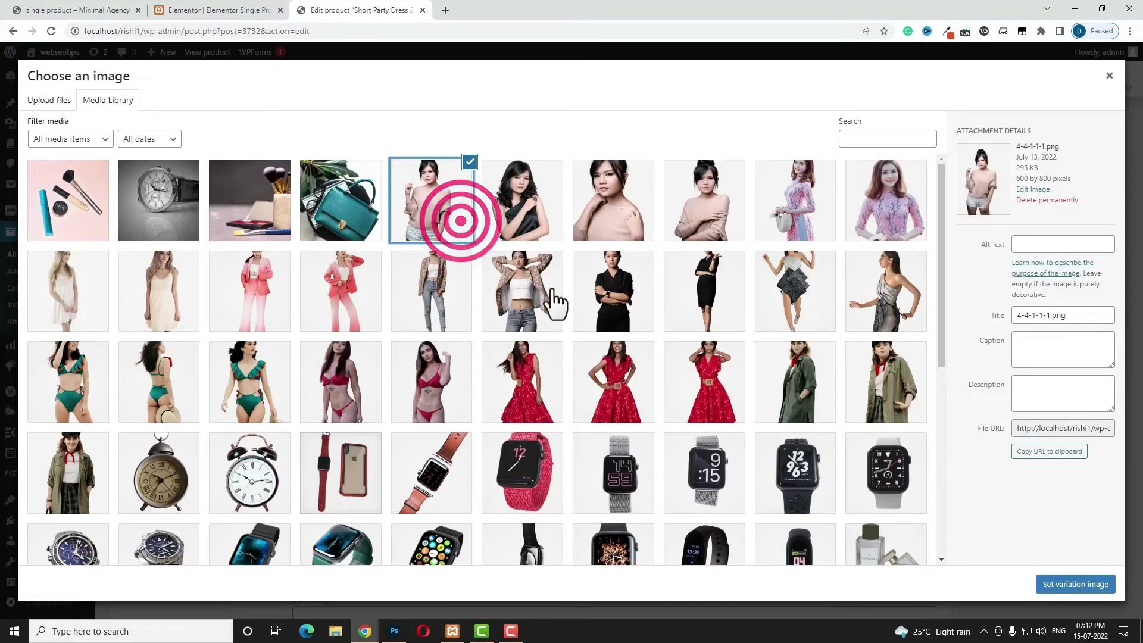
pyautogui.click(1050, 586)
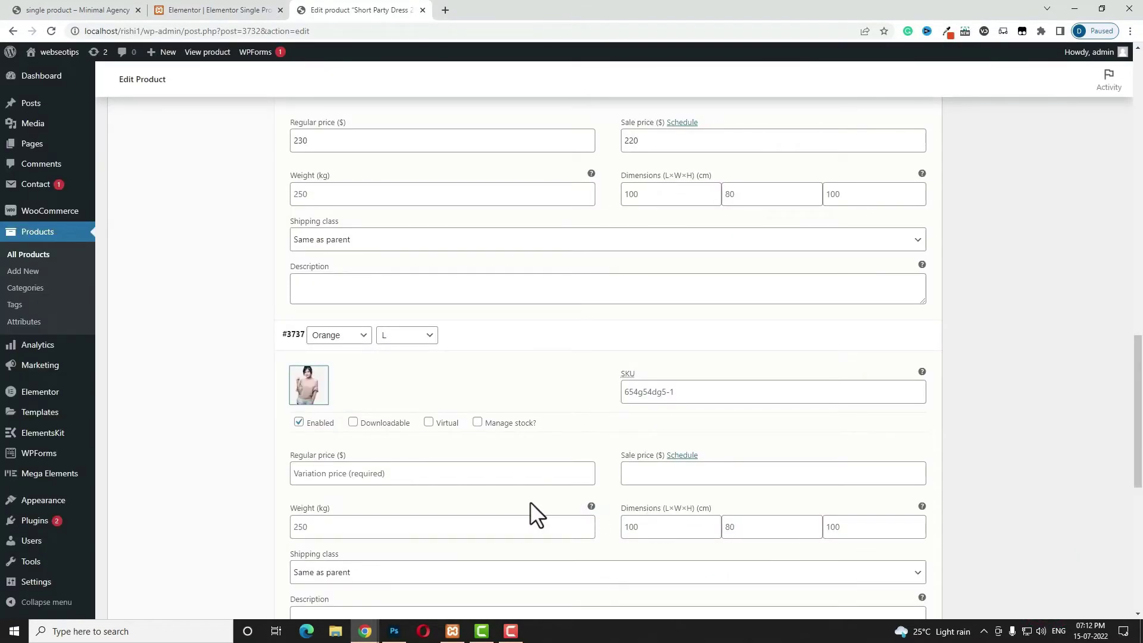
pyautogui.click(451, 473)
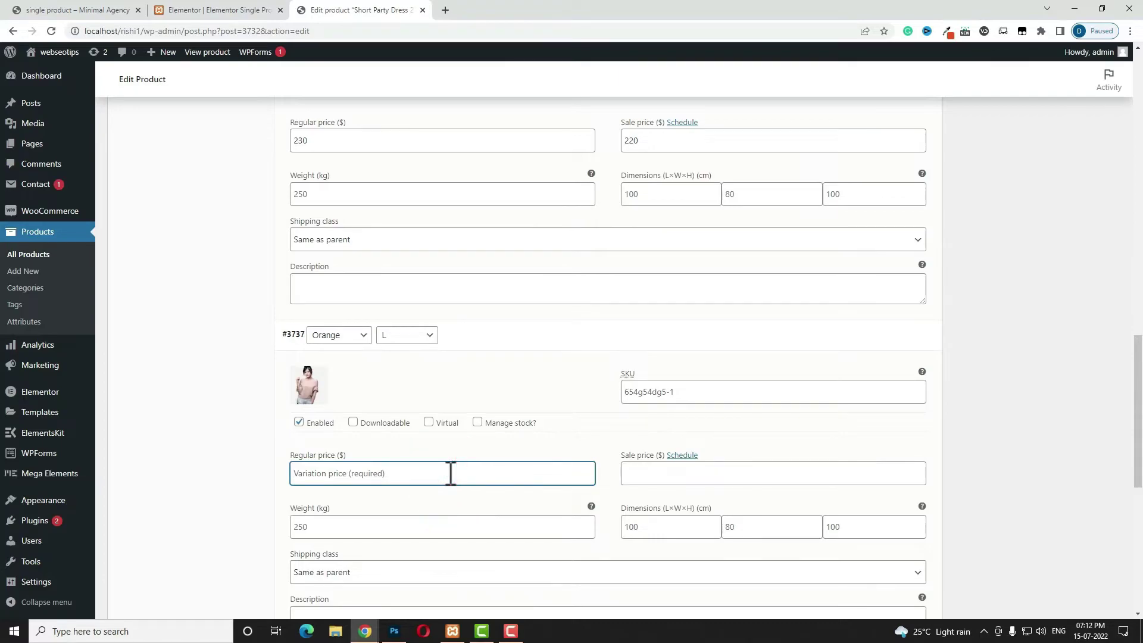
pyautogui.write('230')
pyautogui.scroll(-6, 470, 474)
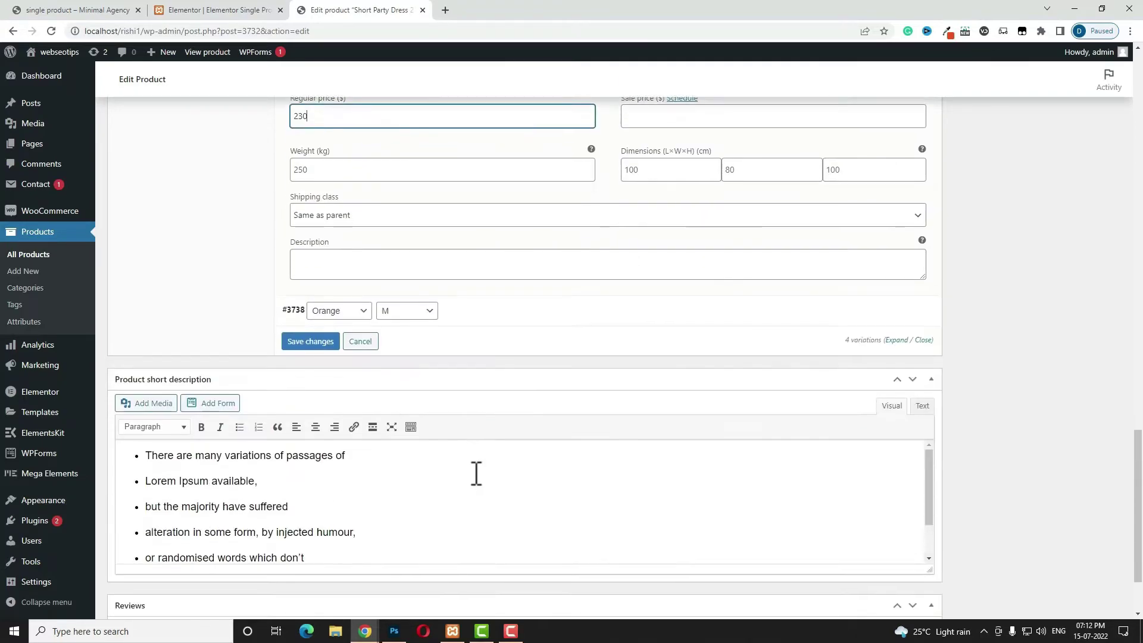
# - Give Orange / M the beige-sweater photo and regular price 270, then save the variations
pyautogui.click(485, 311)
pyautogui.click(309, 361)
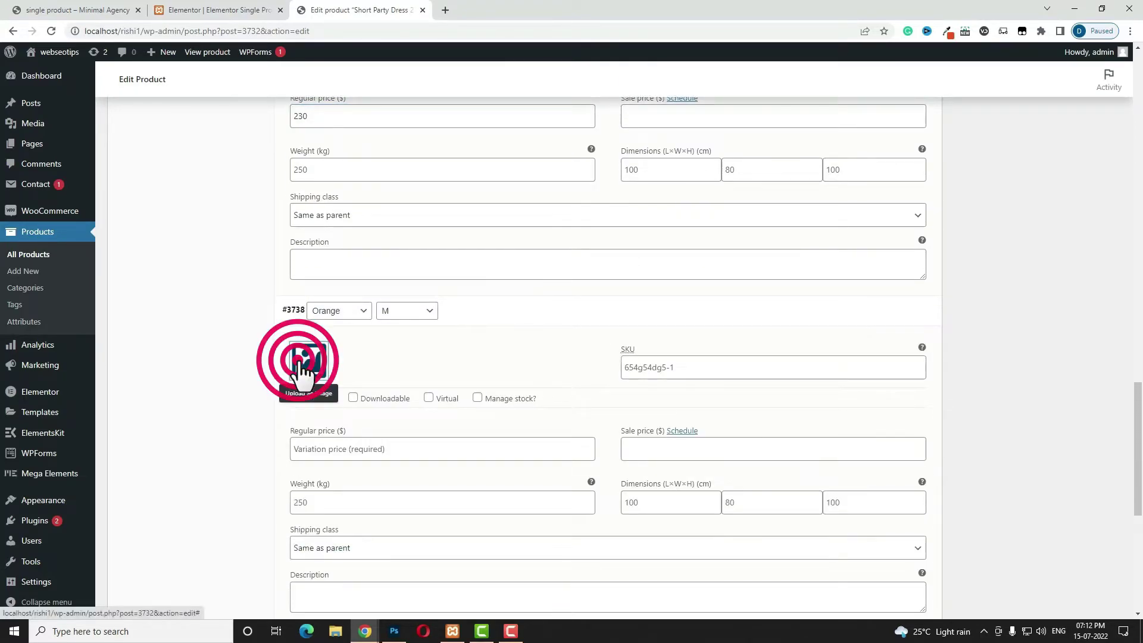
pyautogui.click(624, 207)
pyautogui.click(1076, 584)
pyautogui.scroll(-2, 763, 557)
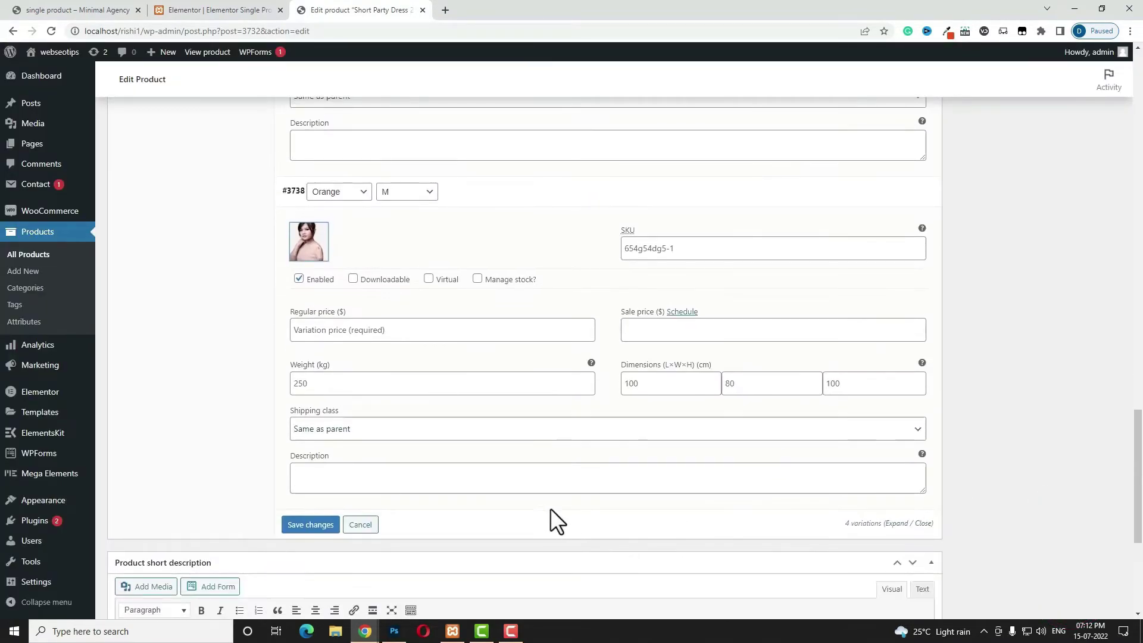
pyautogui.click(321, 331)
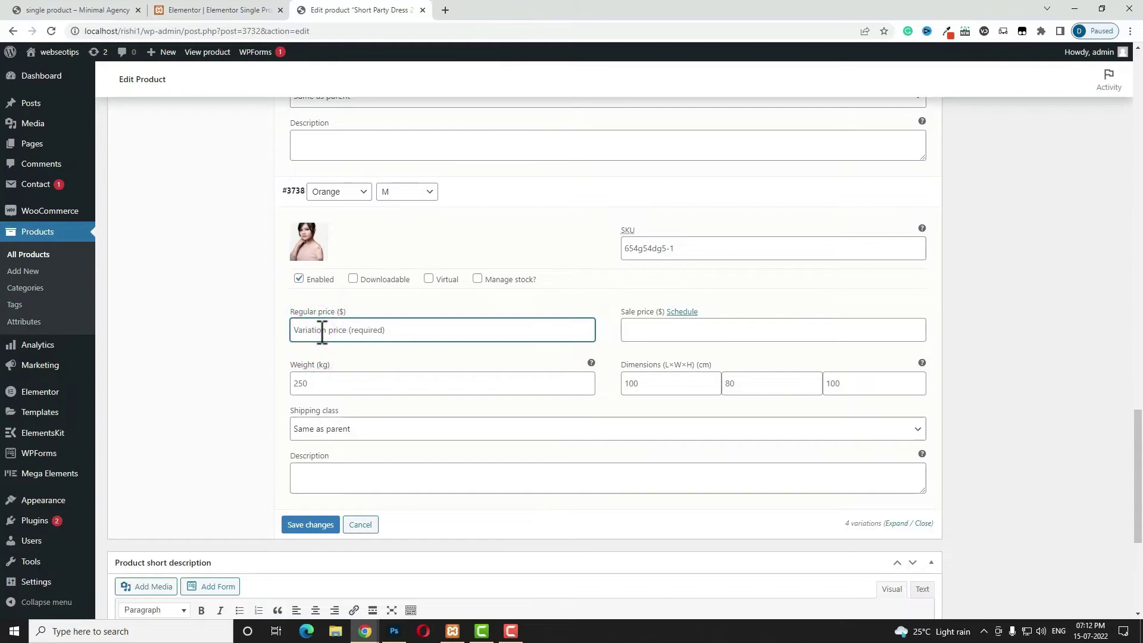
pyautogui.click(321, 526)
pyautogui.scroll(3, 817, 452)
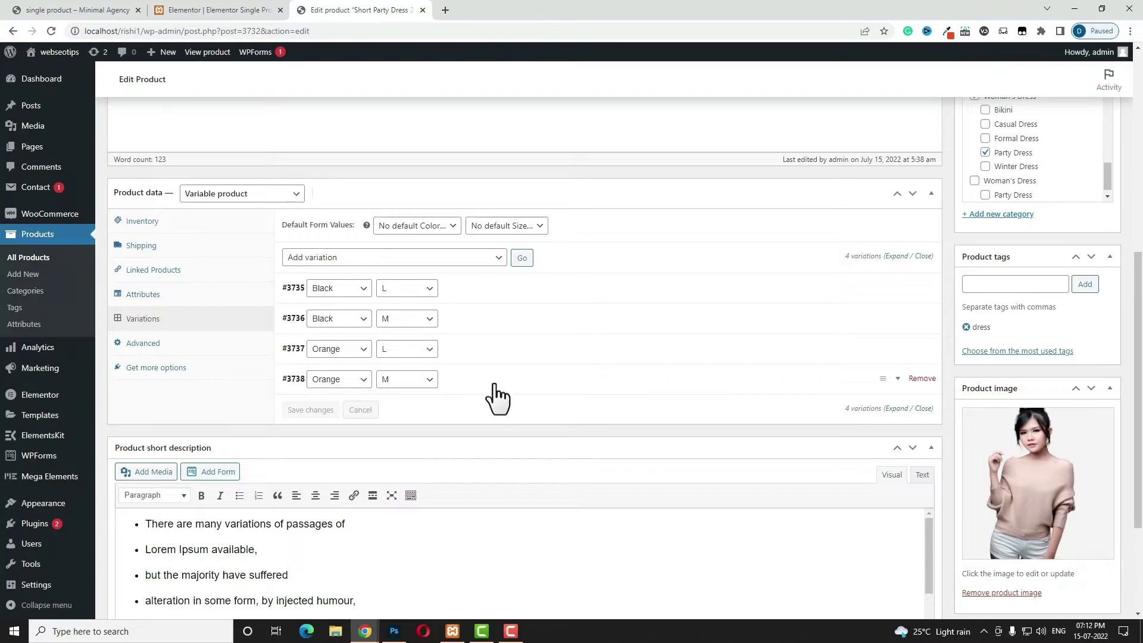
# - Set Orange and L as the default form values and update the product
pyautogui.click(477, 356)
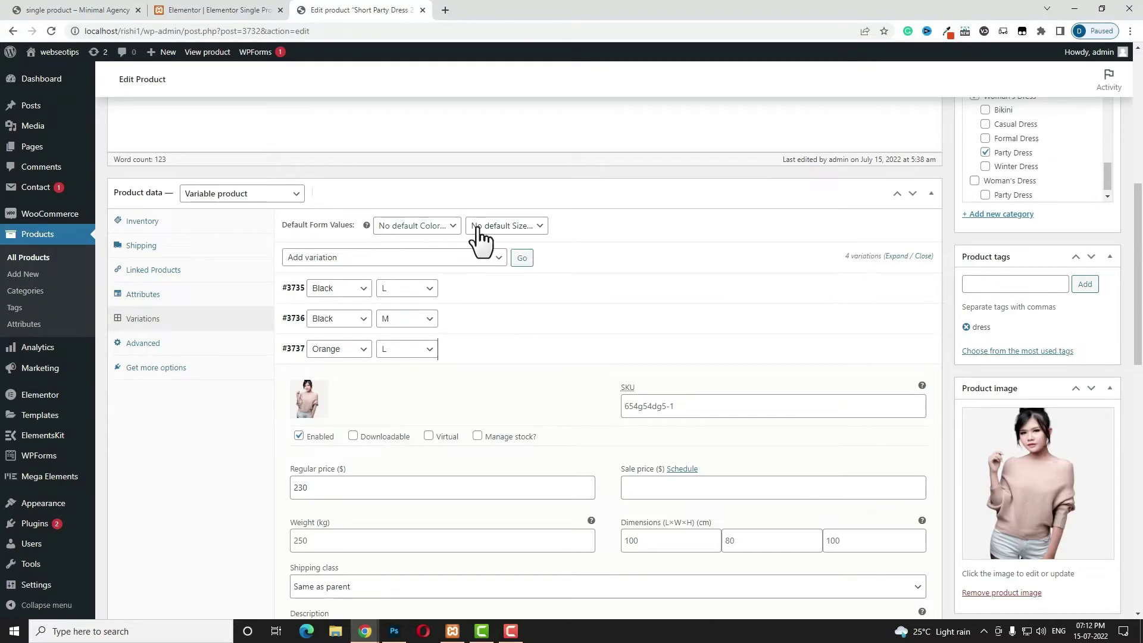
pyautogui.click(443, 228)
pyautogui.click(421, 265)
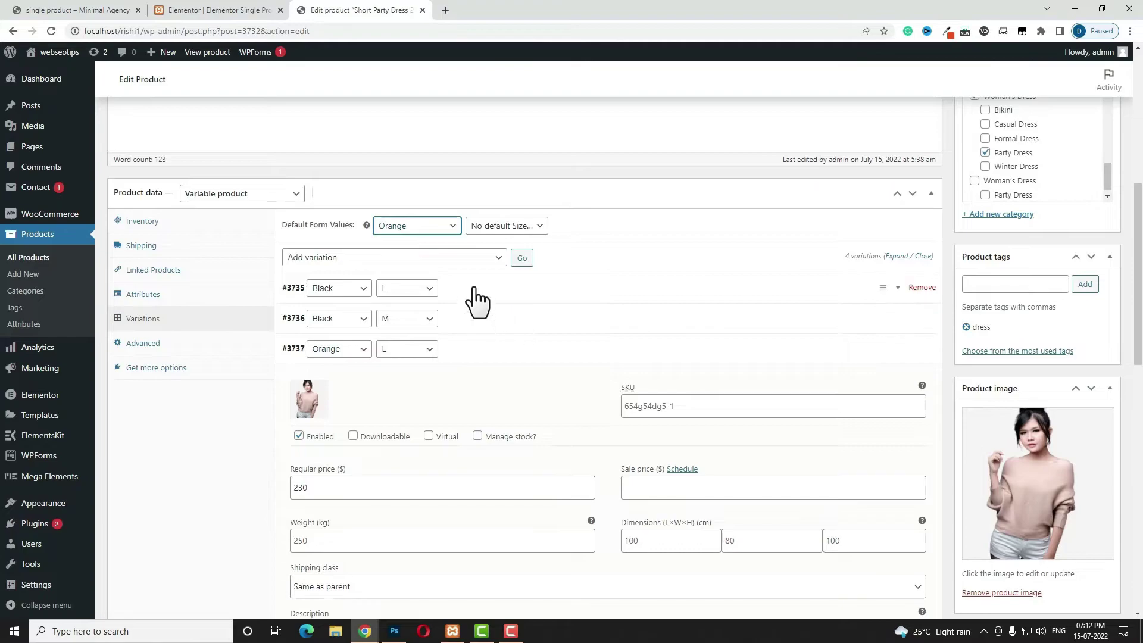
pyautogui.click(503, 226)
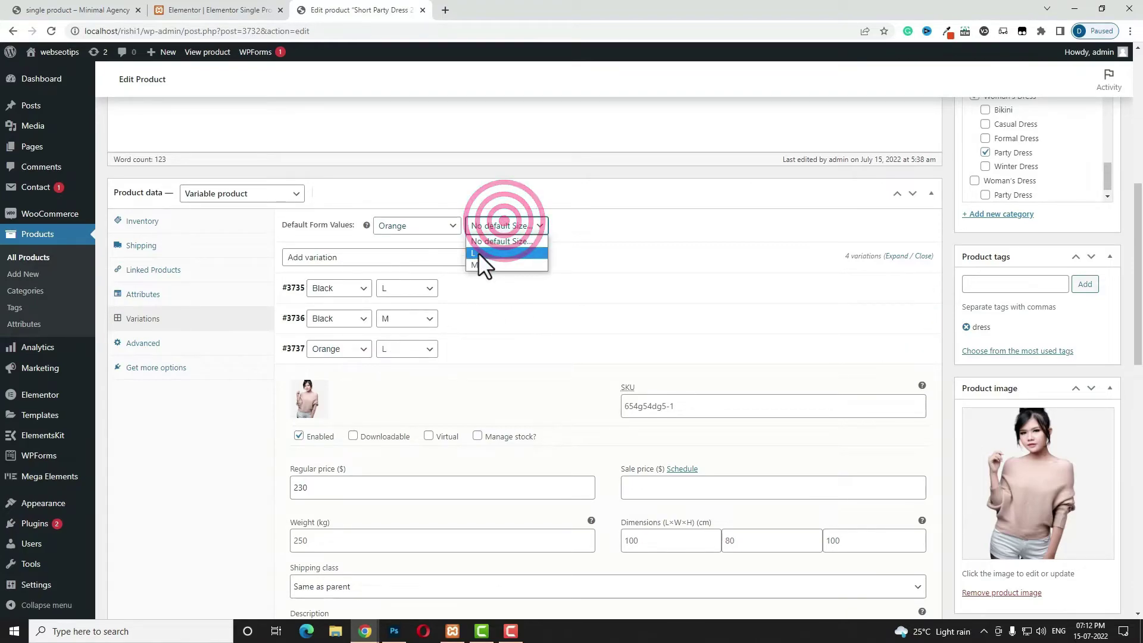
pyautogui.click(480, 250)
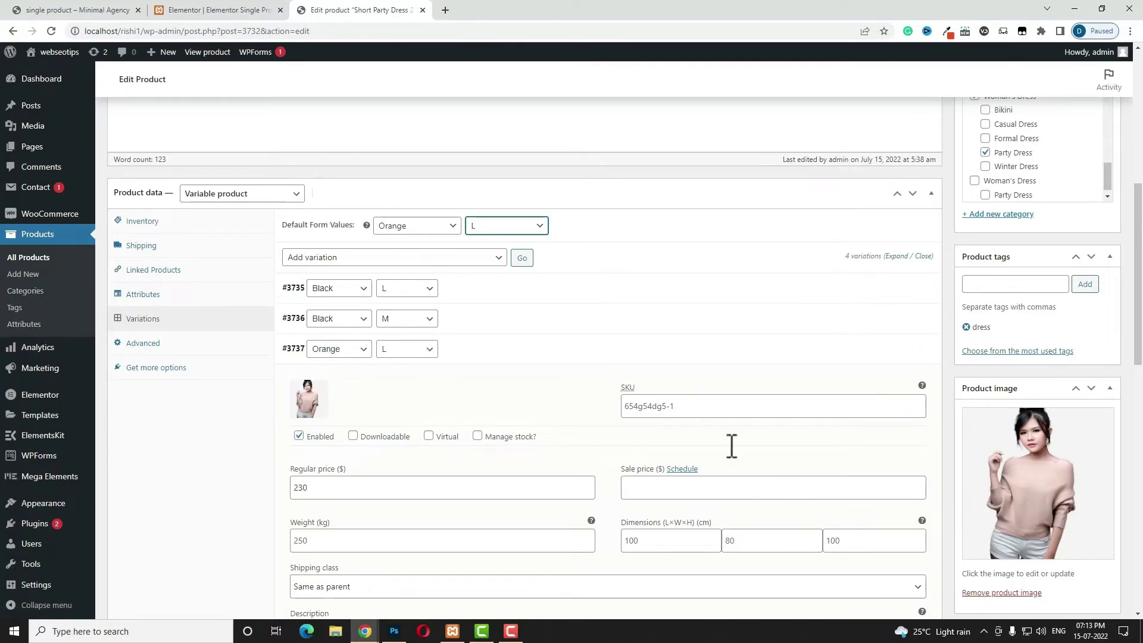
pyautogui.scroll(5, 941, 510)
pyautogui.click(1093, 309)
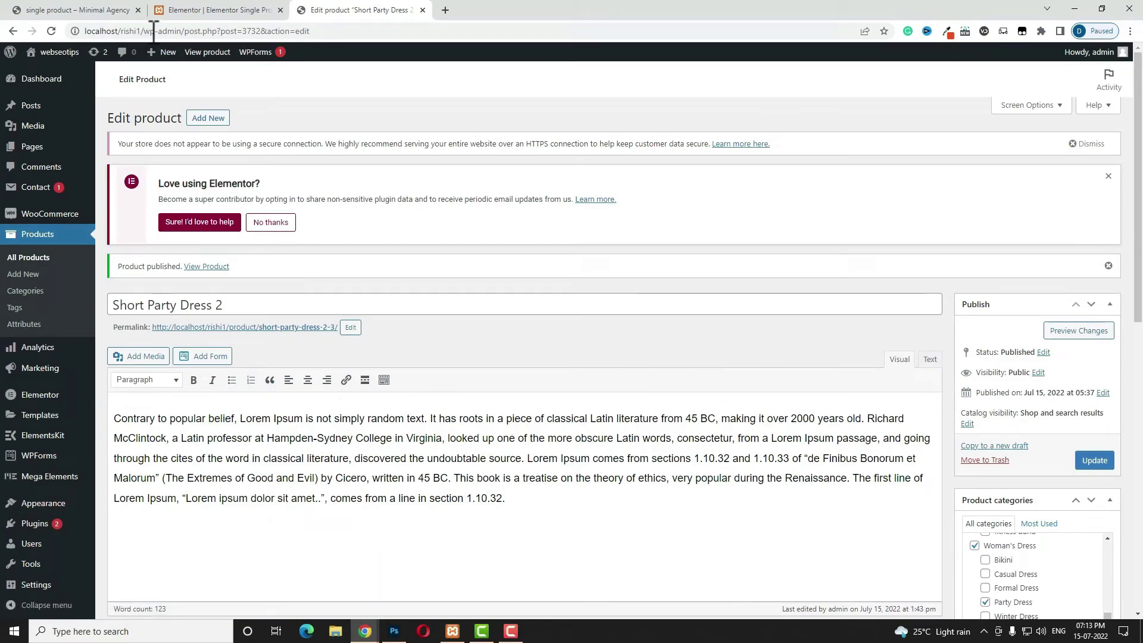
# - Publish the single-product template with an Include > Products display condition
pyautogui.click(211, 11)
pyautogui.click(139, 607)
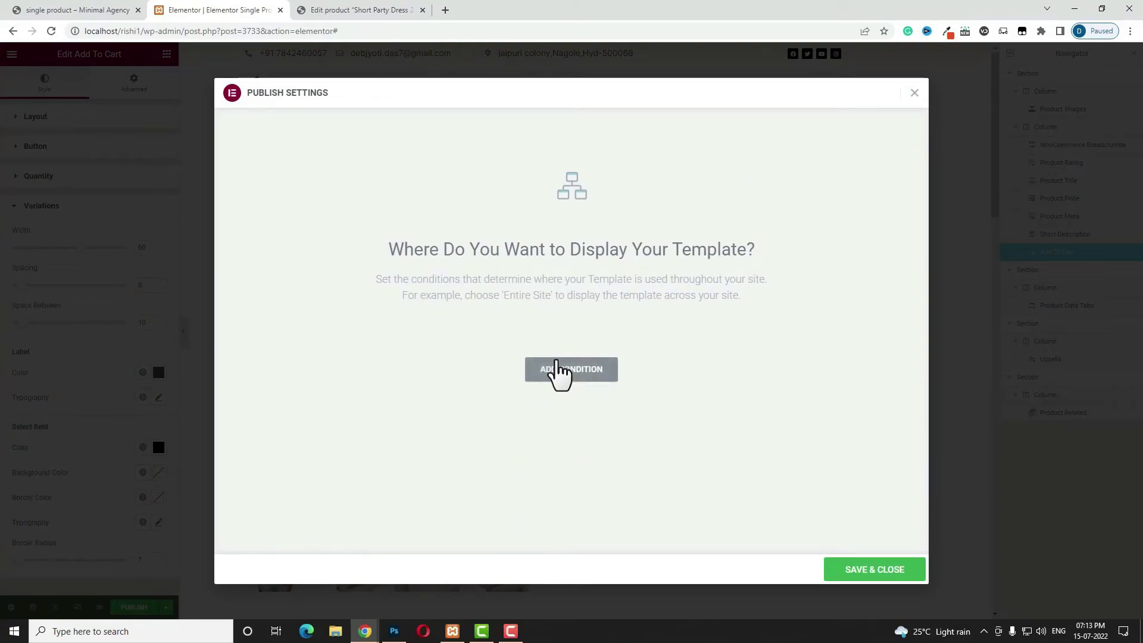
pyautogui.click(587, 382)
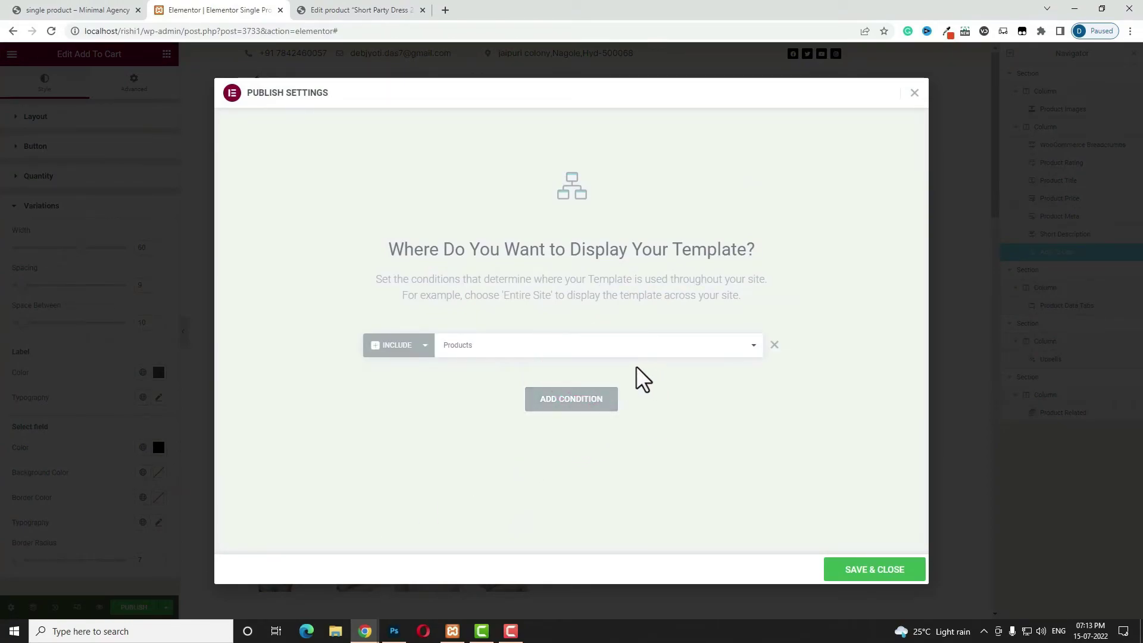
pyautogui.click(878, 569)
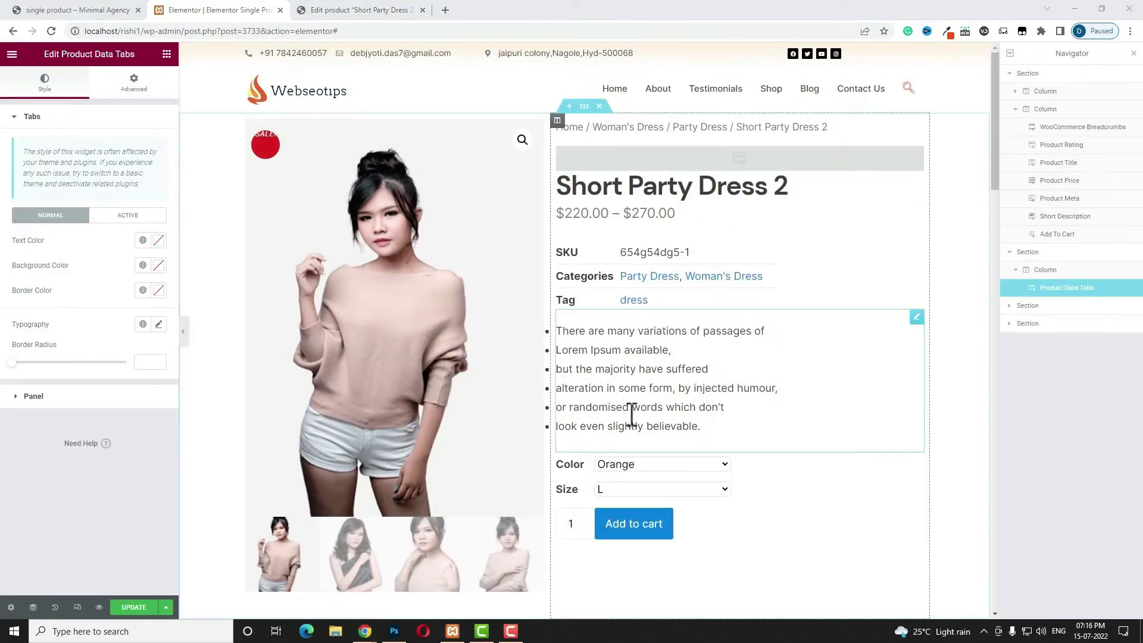
pyautogui.click(802, 528)
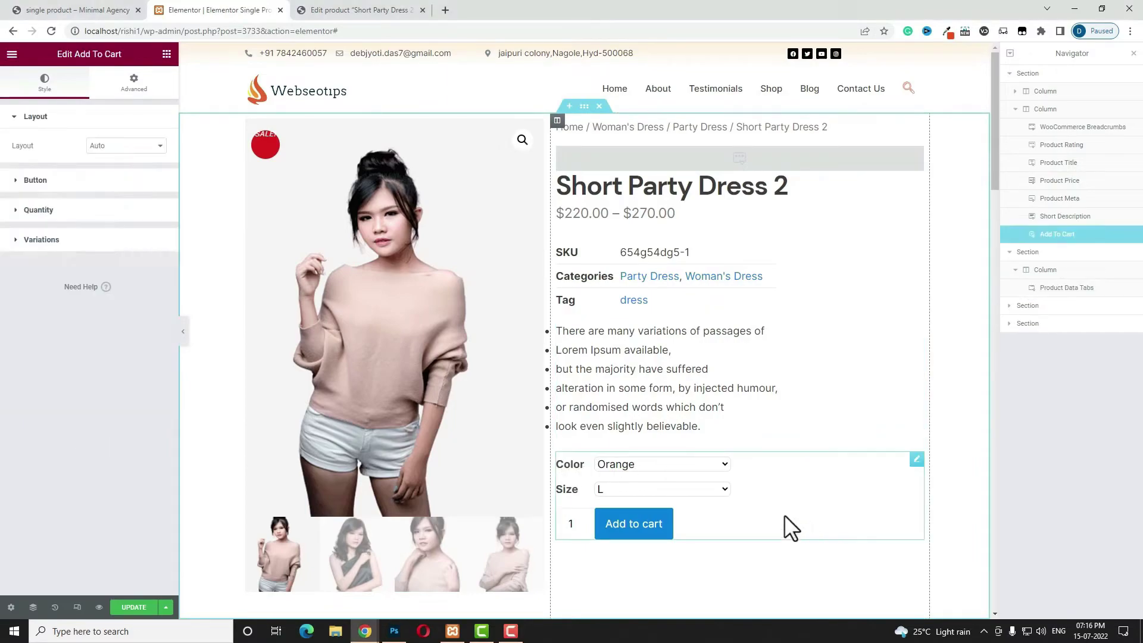
pyautogui.scroll(-6, 842, 511)
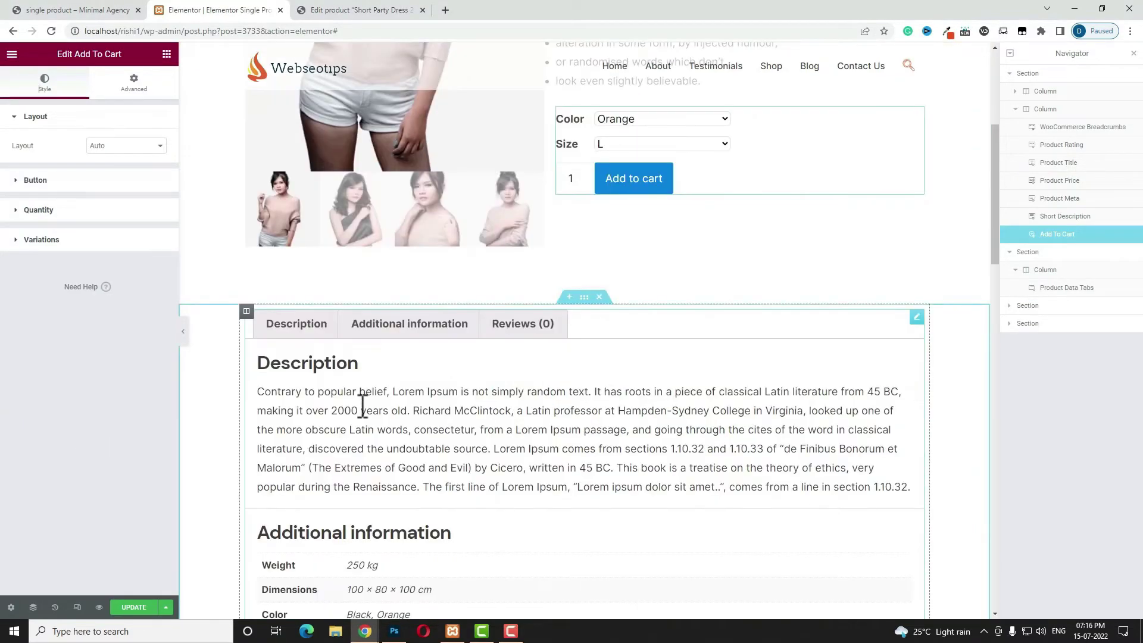
# - Set the Product Data Tabs' normal-state text colour to blue
pyautogui.click(917, 318)
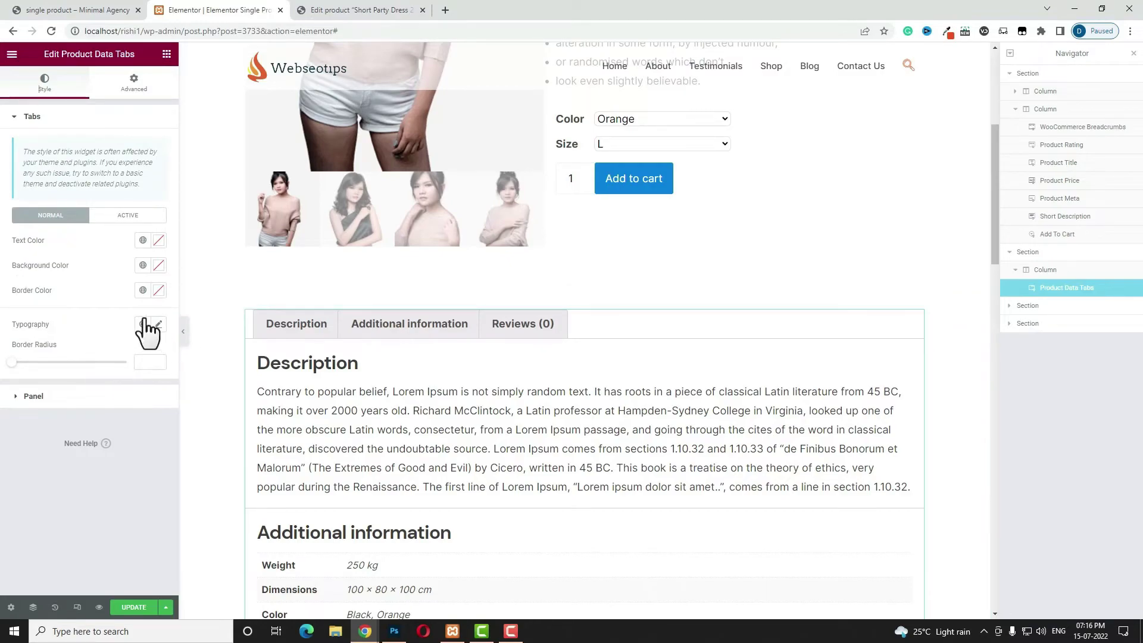
pyautogui.click(158, 265)
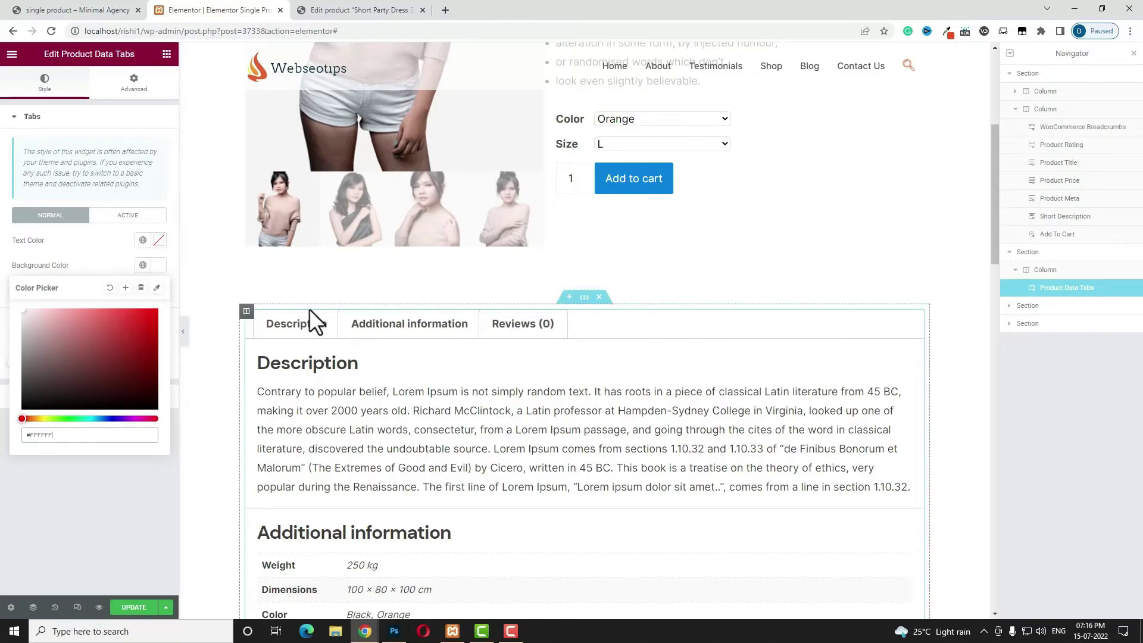
pyautogui.click(158, 240)
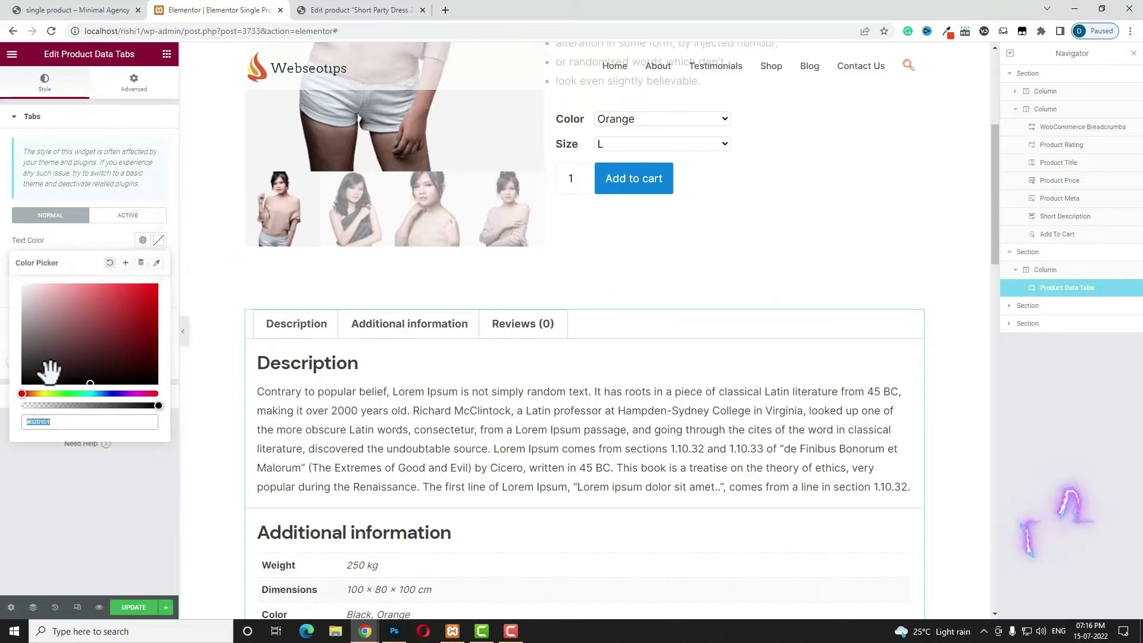
pyautogui.click(98, 393)
pyautogui.click(128, 215)
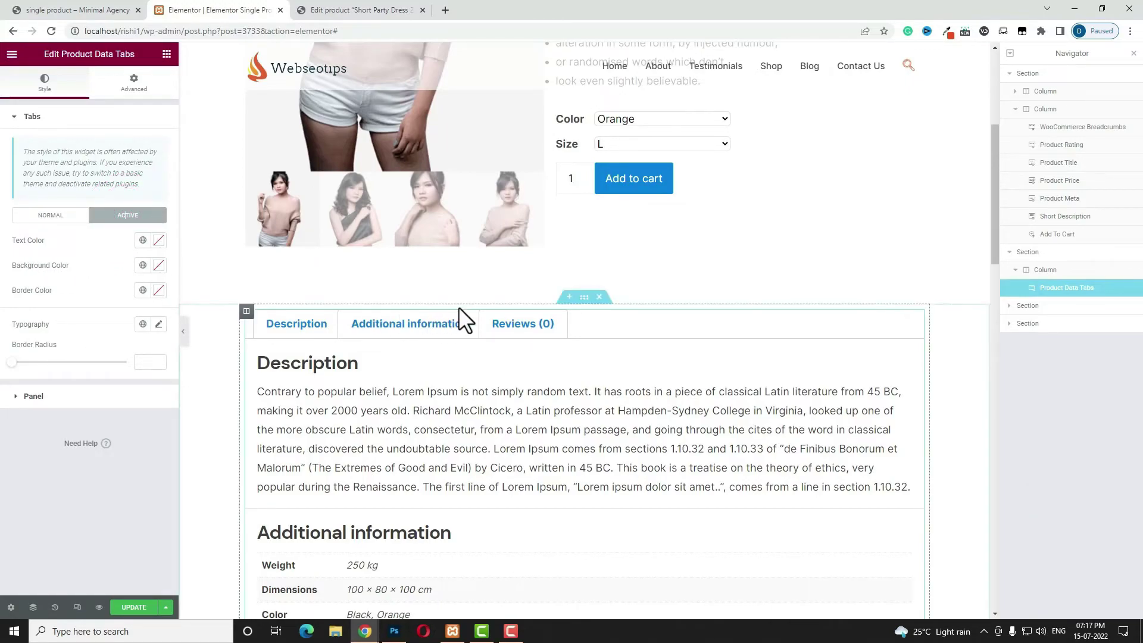
pyautogui.scroll(-5, 459, 309)
pyautogui.click(917, 442)
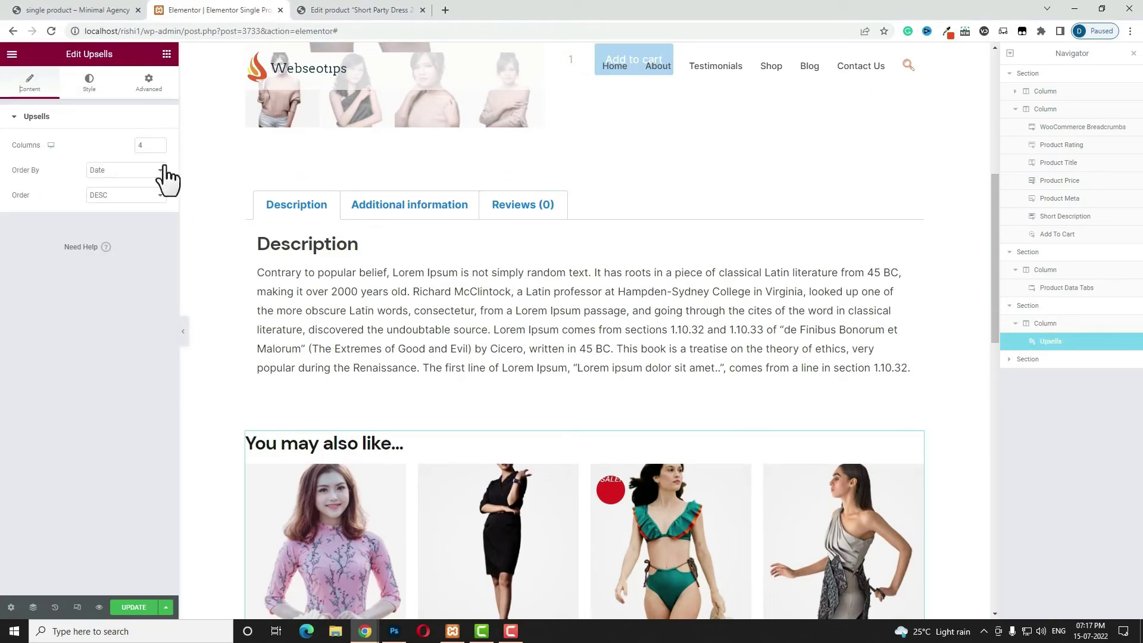
# - Set Upsells columns to 4 on desktop, 3 on tablet and 2 on mobile, and update the template
pyautogui.click(148, 150)
pyautogui.click(51, 144)
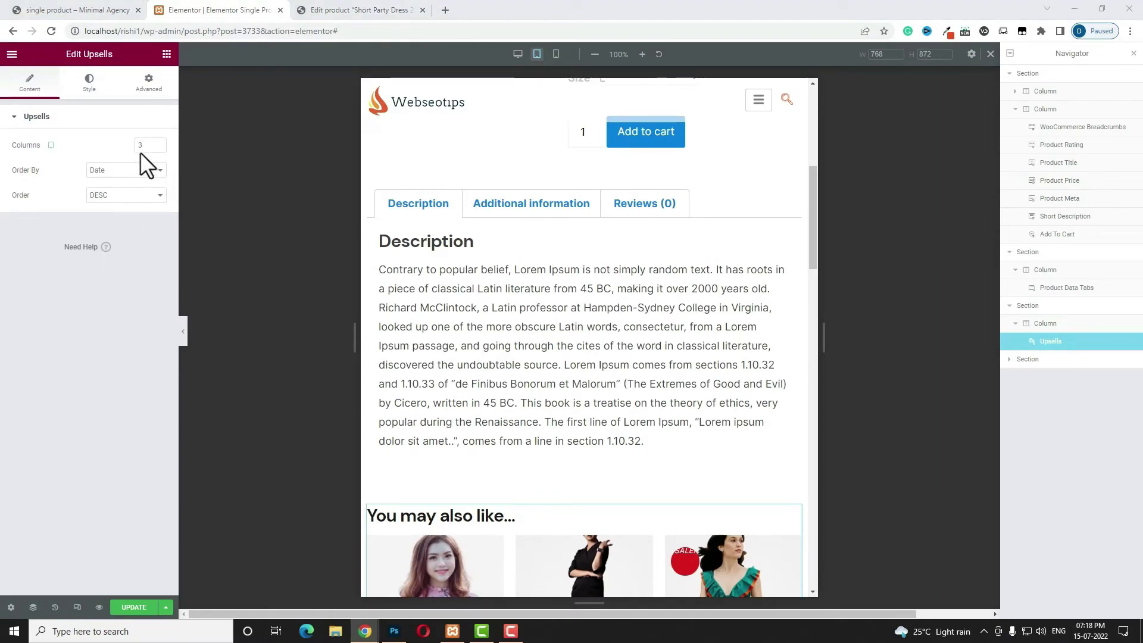
pyautogui.click(50, 149)
pyautogui.click(138, 606)
pyautogui.click(519, 55)
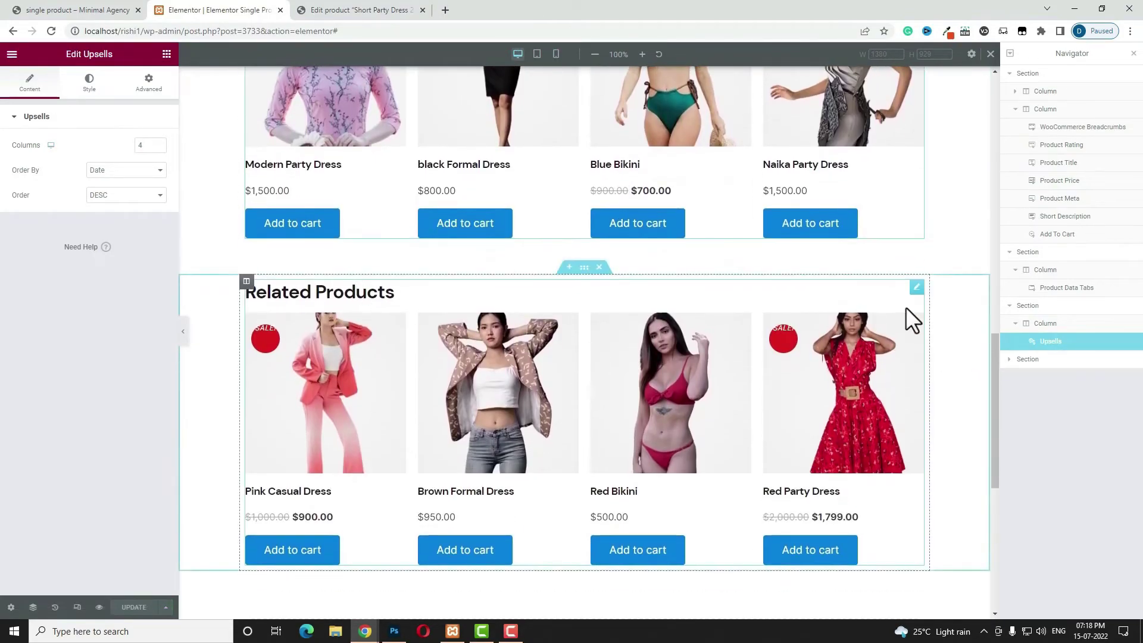
pyautogui.click(916, 287)
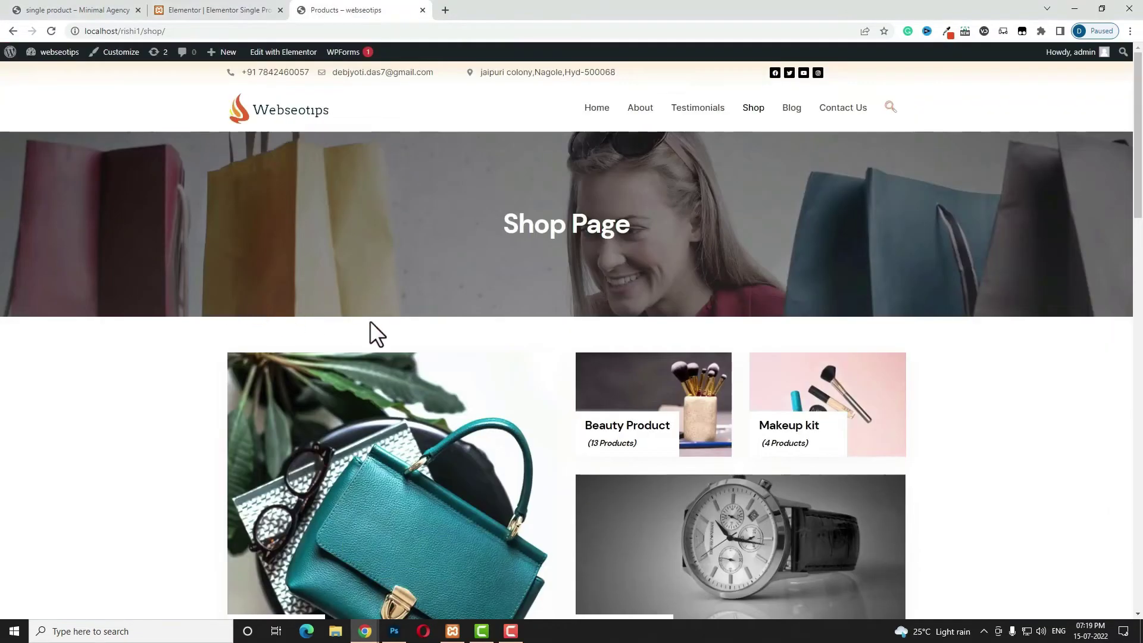
# - Open the Blue Bikini product page, then go to the Short Party Dress 2 product page
pyautogui.scroll(-8, 829, 426)
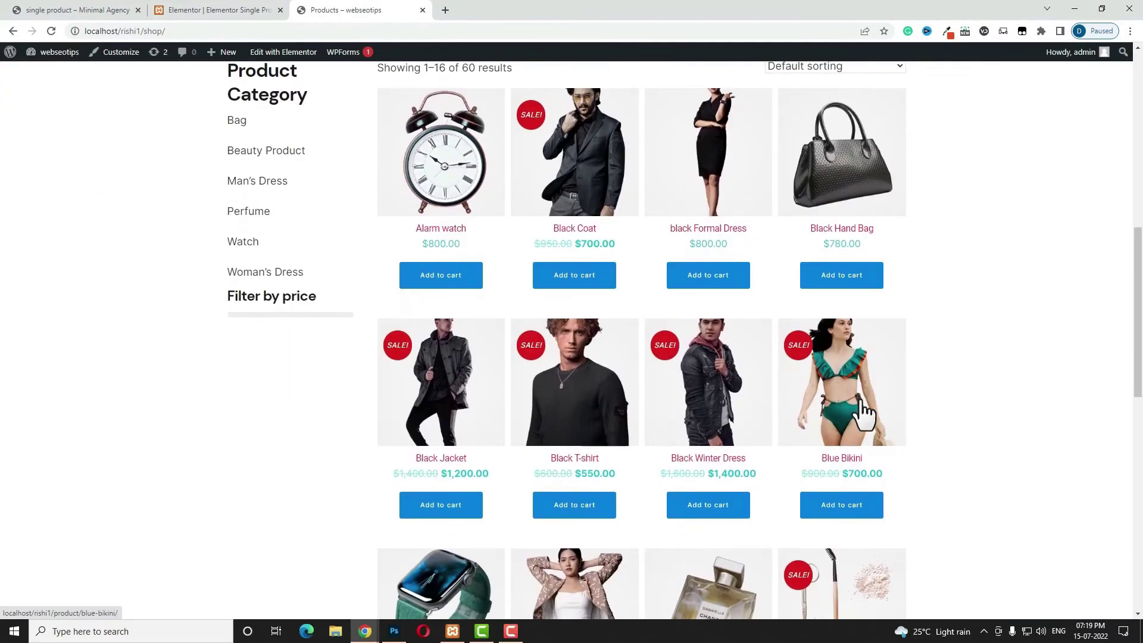
pyautogui.click(862, 402)
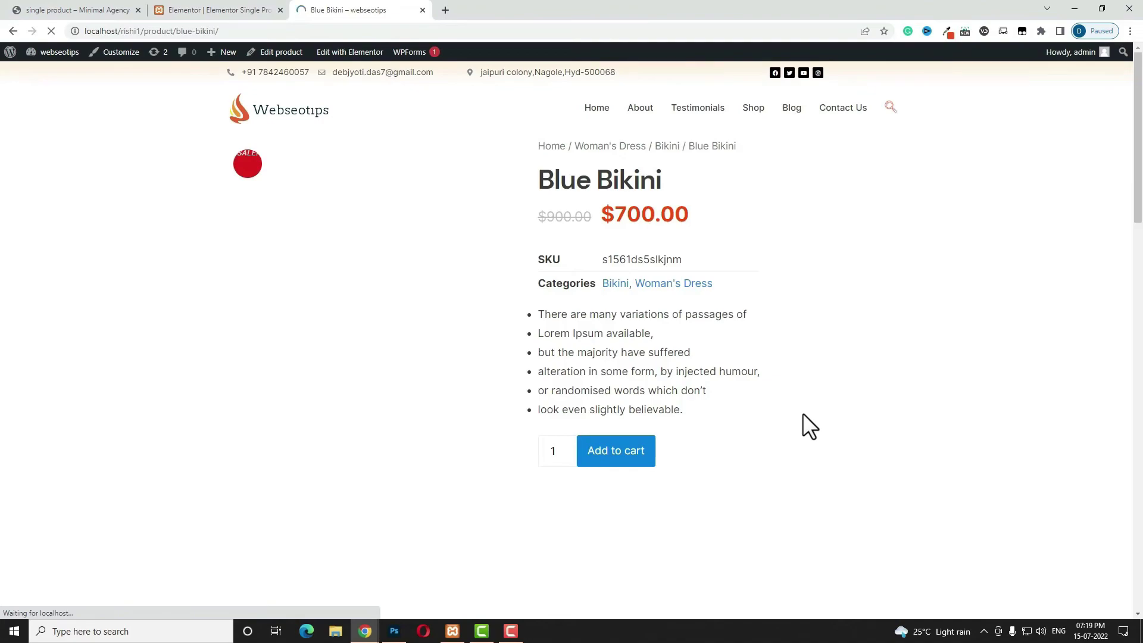
pyautogui.scroll(-10, 765, 394)
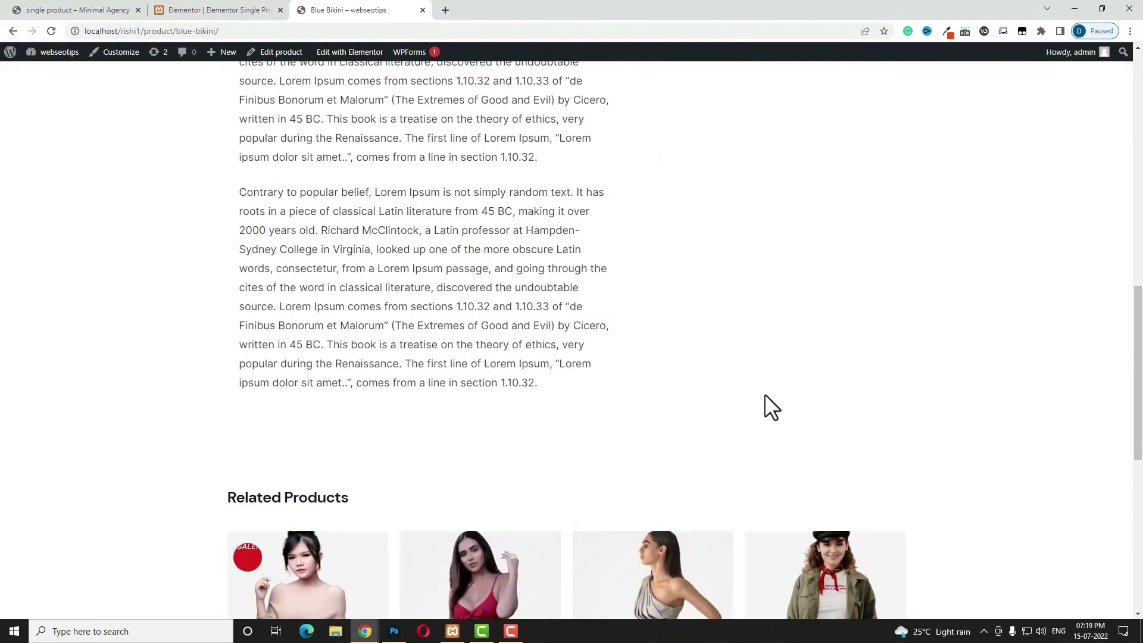
pyautogui.scroll(1, 766, 403)
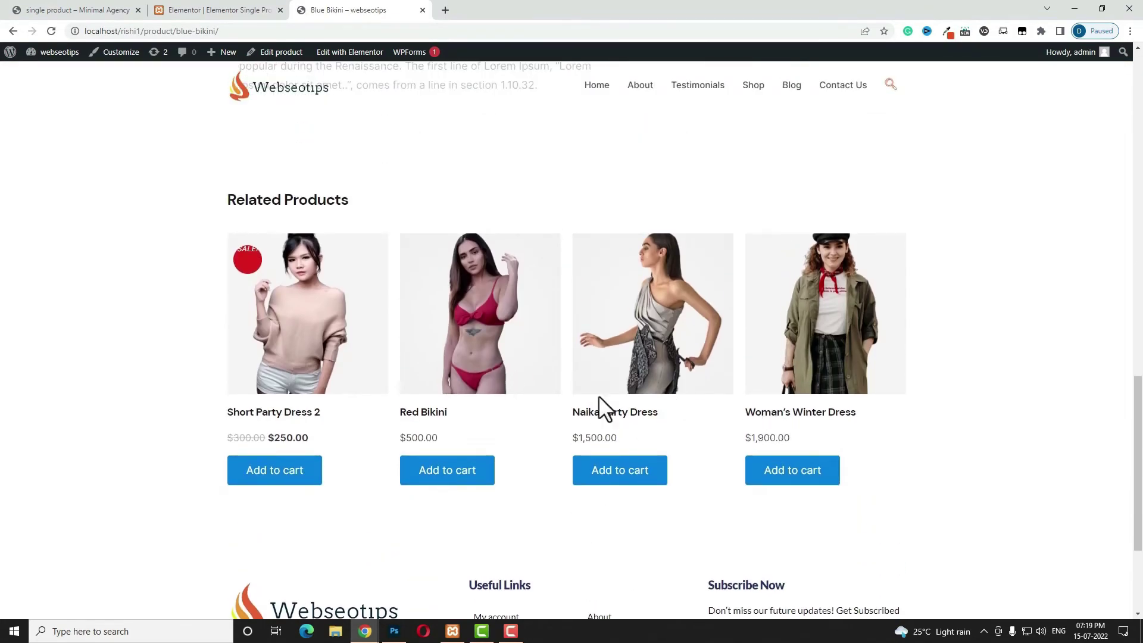
pyautogui.scroll(-3, 521, 401)
pyautogui.scroll(2, 715, 394)
pyautogui.click(272, 256)
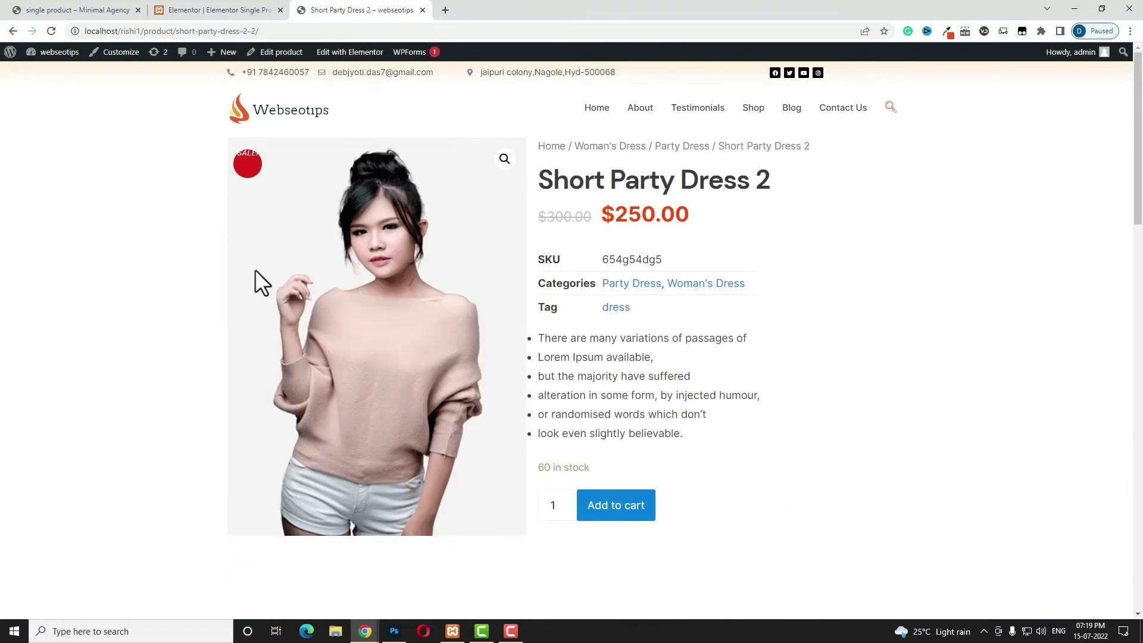
pyautogui.scroll(-8, 774, 339)
pyautogui.scroll(3, 780, 341)
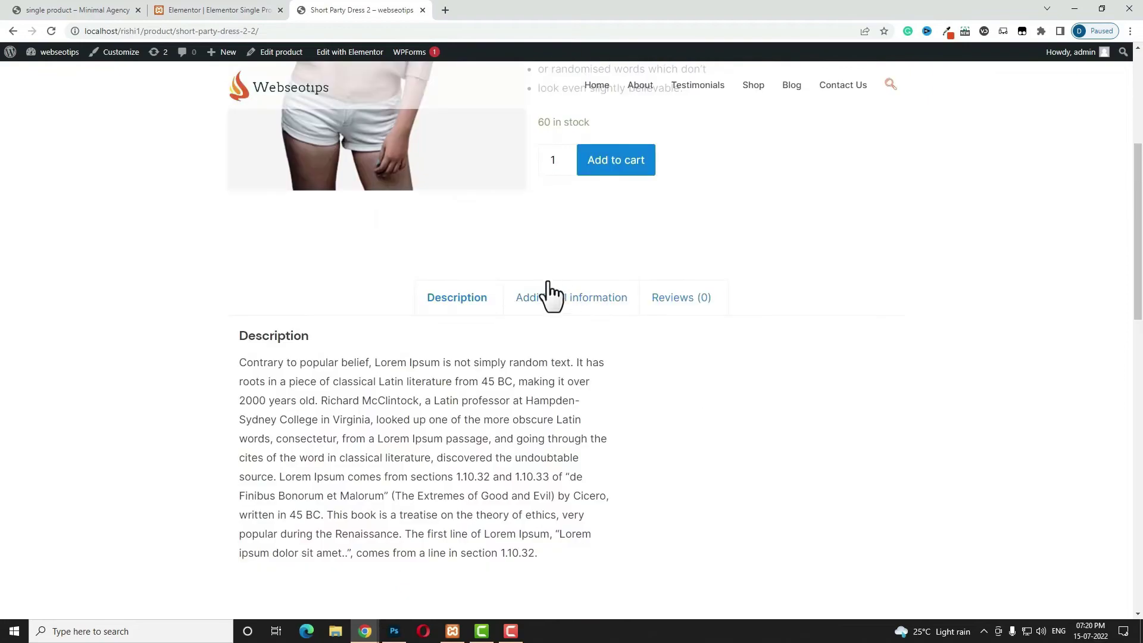
# - Check the Description, Additional information and Reviews tabs, then review the upsells and related products
pyautogui.click(491, 292)
pyautogui.click(552, 295)
pyautogui.click(664, 299)
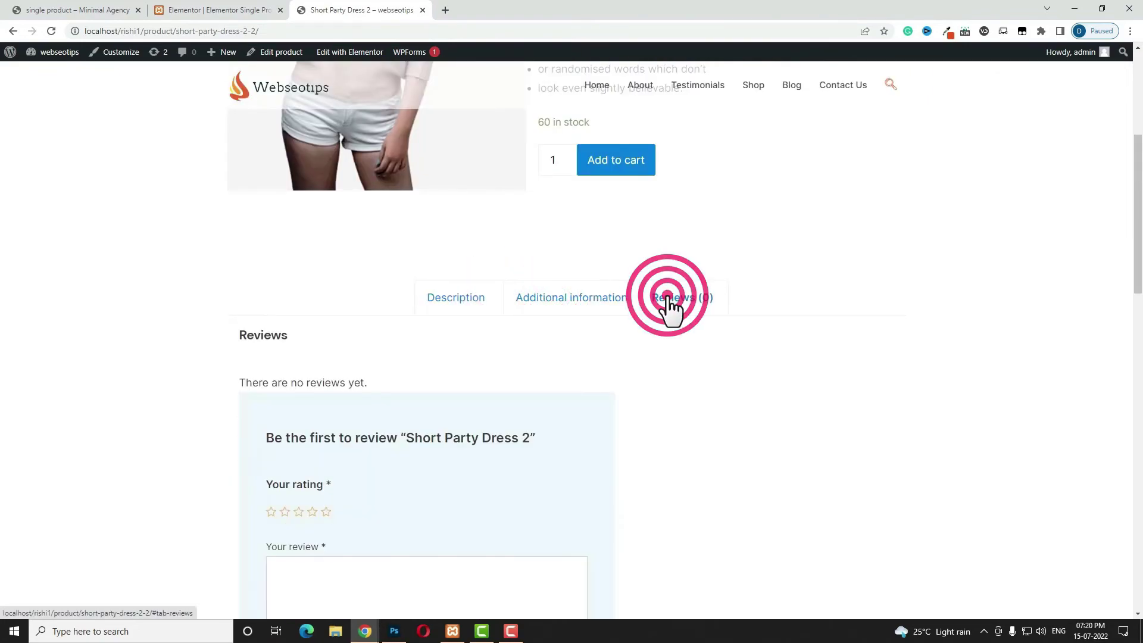
pyautogui.scroll(-9, 437, 393)
pyautogui.scroll(-4, 658, 408)
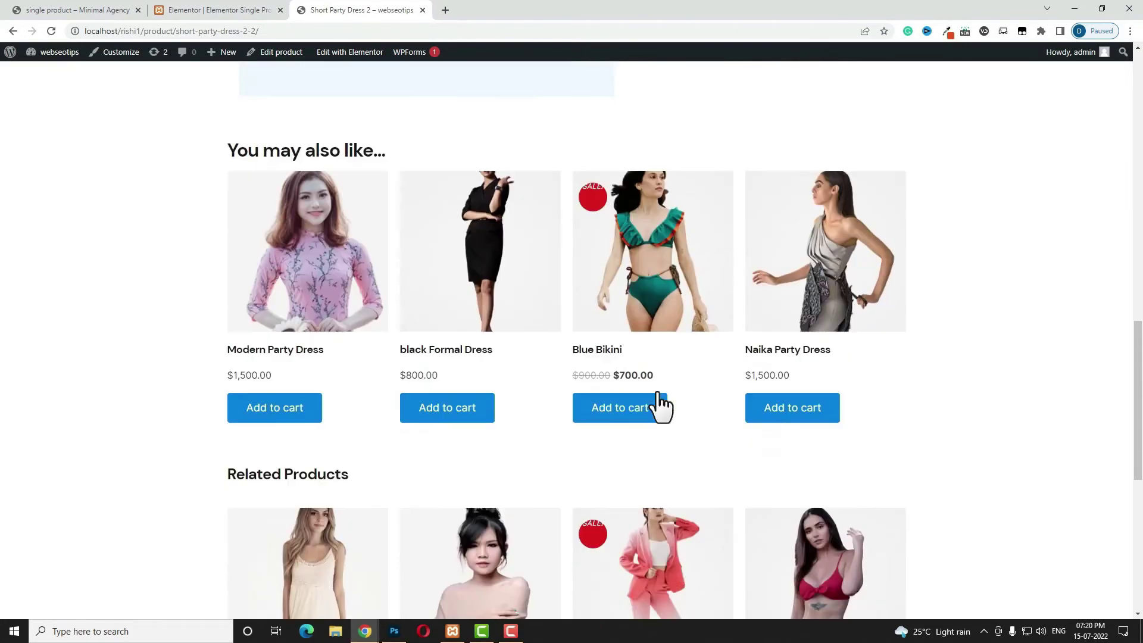
pyautogui.scroll(2, 306, 255)
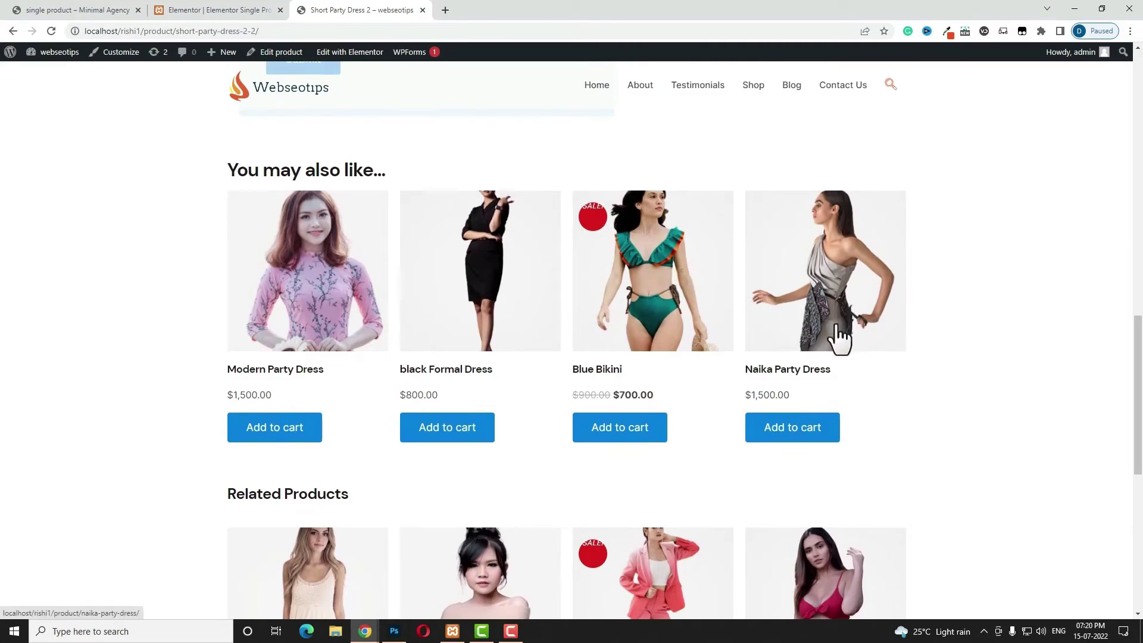
pyautogui.scroll(-4, 447, 339)
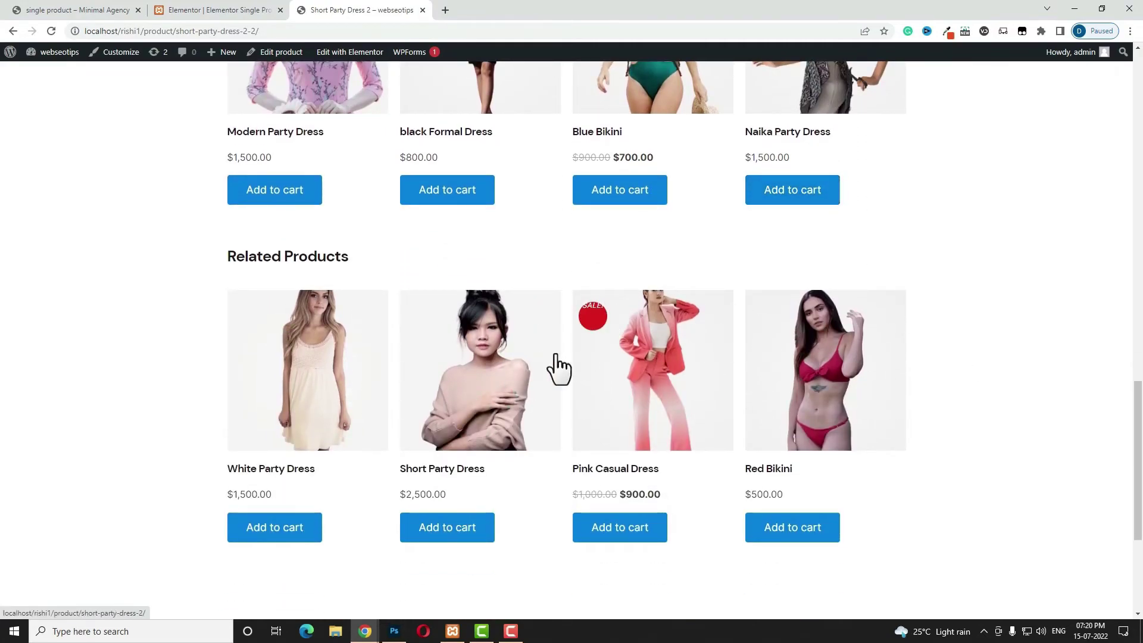
pyautogui.scroll(20, 558, 369)
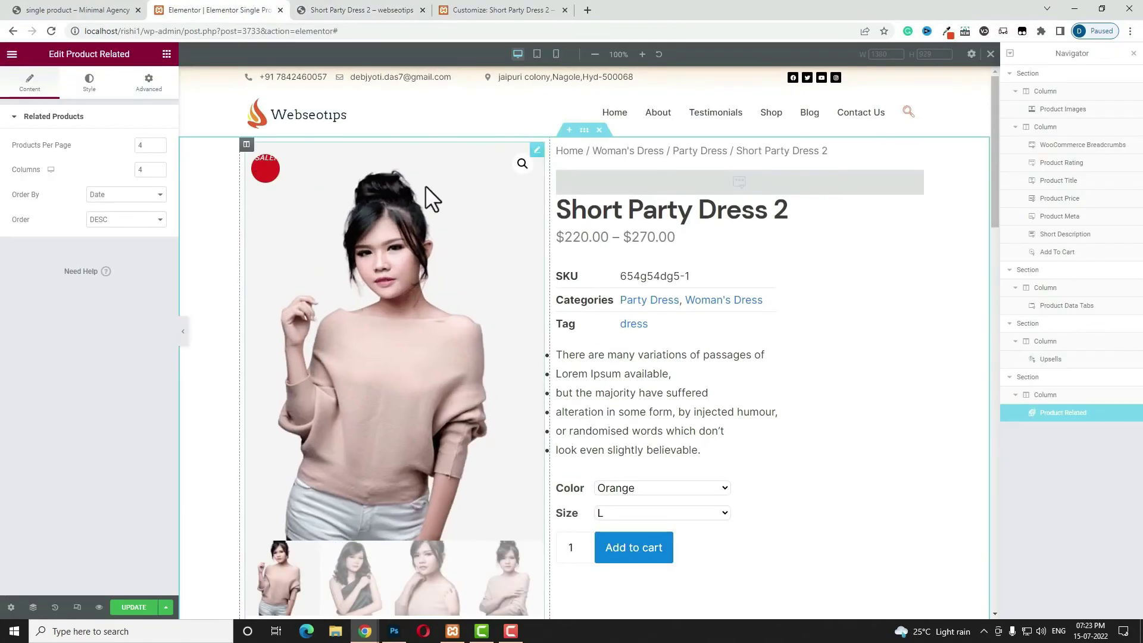
# - Hide the sale flash on the Product Images gallery
pyautogui.click(535, 151)
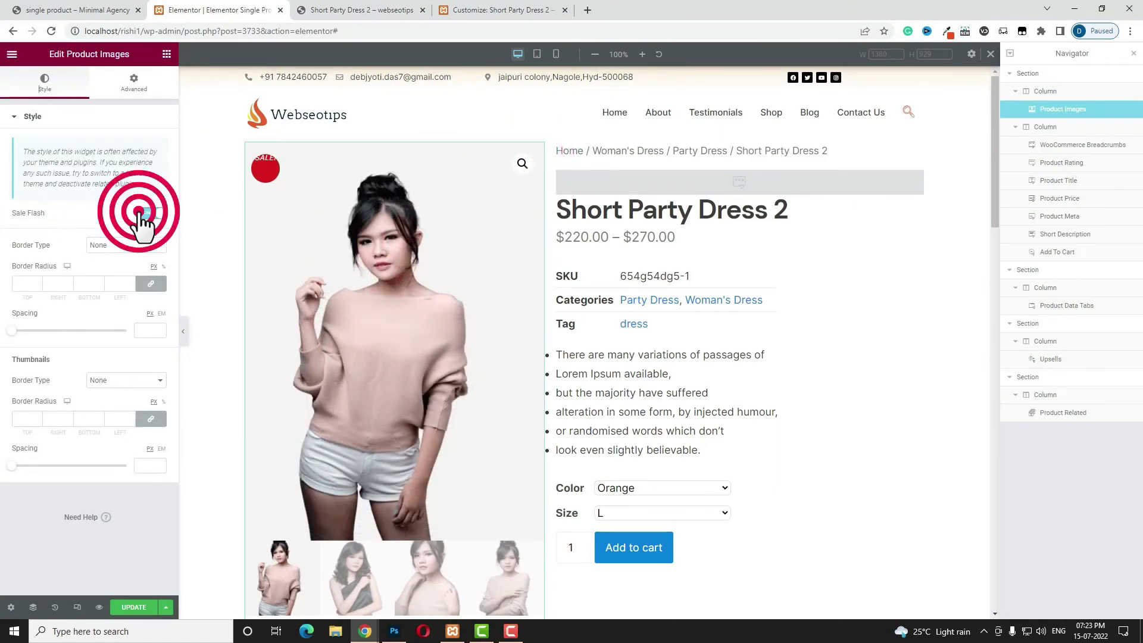
pyautogui.click(149, 213)
pyautogui.scroll(-15, 745, 352)
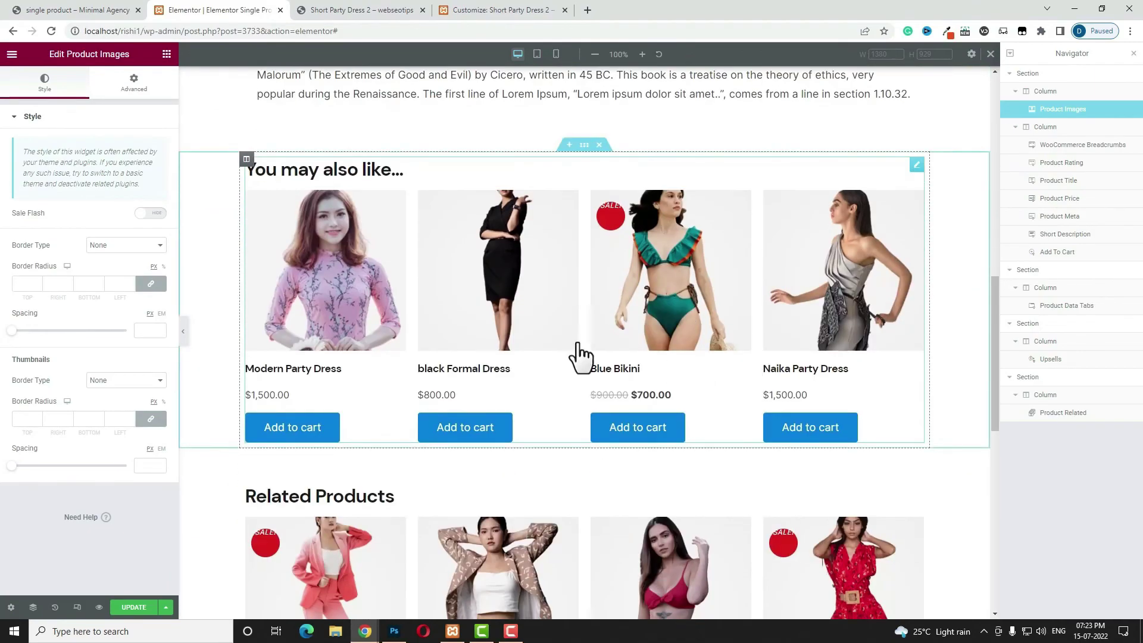
# - Give the Upsells sale flash a height of 50 and a teal background colour
pyautogui.click(917, 164)
pyautogui.click(78, 81)
pyautogui.scroll(-5, 84, 326)
pyautogui.scroll(-8, 83, 326)
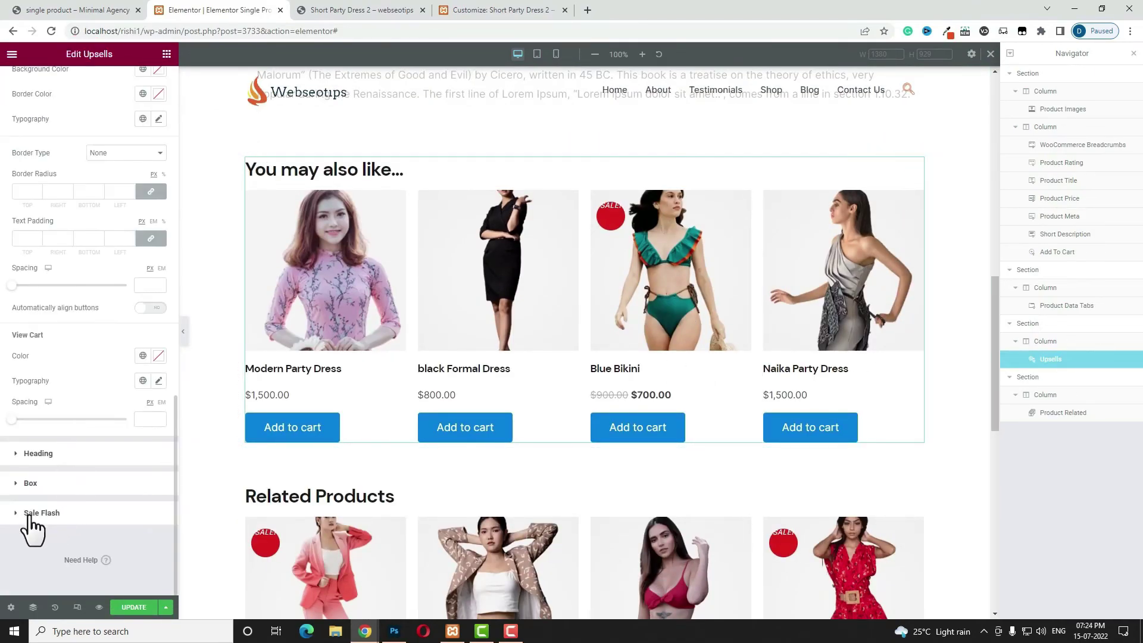
pyautogui.click(71, 516)
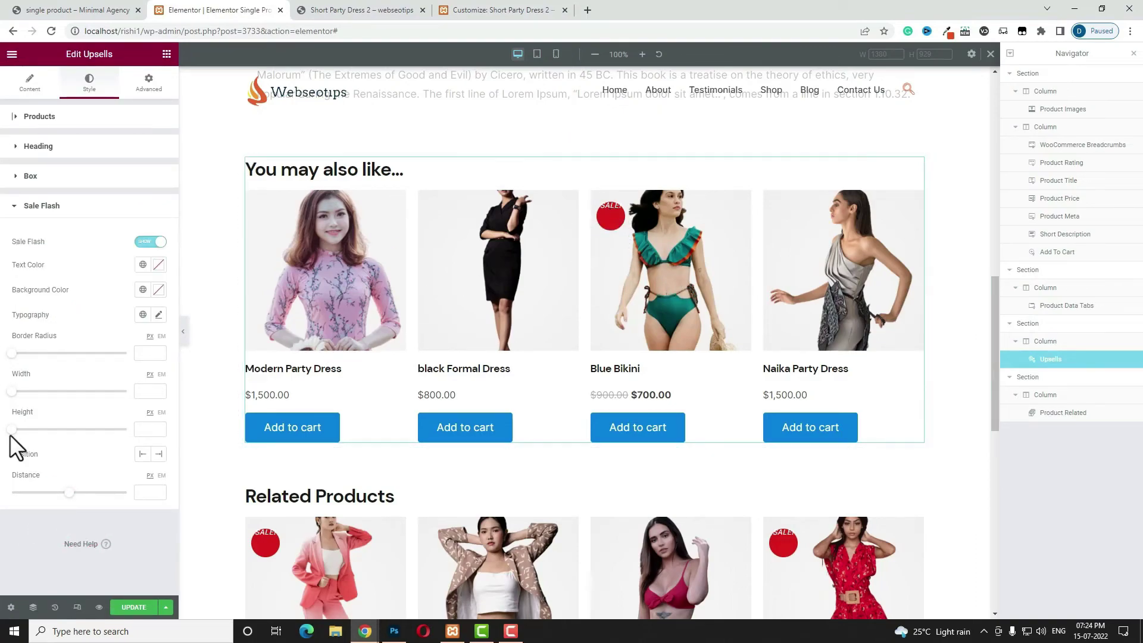
pyautogui.moveTo(12, 429); pyautogui.dragTo(60, 429)
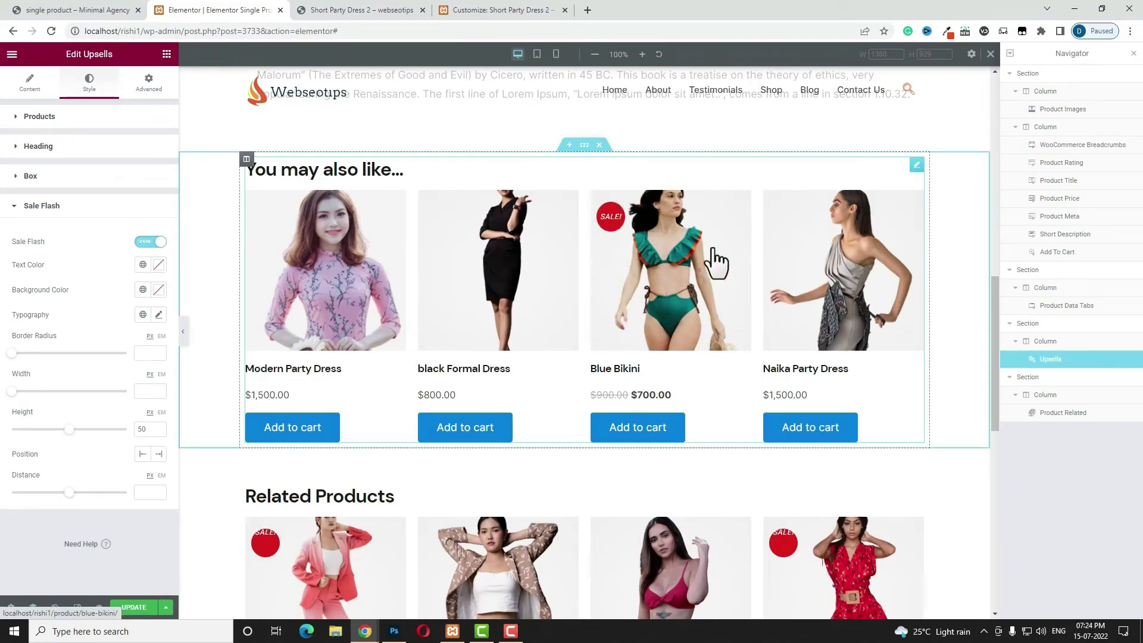
pyautogui.click(159, 290)
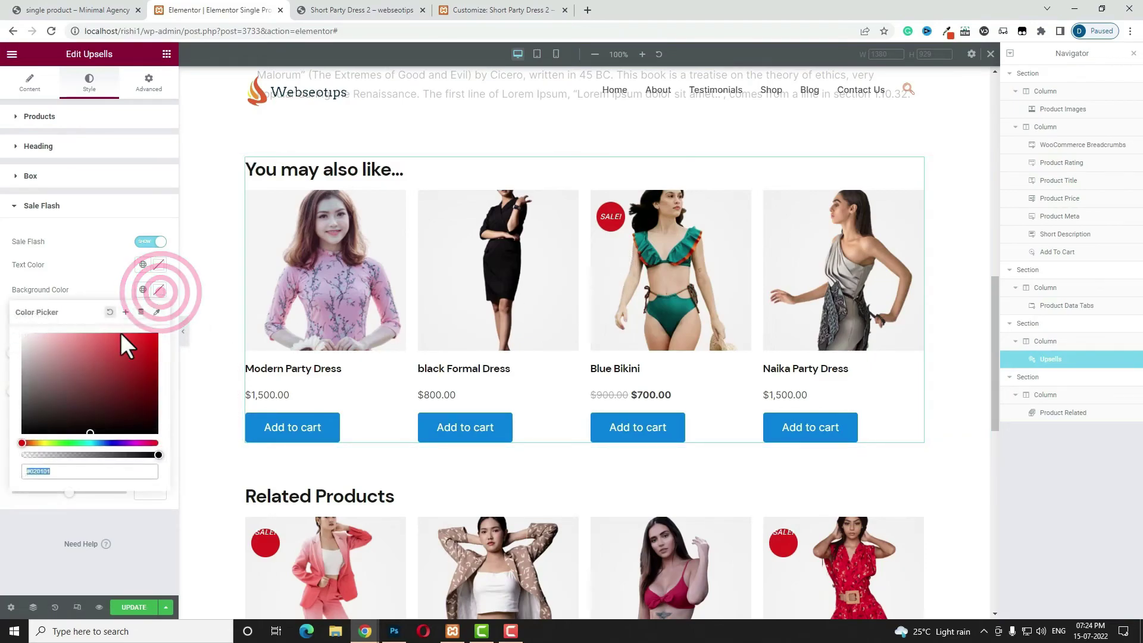
pyautogui.click(90, 443)
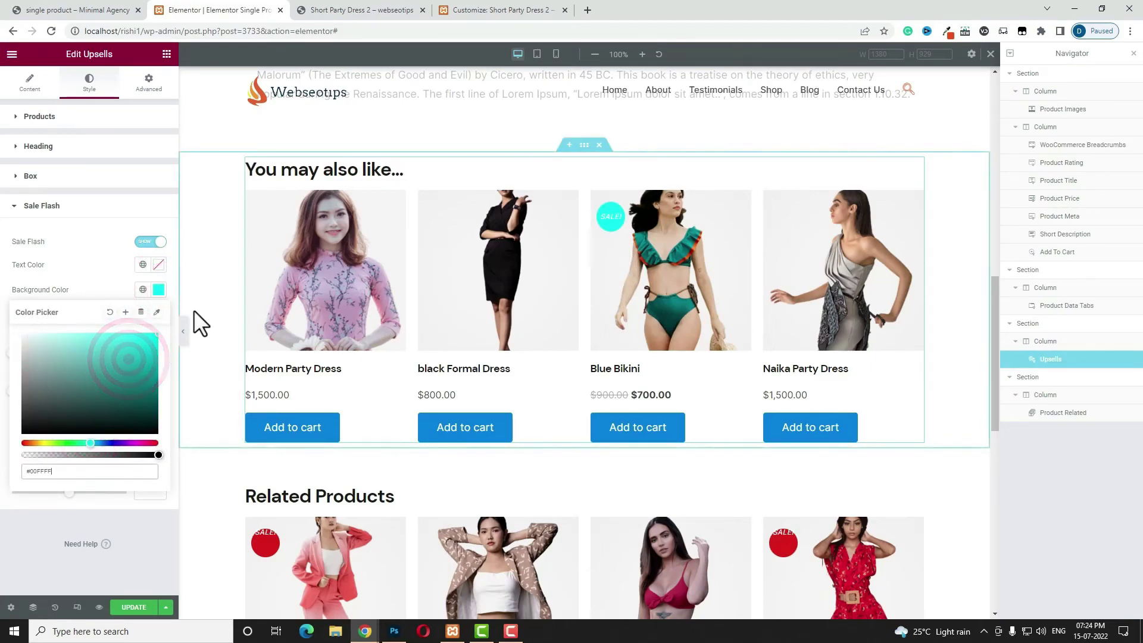
pyautogui.moveTo(126, 413); pyautogui.dragTo(630, 237)
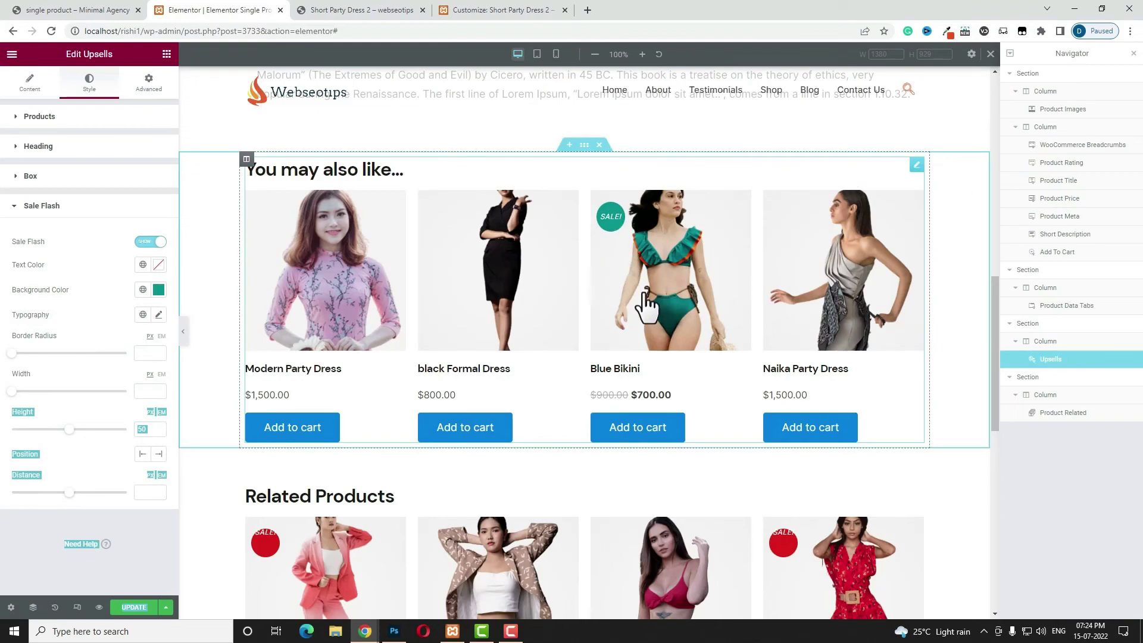
# - Keep the Related Products sale flash enabled and raise its height to 54
pyautogui.click(917, 493)
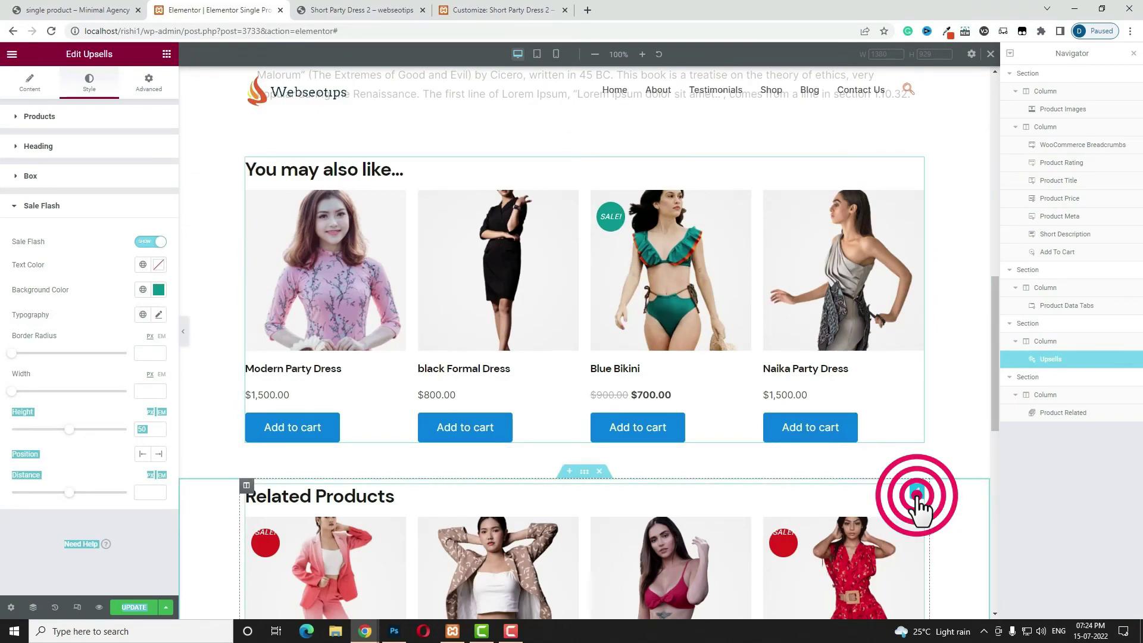
pyautogui.click(60, 378)
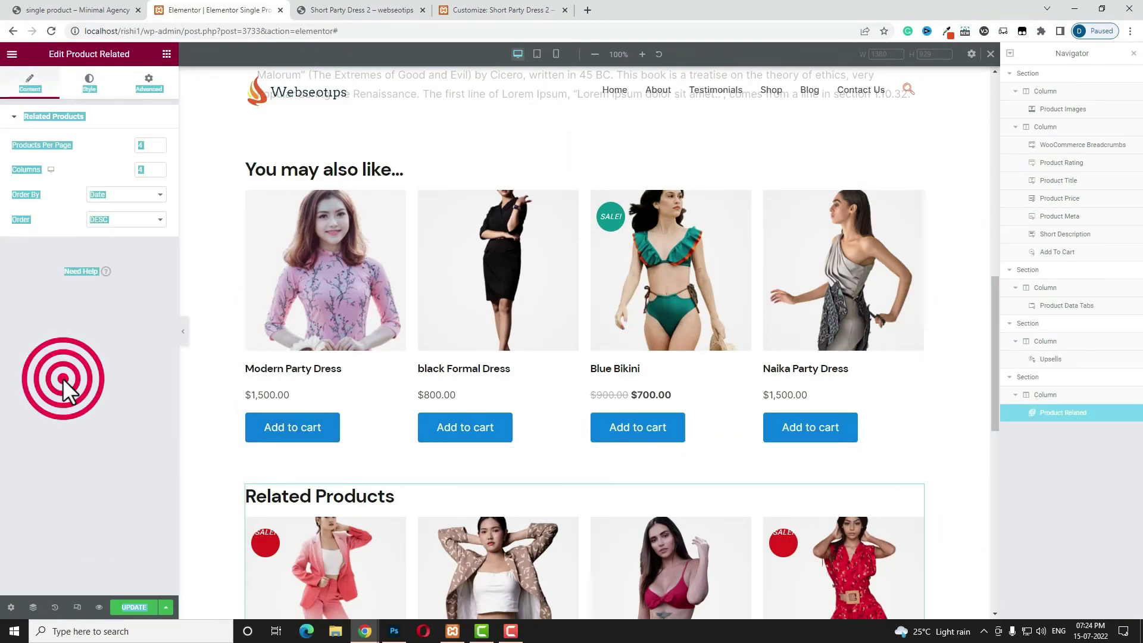
pyautogui.click(90, 77)
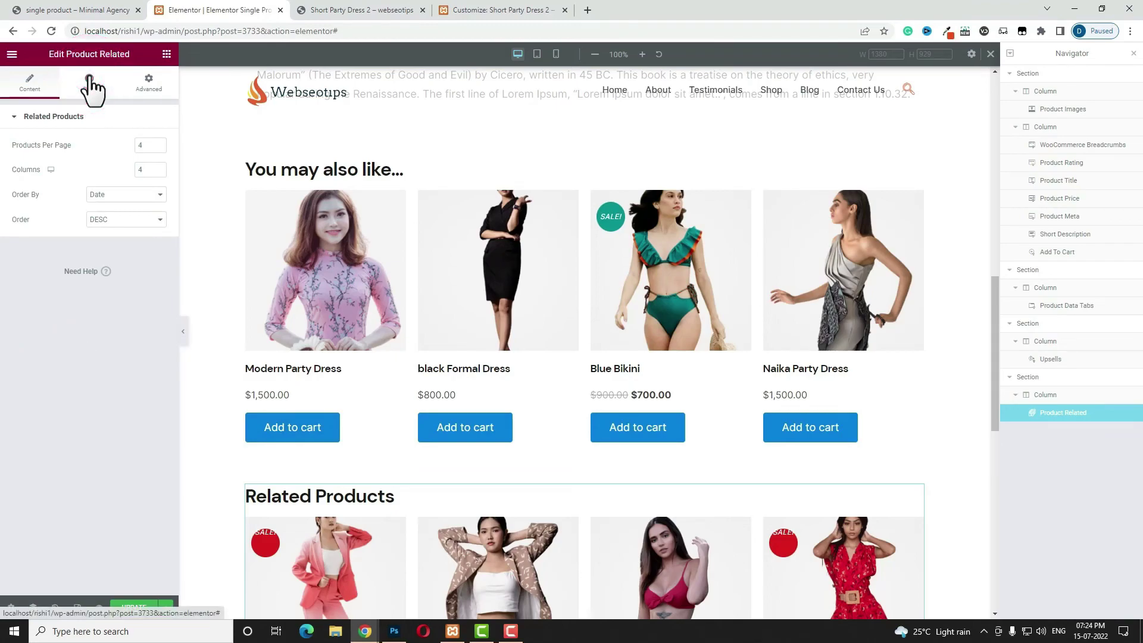
pyautogui.click(89, 79)
pyautogui.scroll(-10, 123, 395)
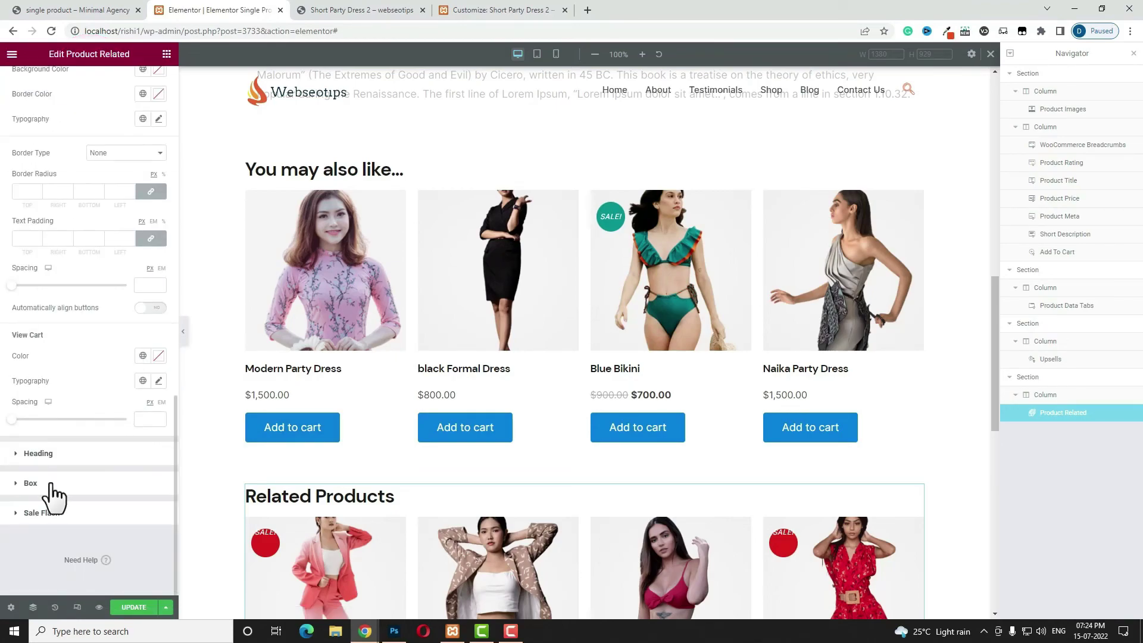
pyautogui.click(83, 520)
pyautogui.scroll(-4, 485, 536)
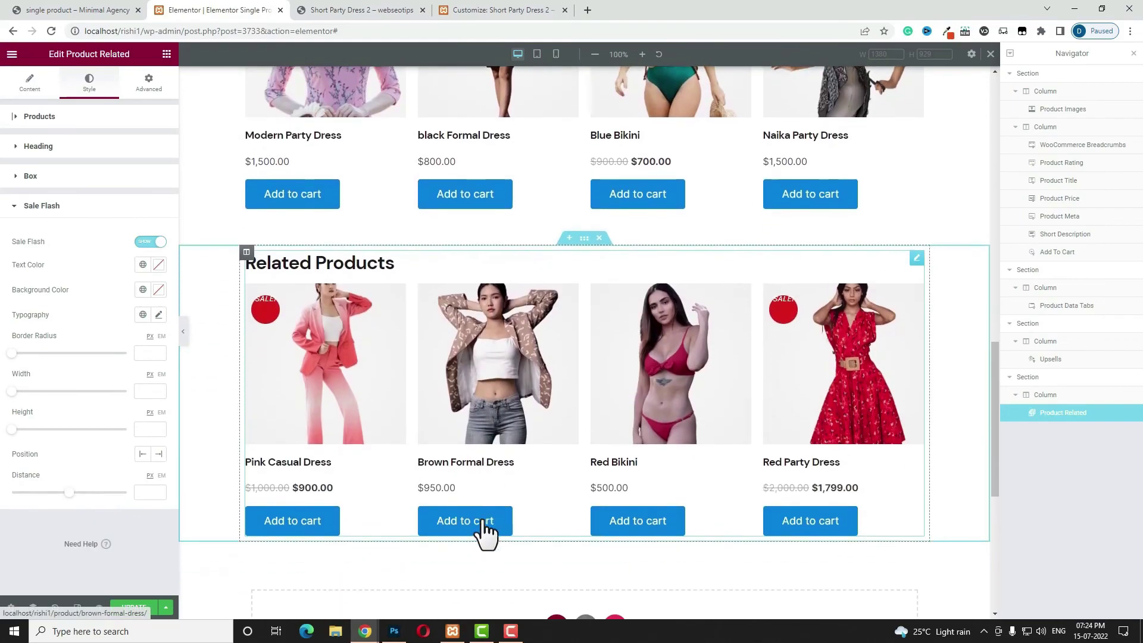
pyautogui.click(151, 239)
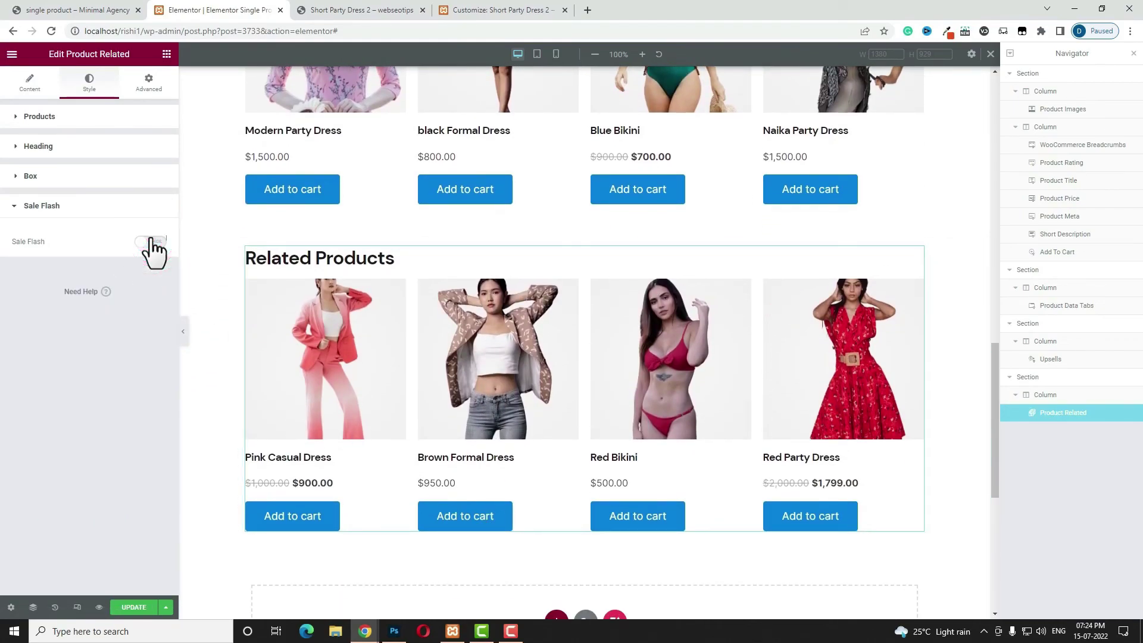
pyautogui.click(151, 242)
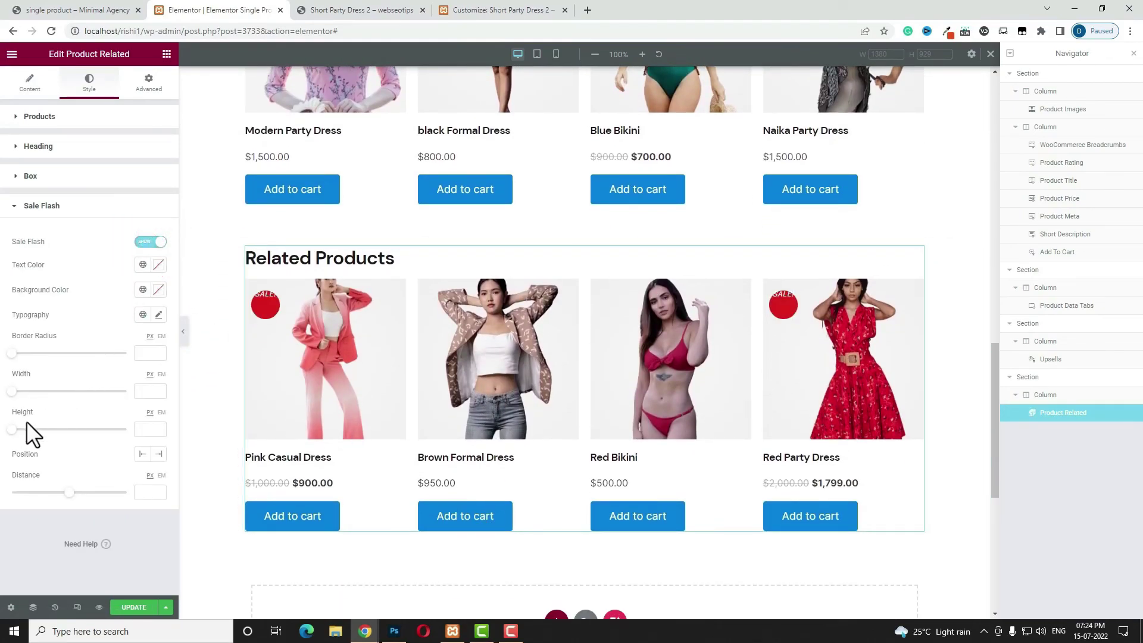
pyautogui.moveTo(11, 429); pyautogui.dragTo(68, 437)
# - Preview the single product template and inspect it in a 360×740 mobile view
pyautogui.click(131, 609)
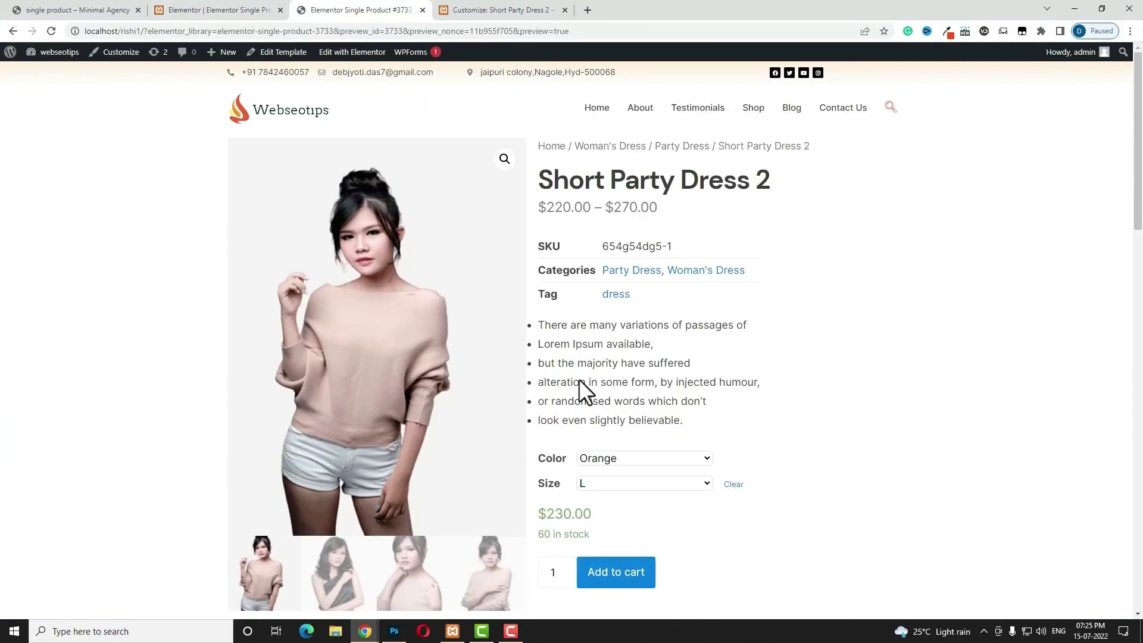
pyautogui.scroll(-5, 717, 487)
pyautogui.scroll(5, 717, 487)
pyautogui.rightClick(868, 270)
pyautogui.rightClick(868, 223)
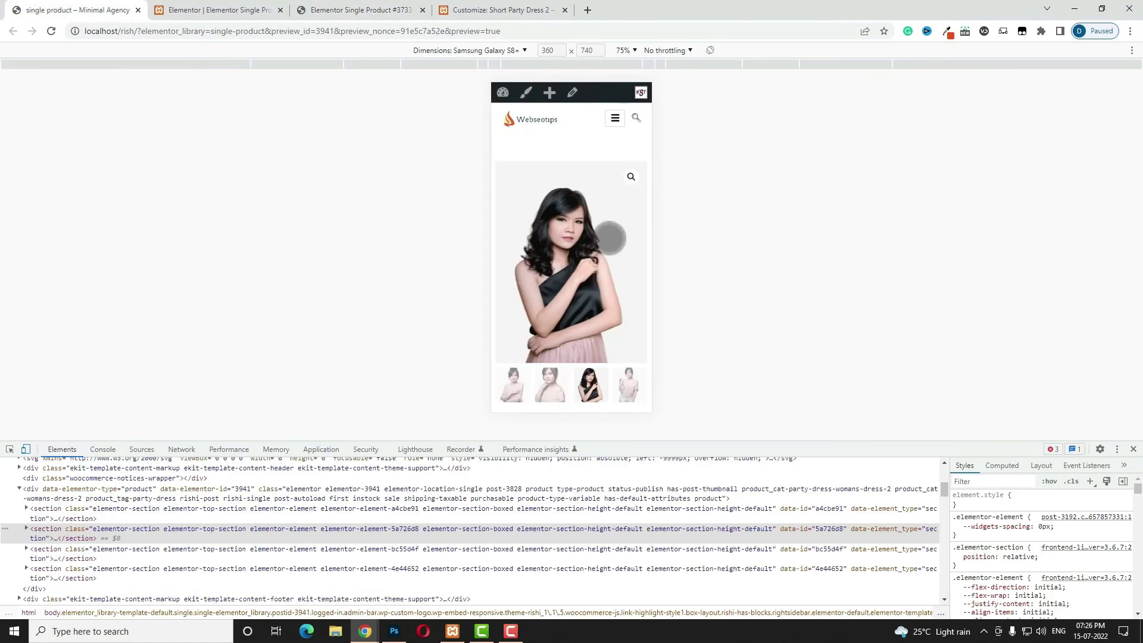
pyautogui.scroll(-15, 610, 238)
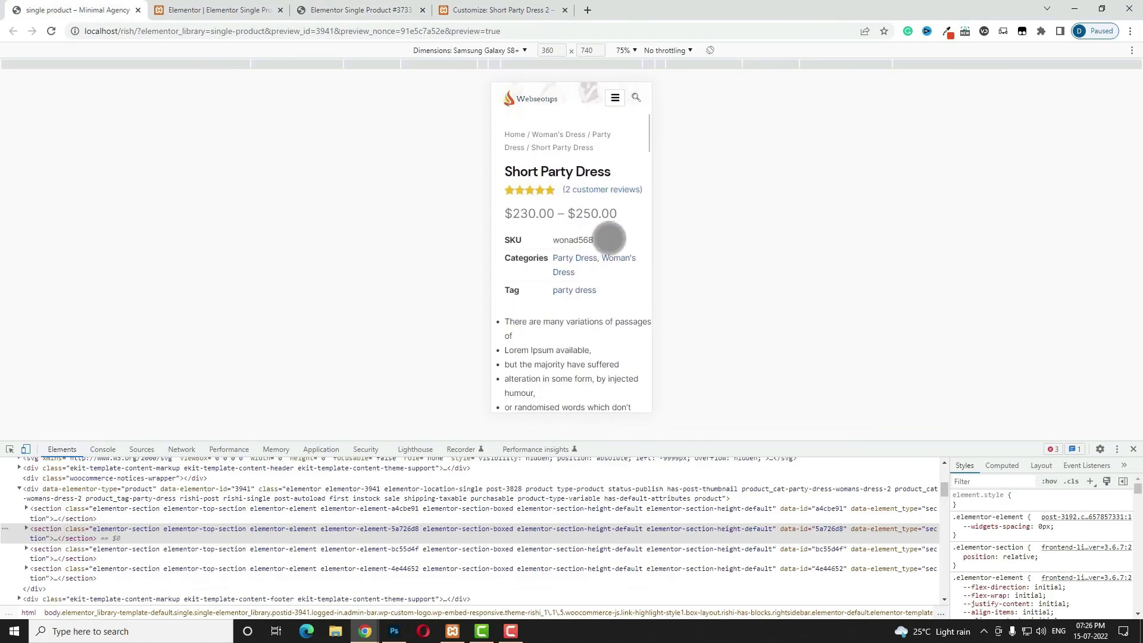
pyautogui.scroll(-15, 609, 237)
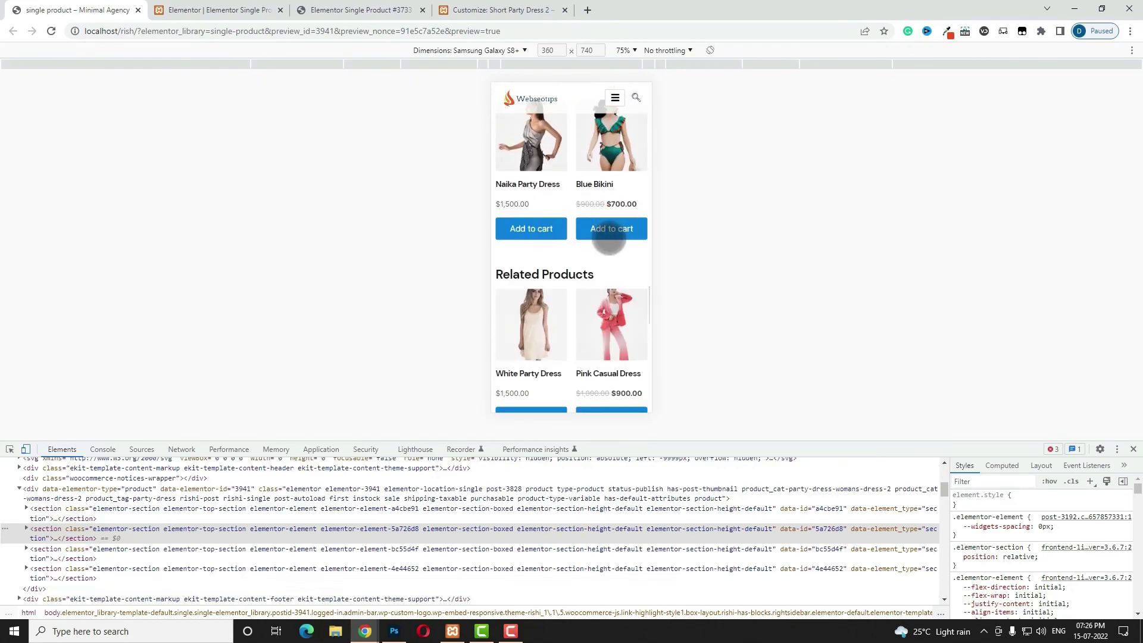
pyautogui.scroll(-10, 609, 239)
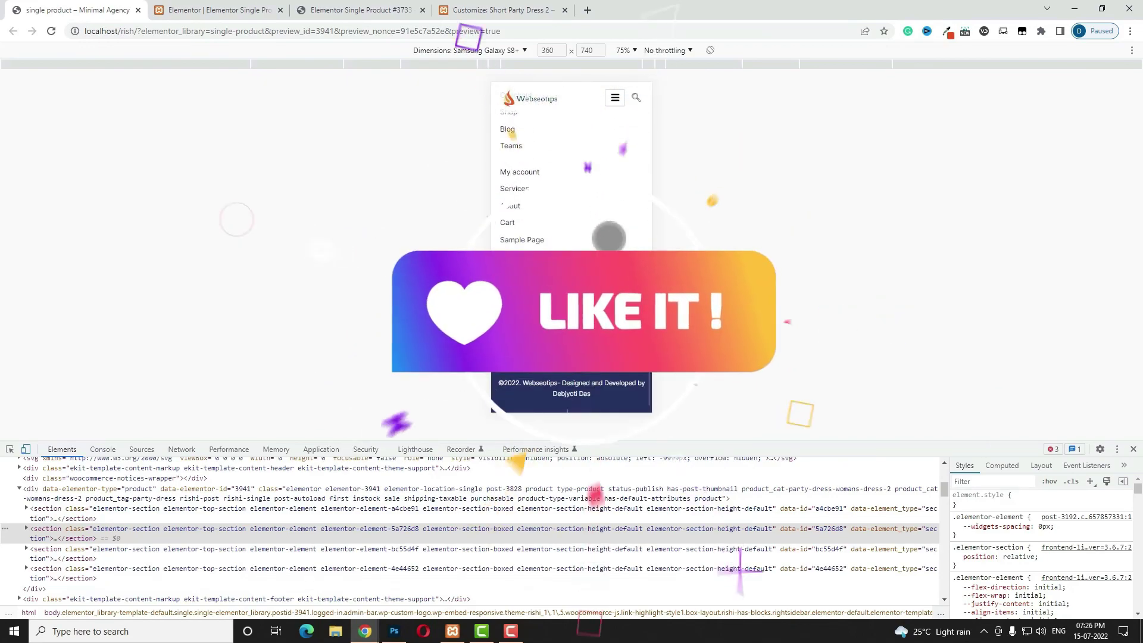